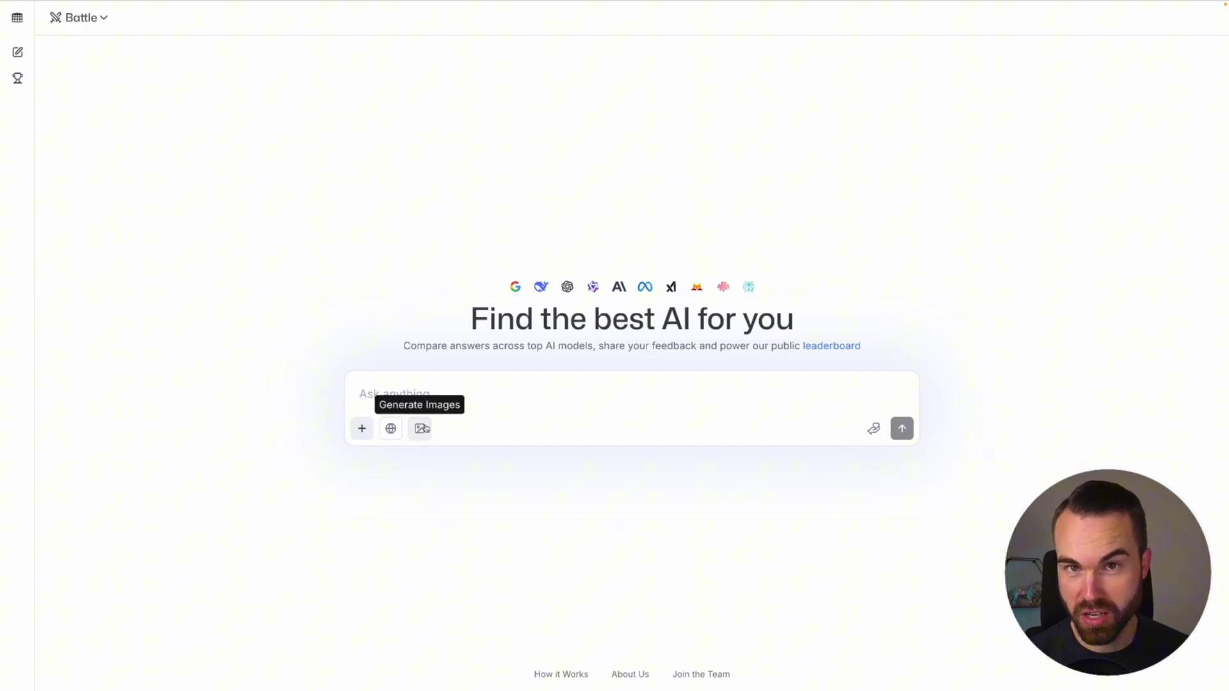
Expand LMArena's Battle dropdown to list Battle, Side by Side and Direct Chat modes.
{"action": "mouse_move", "coordinate": [874, 430]}
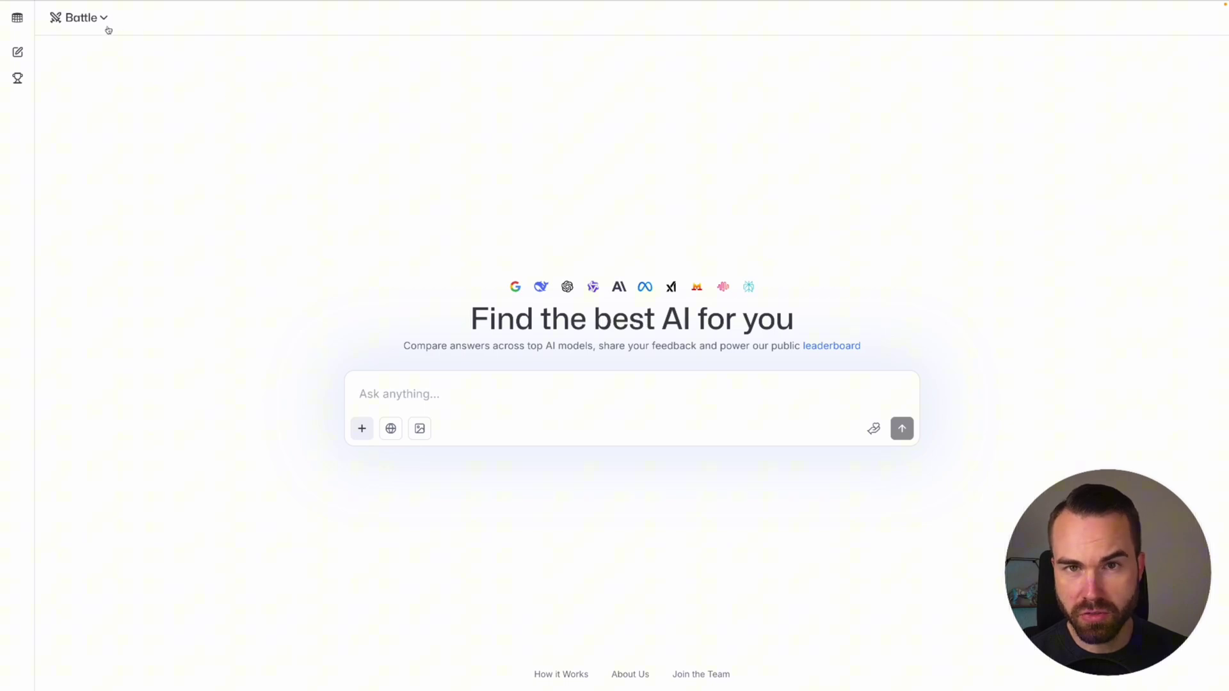
{"action": "left_click", "coordinate": [86, 21]}
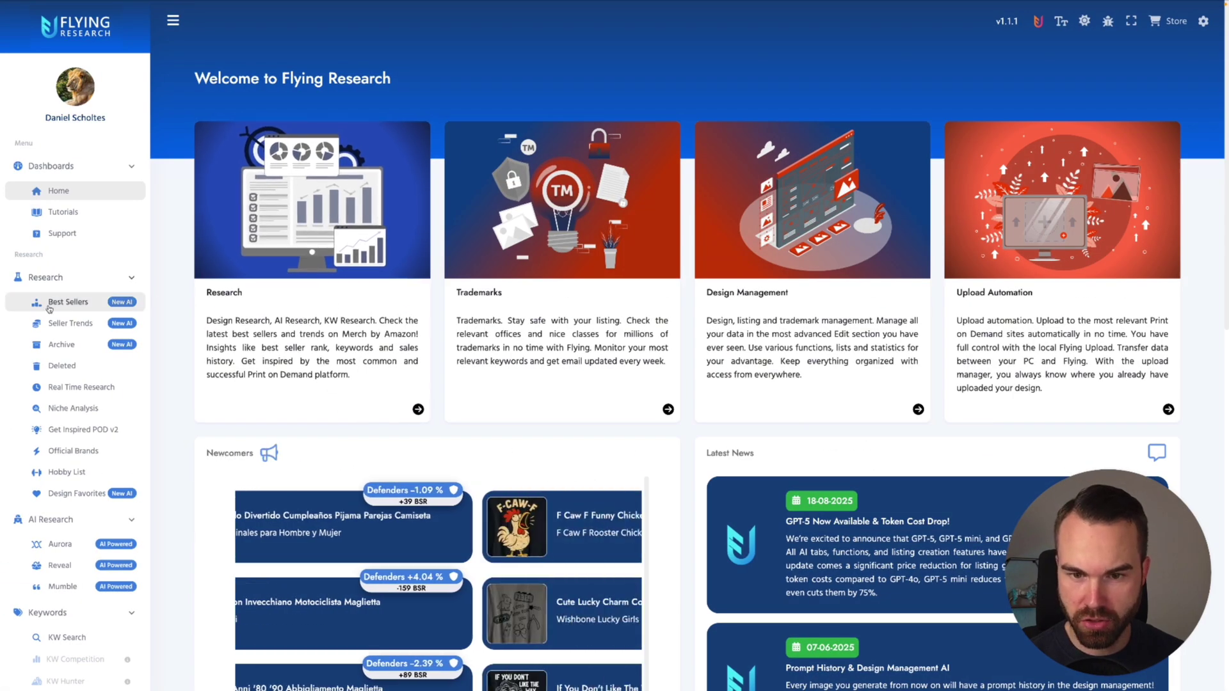
Open Best Sellers in Flying Research and search with results sorted by BSR.
{"action": "left_click", "coordinate": [73, 304]}
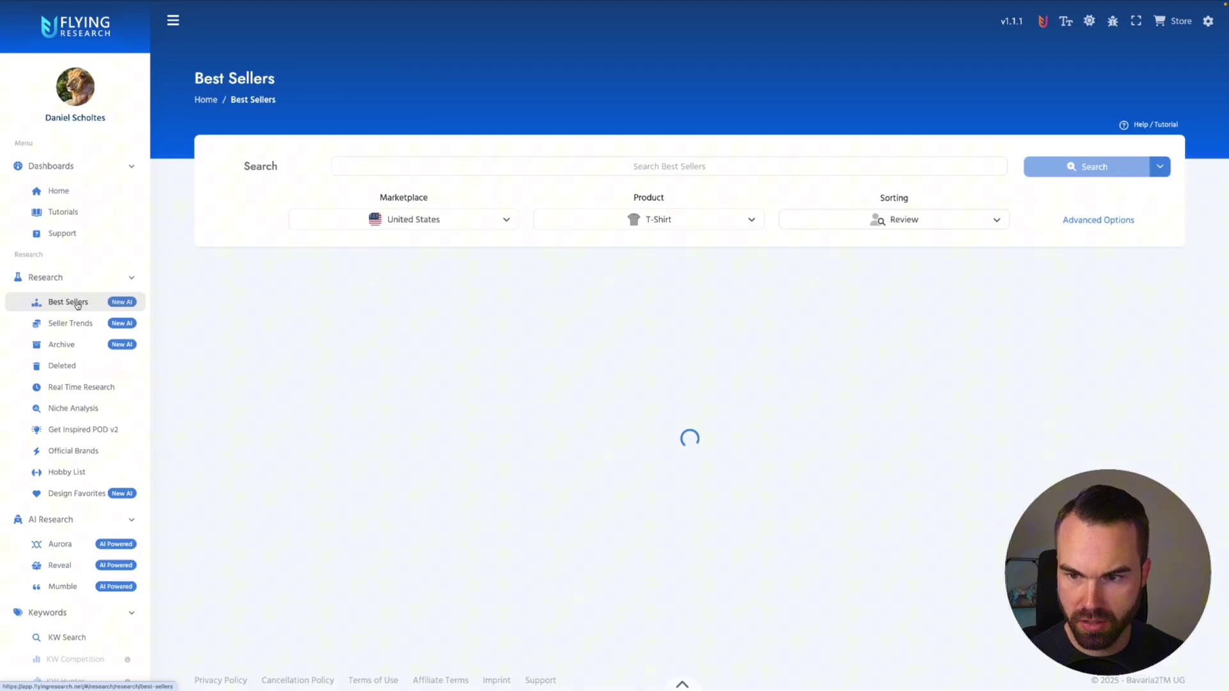
{"action": "left_click", "coordinate": [944, 220]}
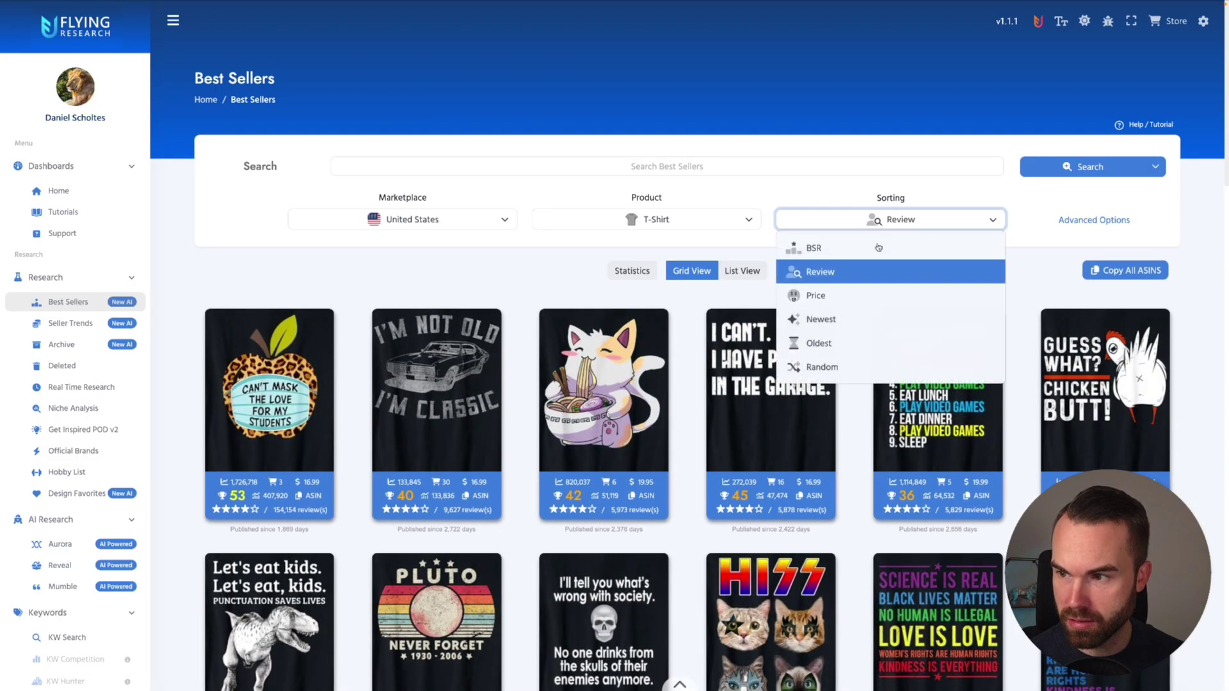
{"action": "left_click", "coordinate": [837, 250]}
{"action": "left_click", "coordinate": [1083, 168]}
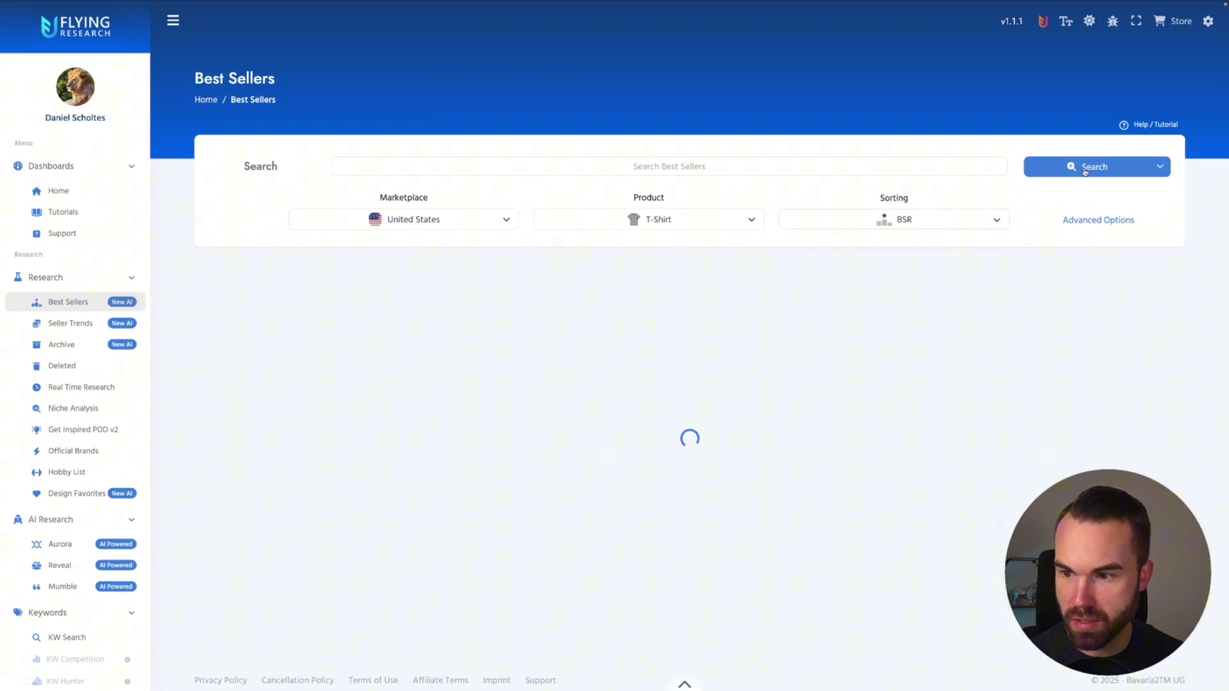
Scroll the Best Sellers grid down to the BRUH I'M A PIRATE skull shirt.
{"action": "scroll", "coordinate": [868, 266], "scroll_direction": "down", "scroll_amount": 1}
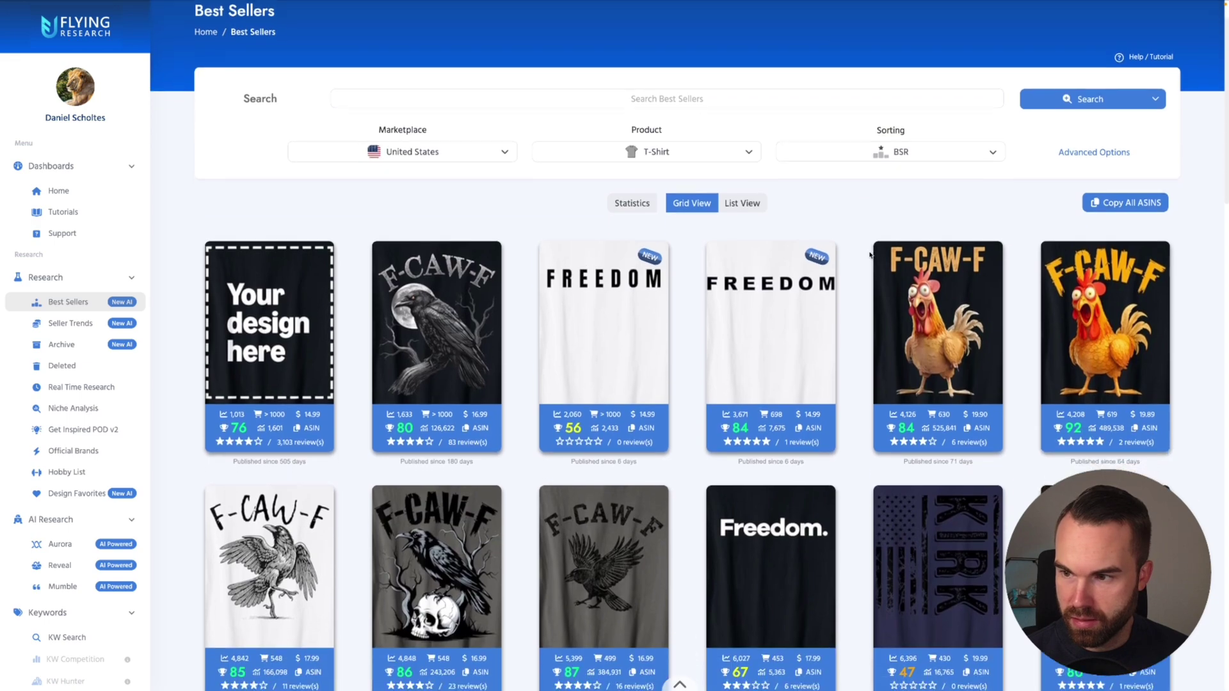
{"action": "scroll", "coordinate": [961, 256], "scroll_direction": "down", "scroll_amount": 2}
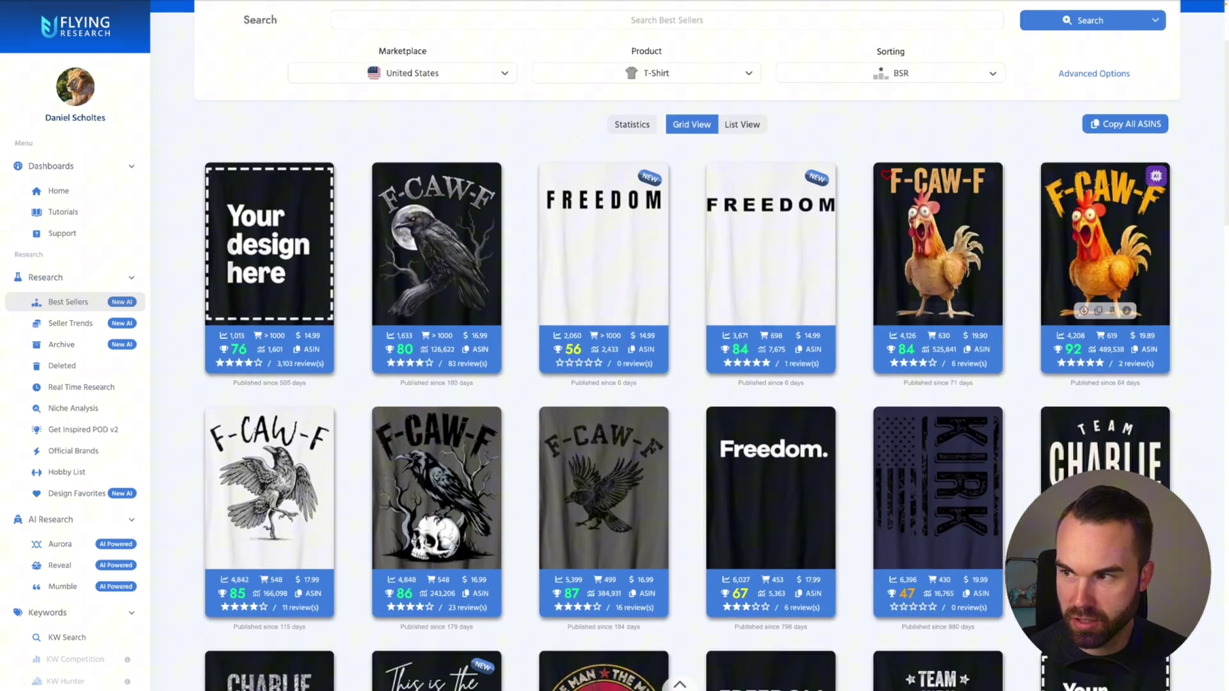
{"action": "scroll", "coordinate": [1025, 265], "scroll_direction": "down", "scroll_amount": 4}
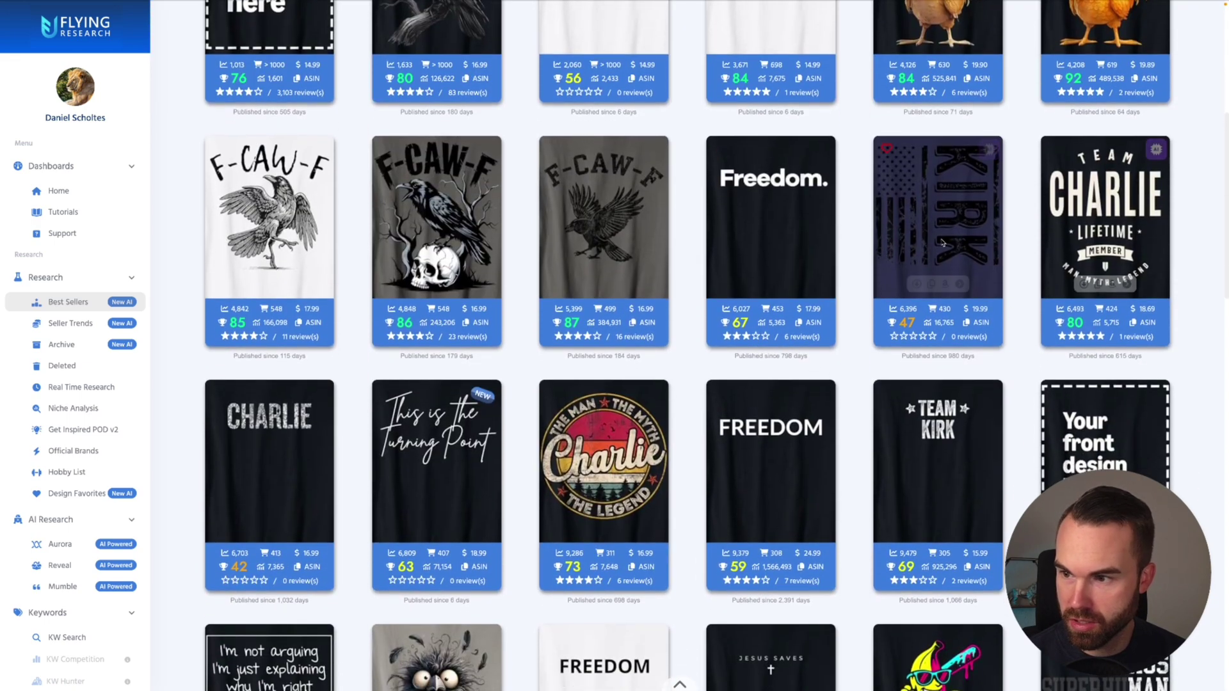
{"action": "scroll", "coordinate": [654, 423], "scroll_direction": "down", "scroll_amount": 1}
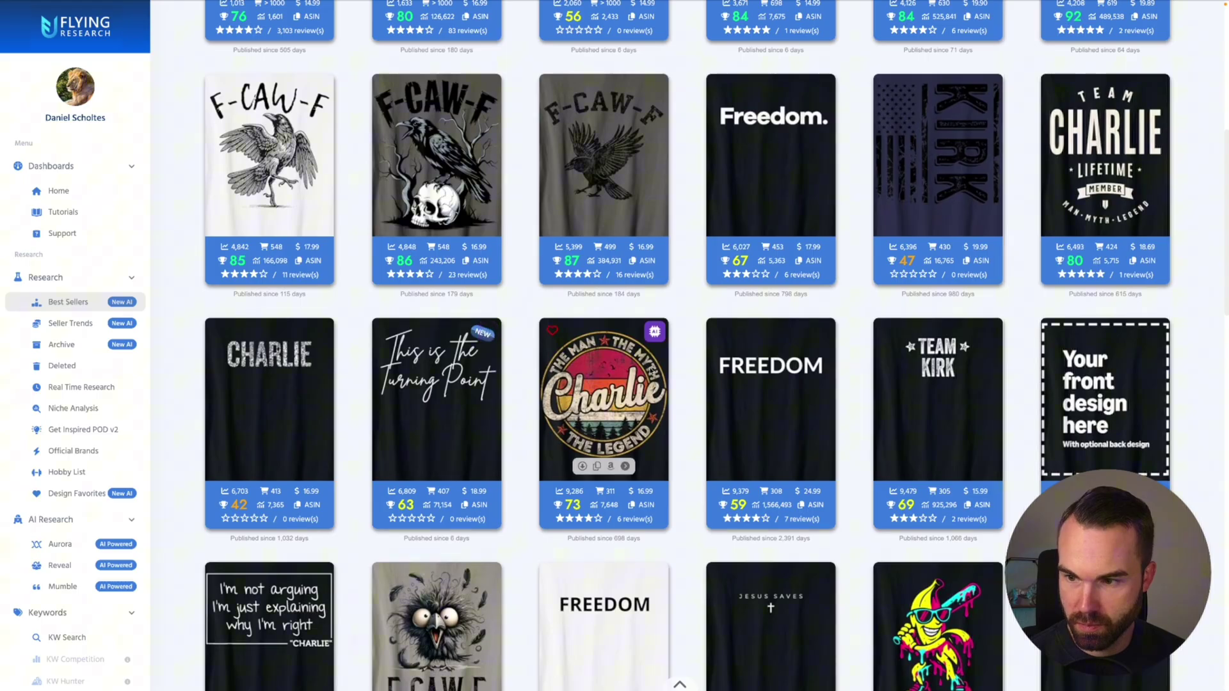
{"action": "scroll", "coordinate": [654, 422], "scroll_direction": "down", "scroll_amount": 2}
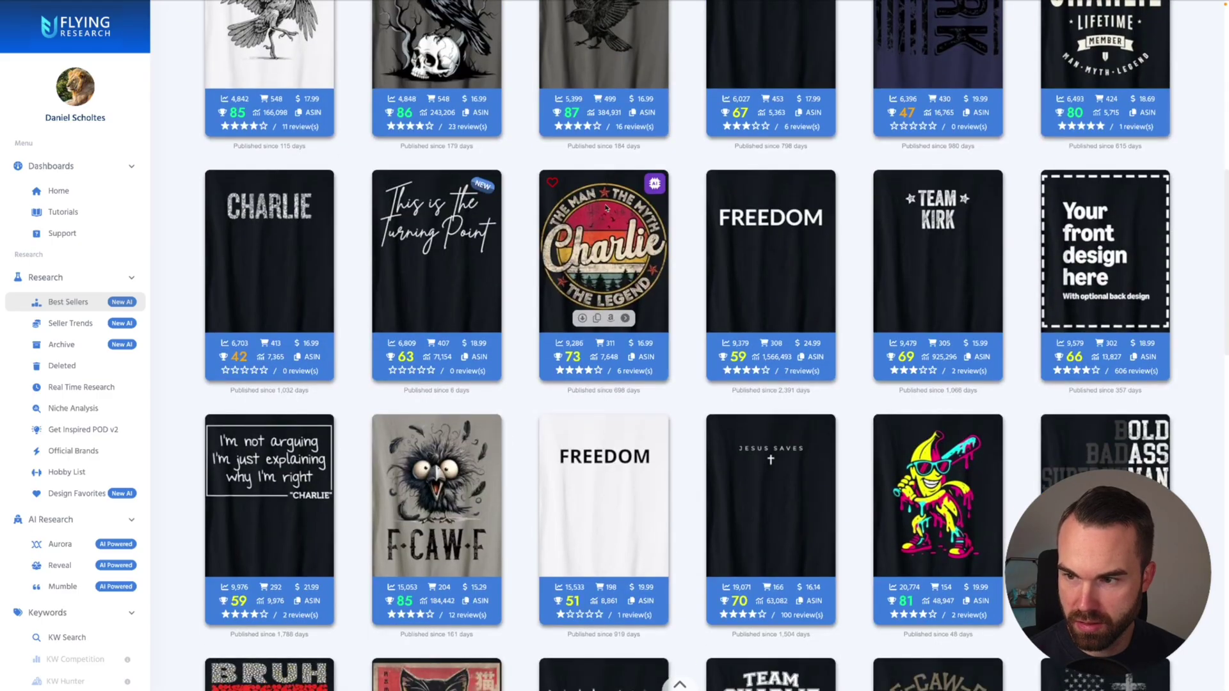
{"action": "scroll", "coordinate": [567, 281], "scroll_direction": "down", "scroll_amount": 5}
{"action": "scroll", "coordinate": [610, 302], "scroll_direction": "down", "scroll_amount": 6}
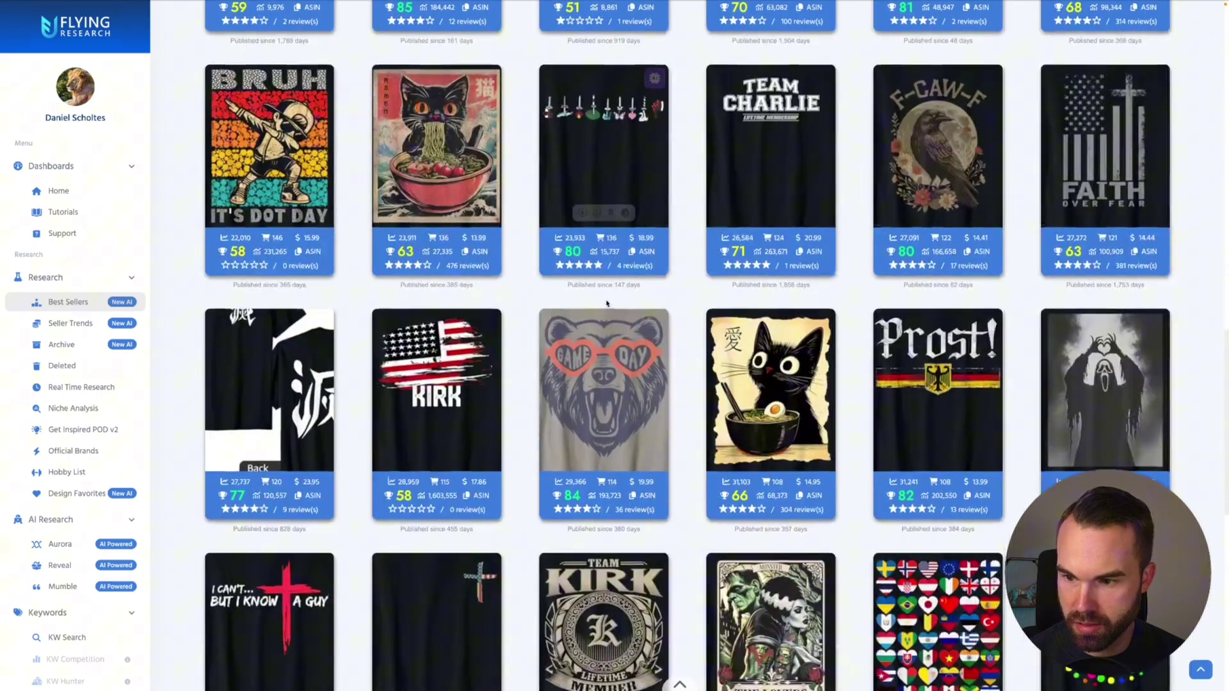
{"action": "scroll", "coordinate": [636, 310], "scroll_direction": "down", "scroll_amount": 3}
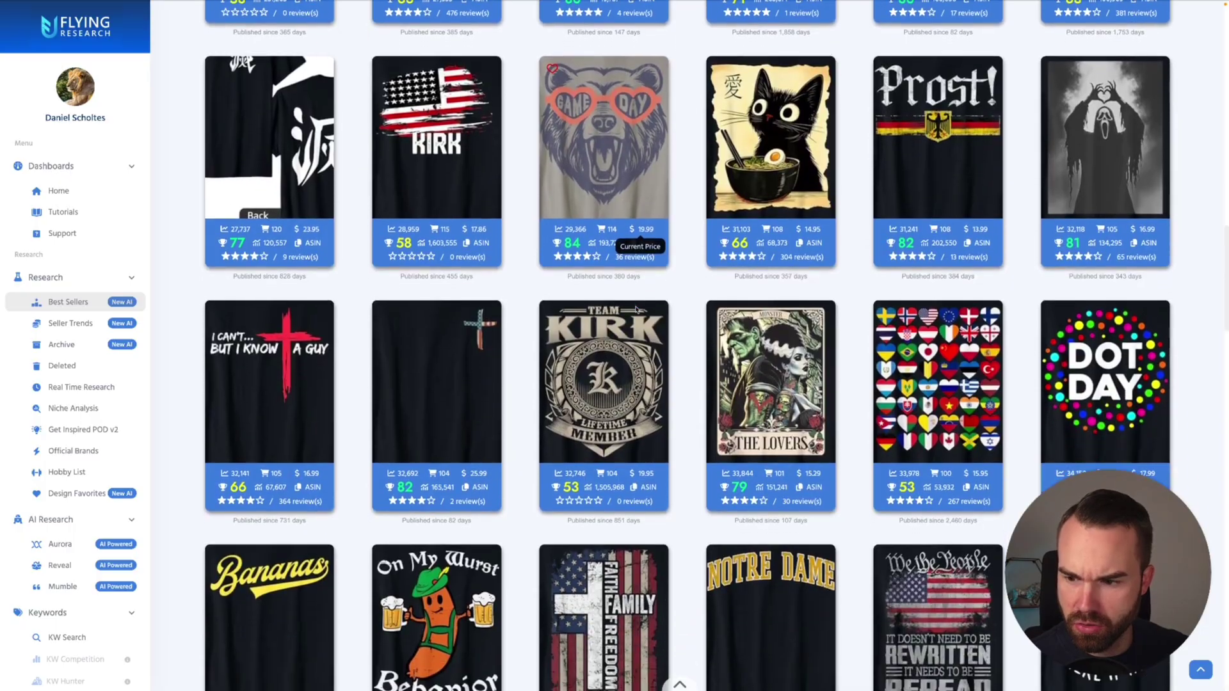
{"action": "scroll", "coordinate": [636, 310], "scroll_direction": "down", "scroll_amount": 5}
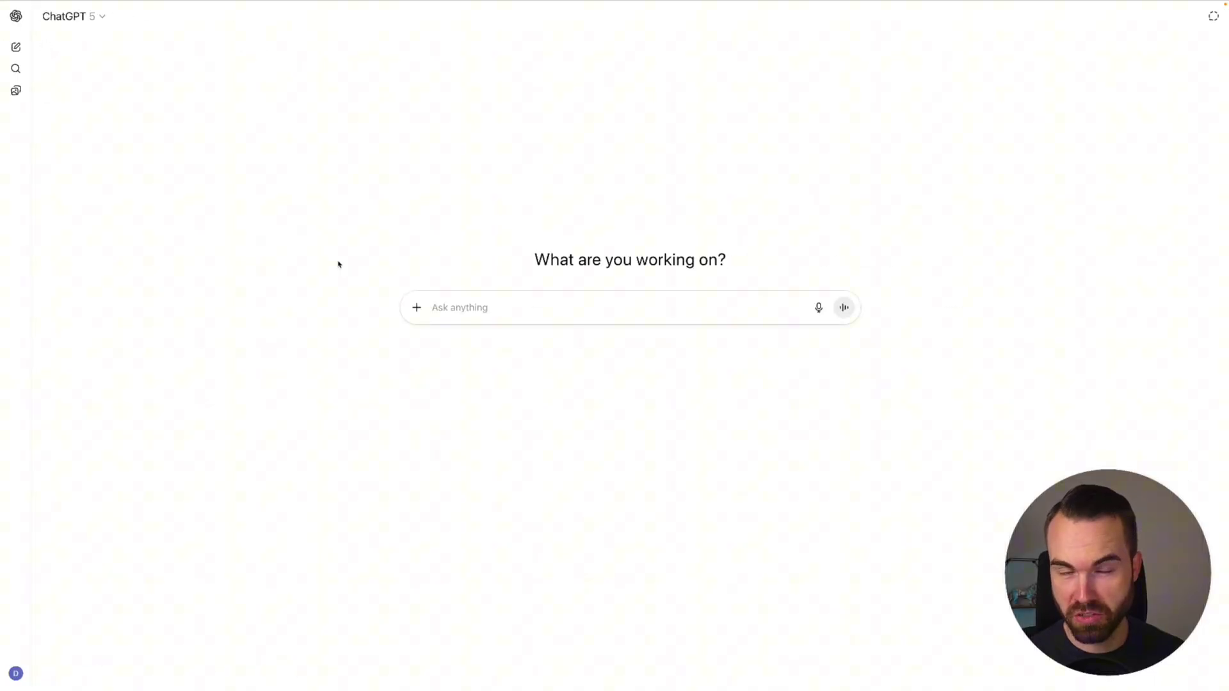
Send ChatGPT the pirate image with a prompt request, then copy the returned dark-grey-background prompt.
{"action": "key", "text": "super+v"}
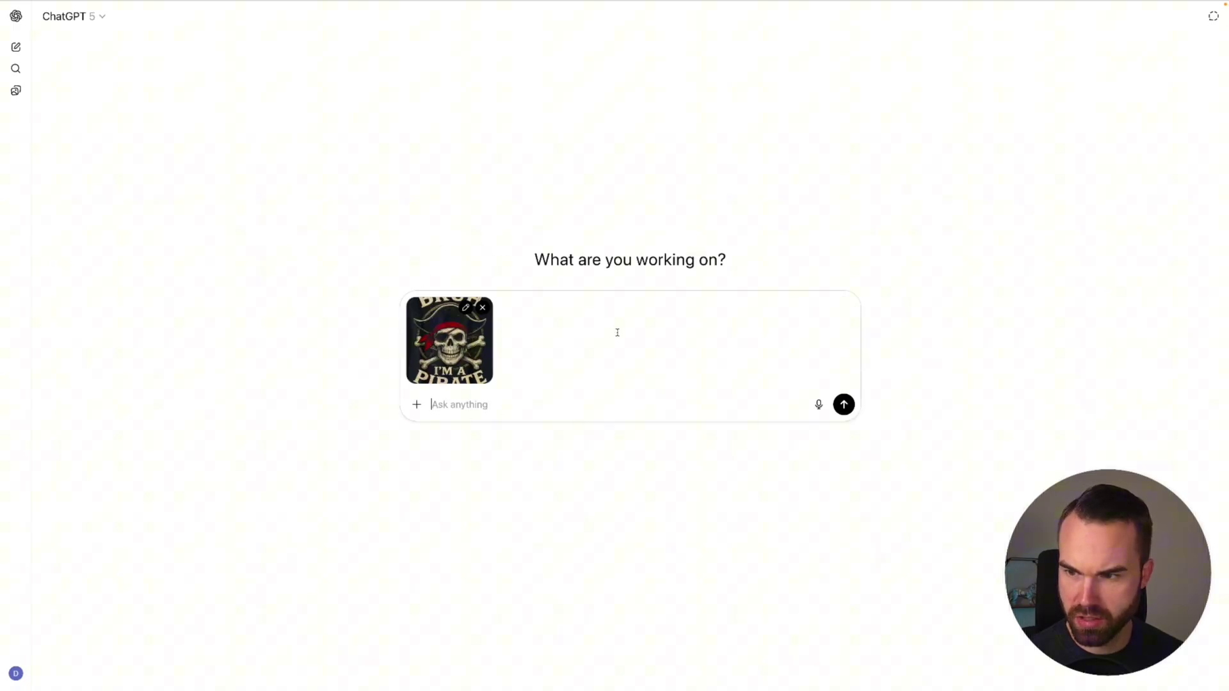
{"action": "type", "text": "Give me the prompt of this image so that it can be used in an AI-art generator. The background needs to be dark grey instead of black."}
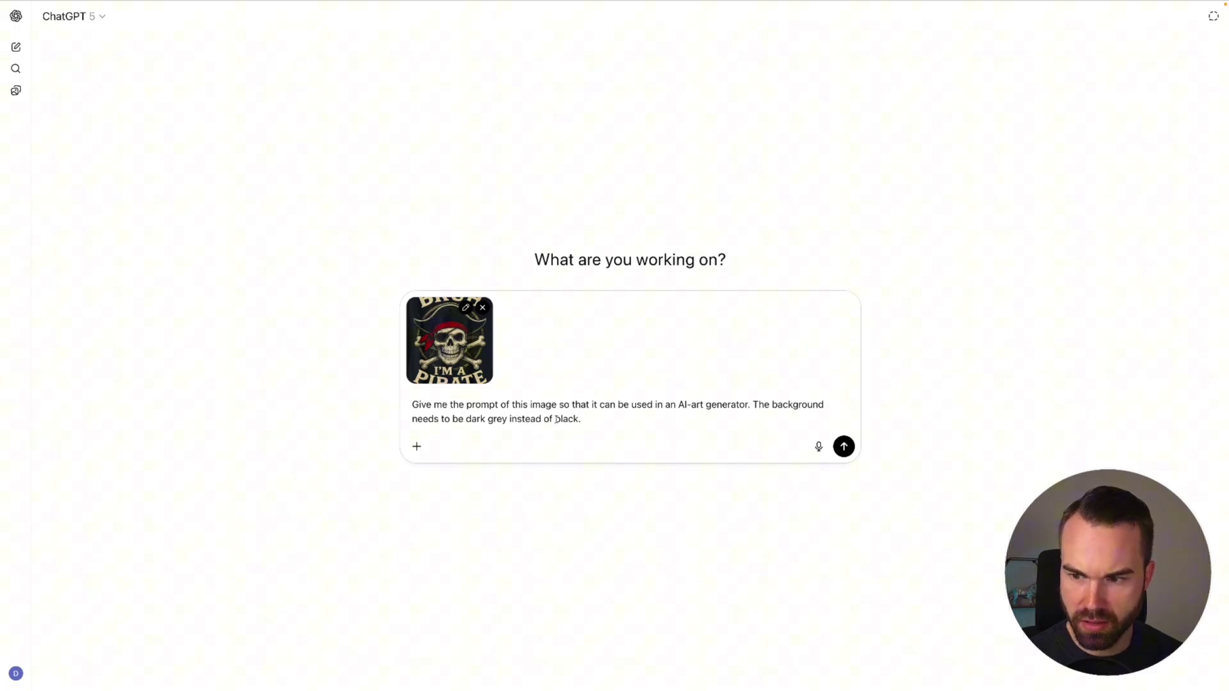
{"action": "left_click", "coordinate": [845, 448]}
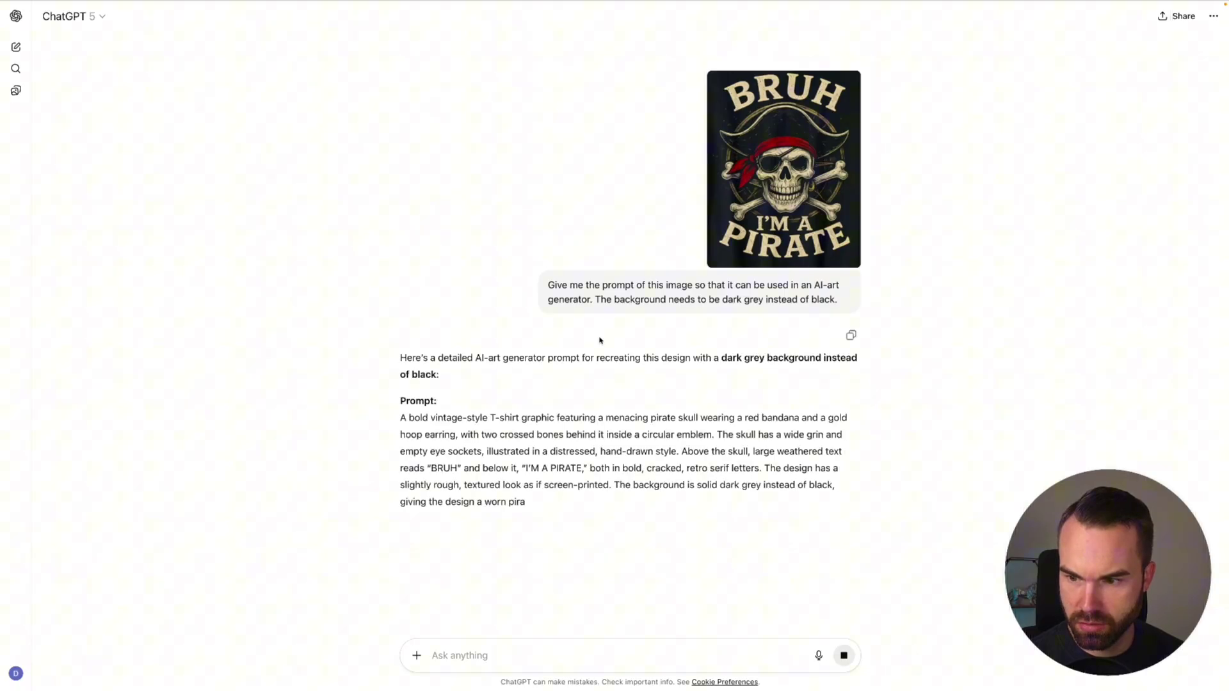
{"action": "left_click_drag", "start_coordinate": [400, 391], "coordinate": [583, 477]}
{"action": "key", "text": "ctrl+c"}
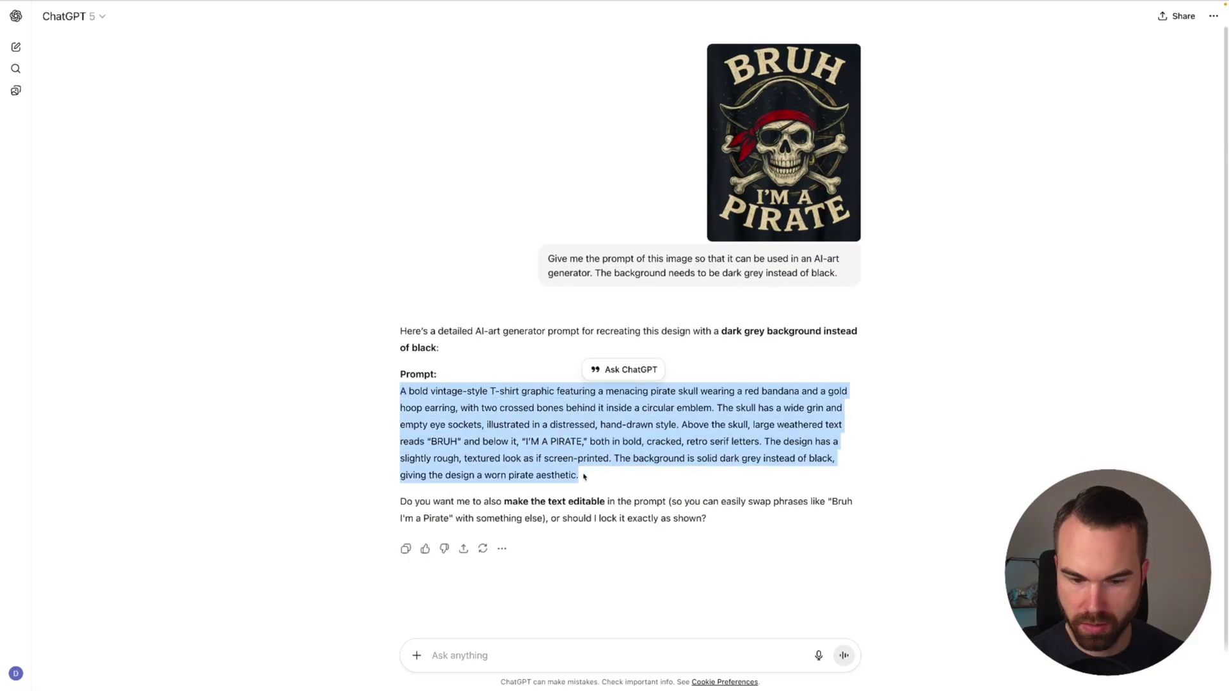
{"action": "left_click", "coordinate": [561, 441]}
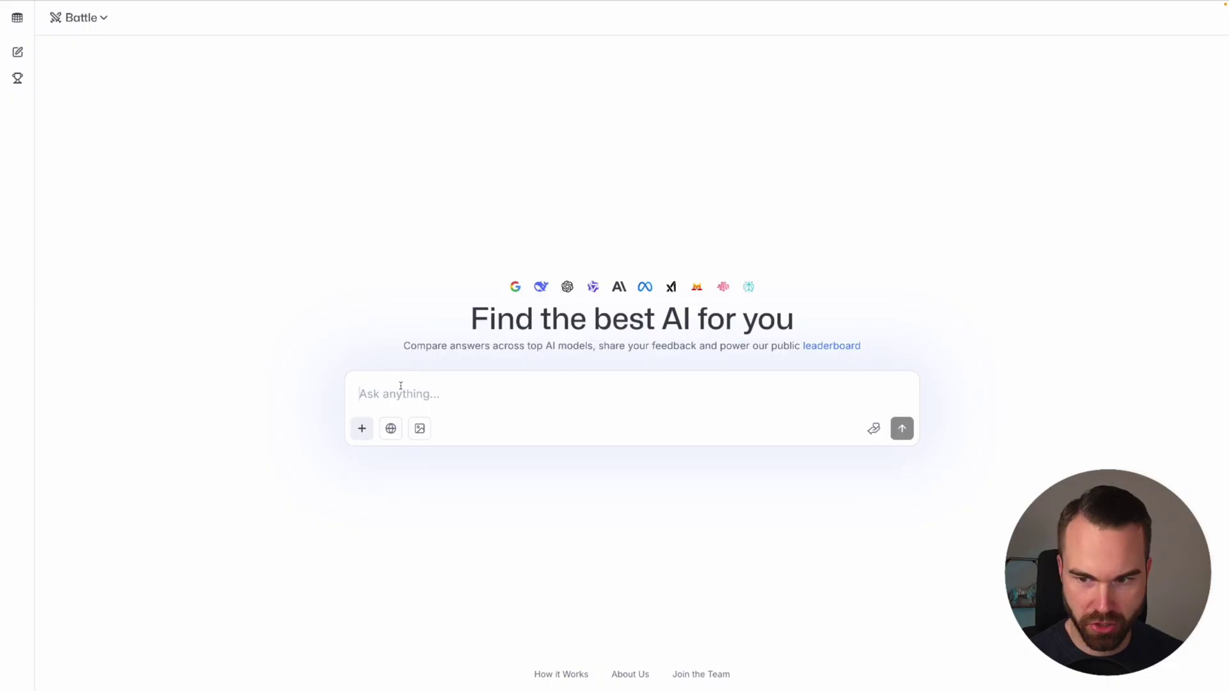
Paste the pirate T-shirt prompt into LMArena and switch to Generate Images.
{"action": "left_click", "coordinate": [451, 393]}
{"action": "key", "text": "ctrl+v"}
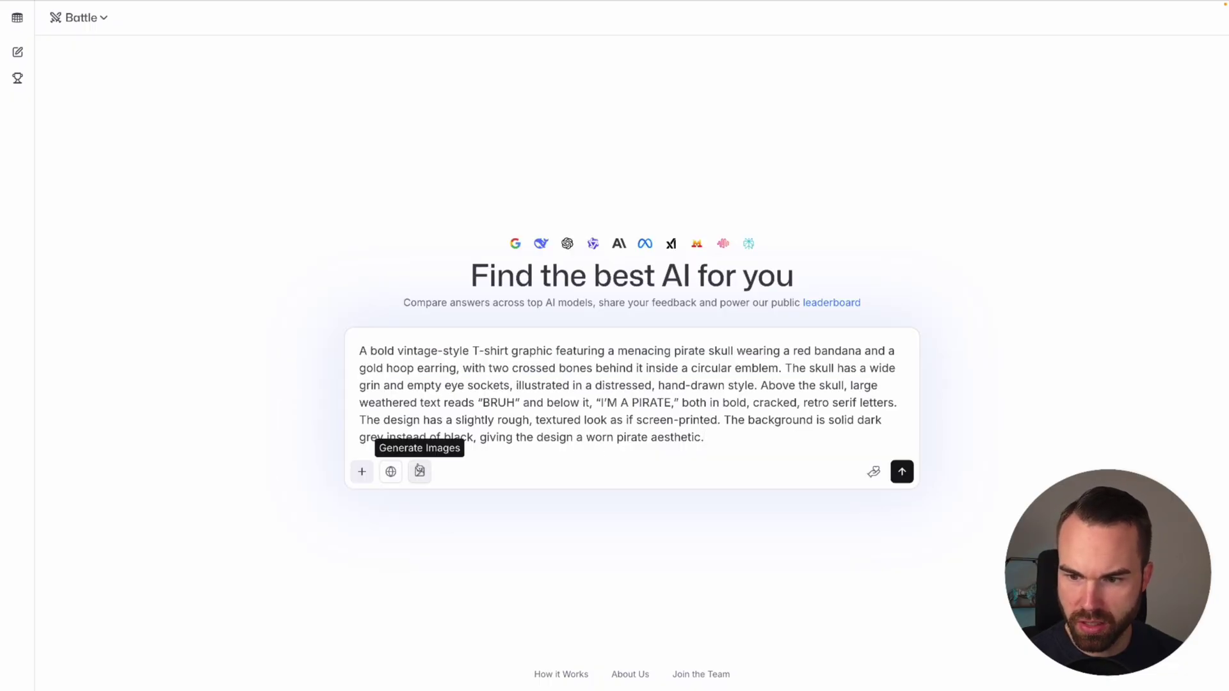
{"action": "left_click", "coordinate": [421, 471]}
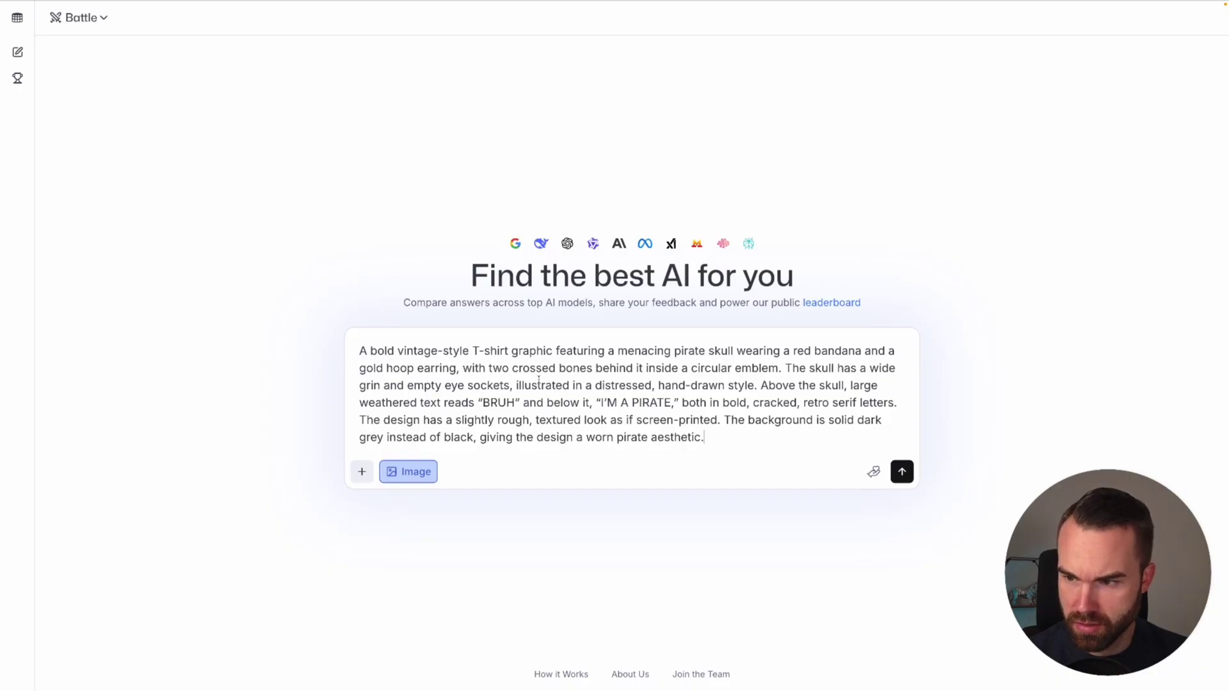
Delete 'instead of black' so the background reads solid dark grey.
{"action": "left_click_drag", "start_coordinate": [482, 402], "coordinate": [520, 404]}
{"action": "left_click_drag", "start_coordinate": [595, 403], "coordinate": [680, 403]}
{"action": "left_click_drag", "start_coordinate": [760, 386], "coordinate": [534, 437]}
{"action": "left_click", "coordinate": [387, 437]}
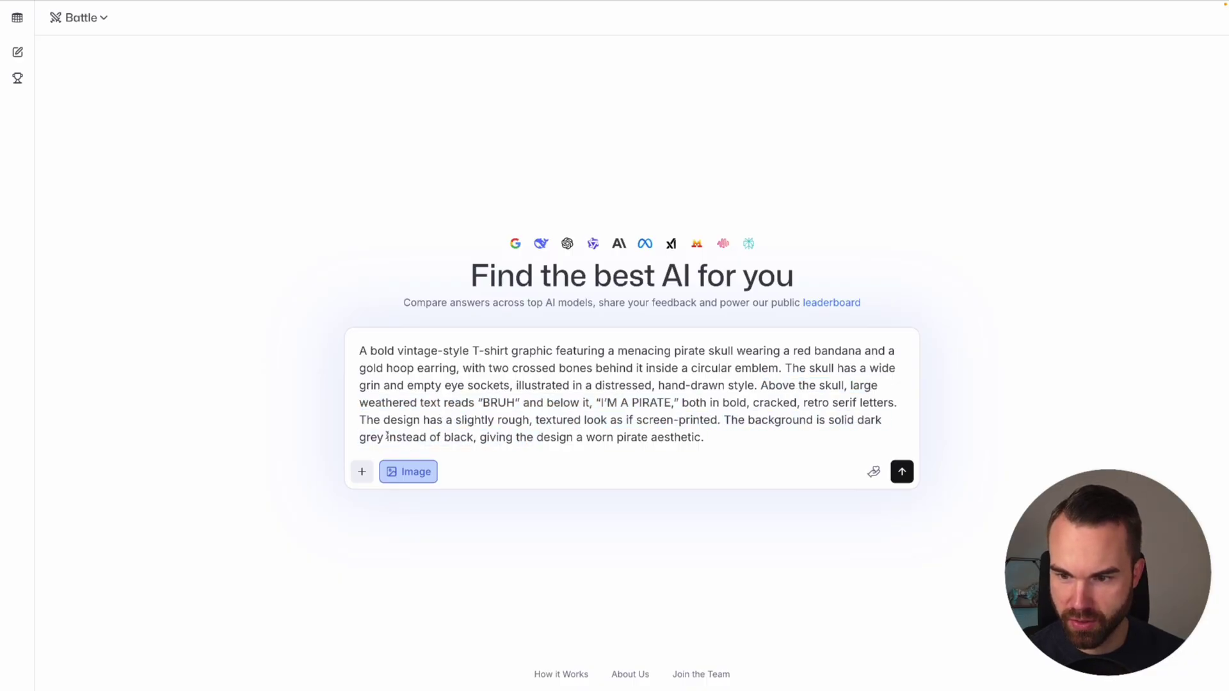
{"action": "left_click_drag", "start_coordinate": [387, 437], "coordinate": [474, 439]}
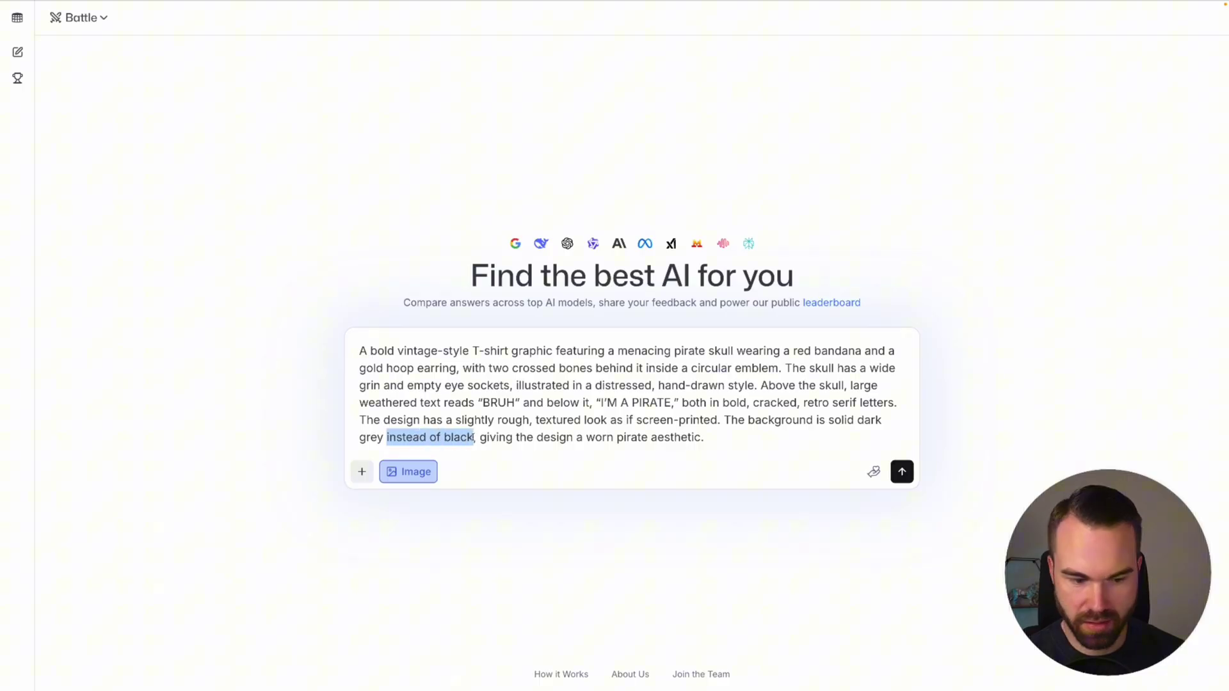
{"action": "key", "text": "BackSpace"}
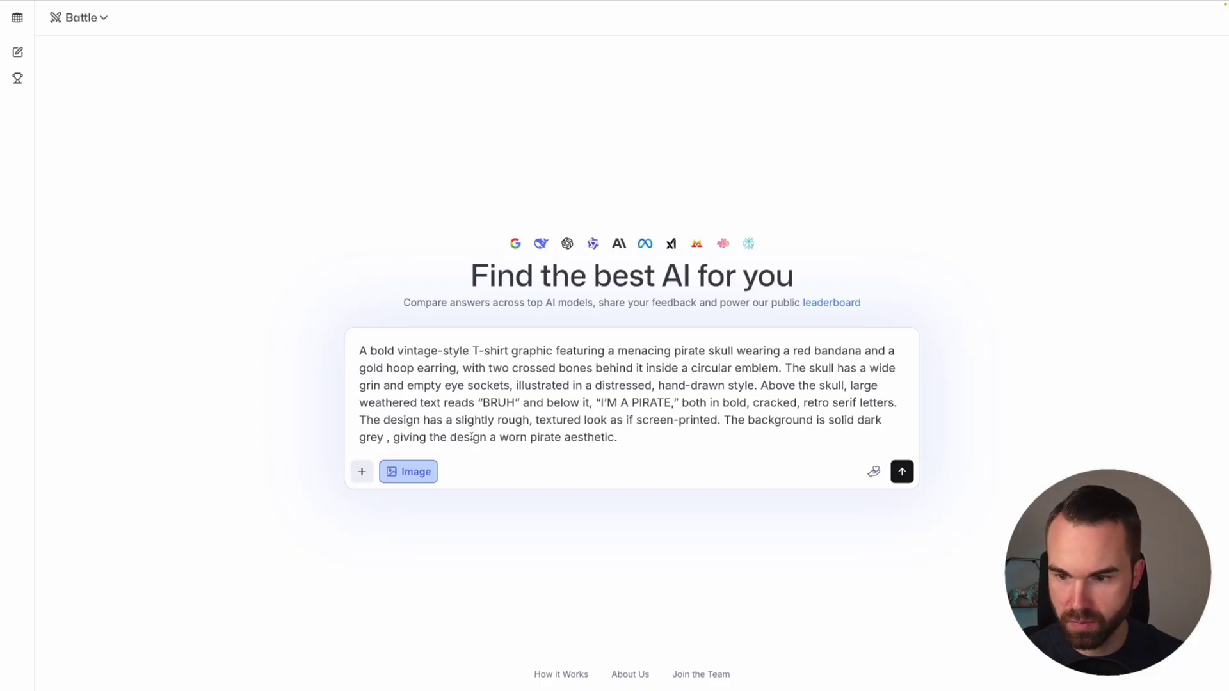
{"action": "key", "text": "BackSpace"}
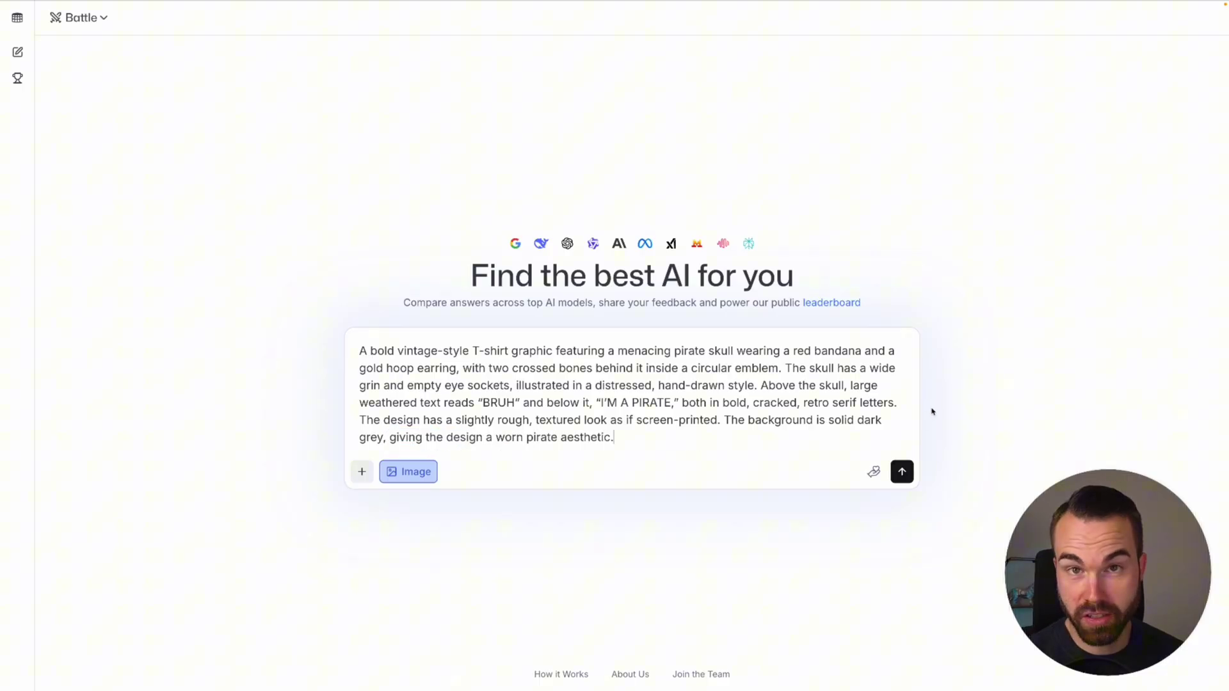
Submit the pirate-skull prompt to both anonymous Battle models and let their images finish.
{"action": "left_click", "coordinate": [902, 472]}
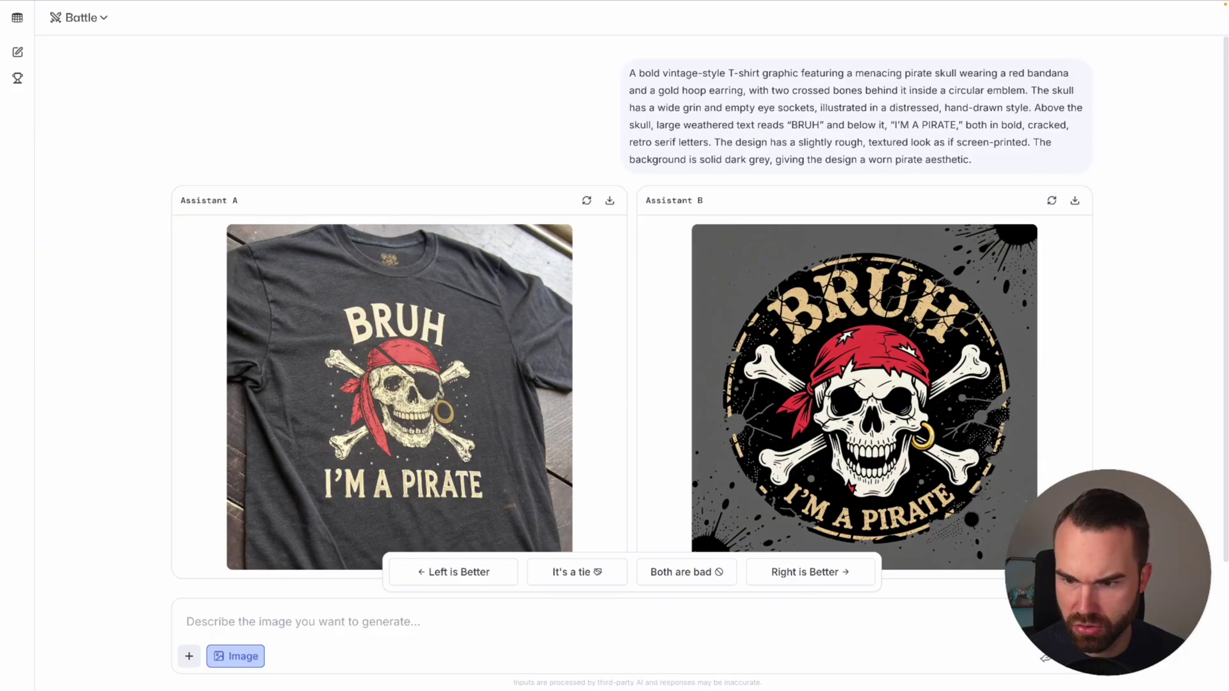
Enlarge Assistant A's T-shirt image, then vote 'Both are bad'.
{"action": "left_click", "coordinate": [566, 352]}
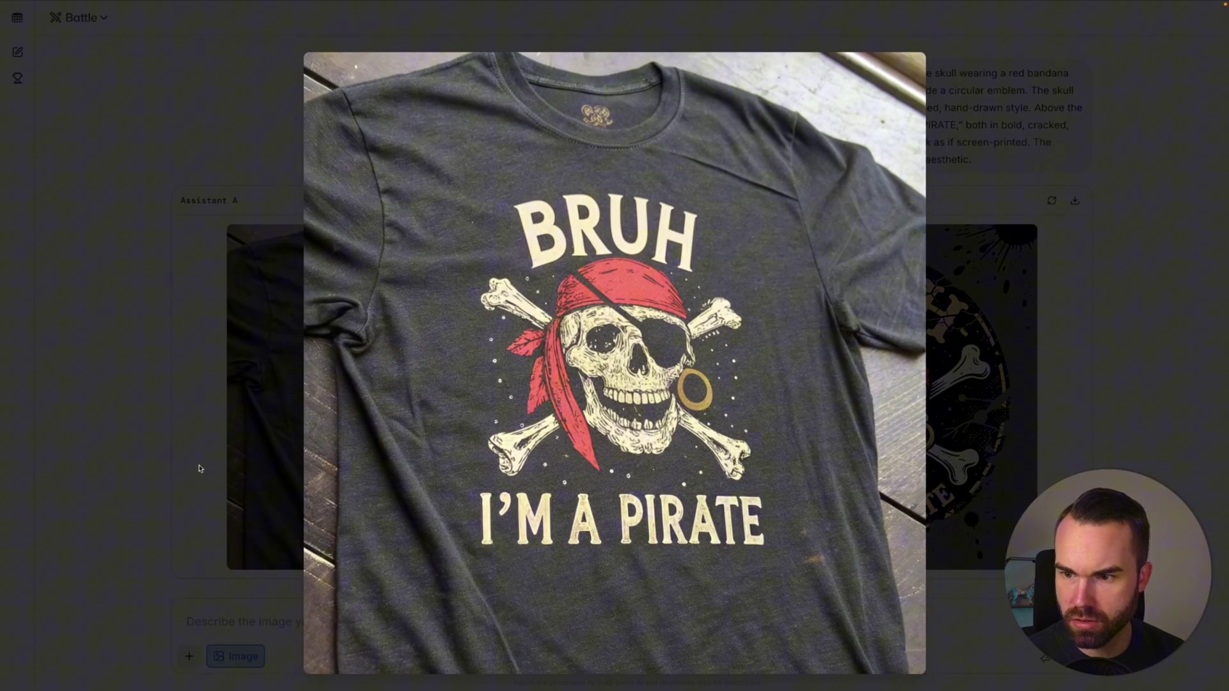
{"action": "left_click", "coordinate": [235, 365]}
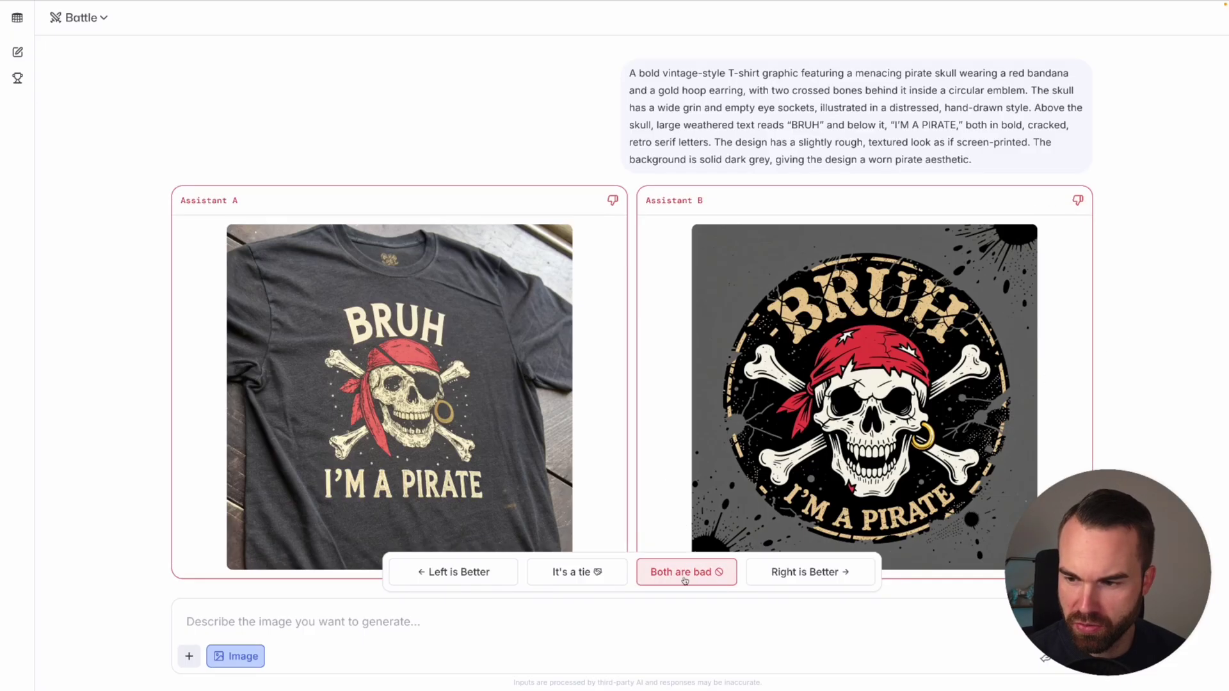
{"action": "left_click", "coordinate": [685, 573]}
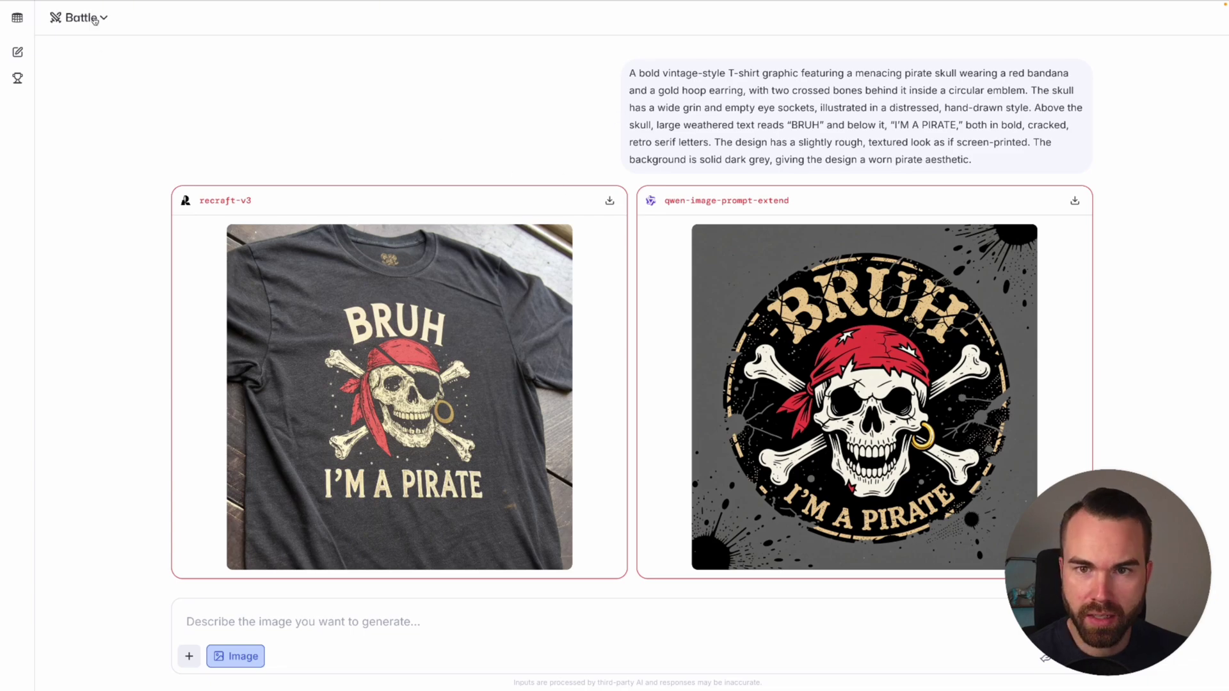
Switch LMArena to Side by Side mode and bring up the left model list.
{"action": "left_click", "coordinate": [80, 17]}
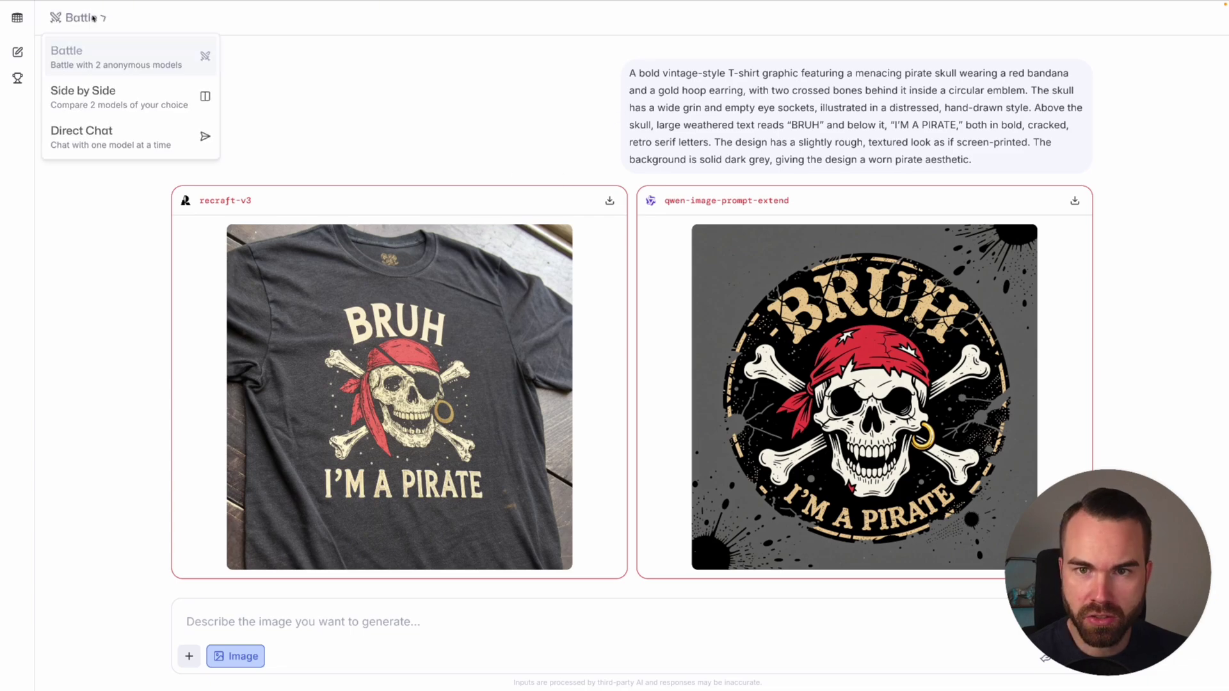
{"action": "left_click", "coordinate": [115, 101]}
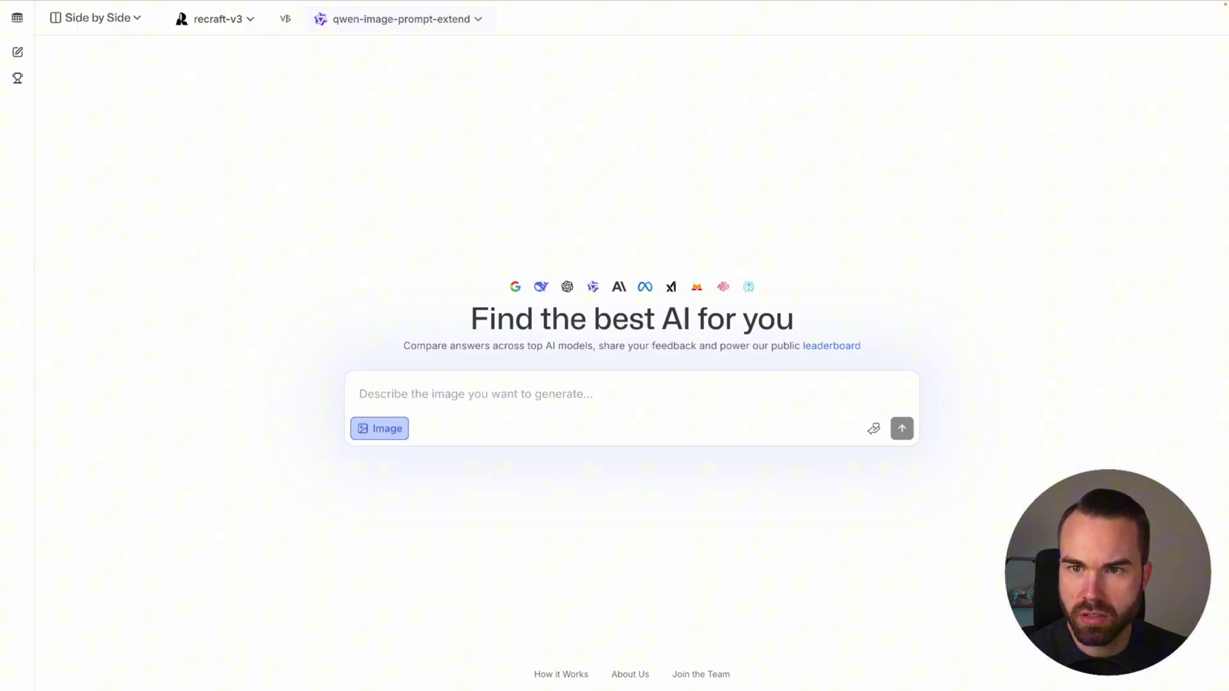
{"action": "left_click", "coordinate": [214, 18]}
{"action": "left_click", "coordinate": [215, 19]}
{"action": "left_click", "coordinate": [214, 18]}
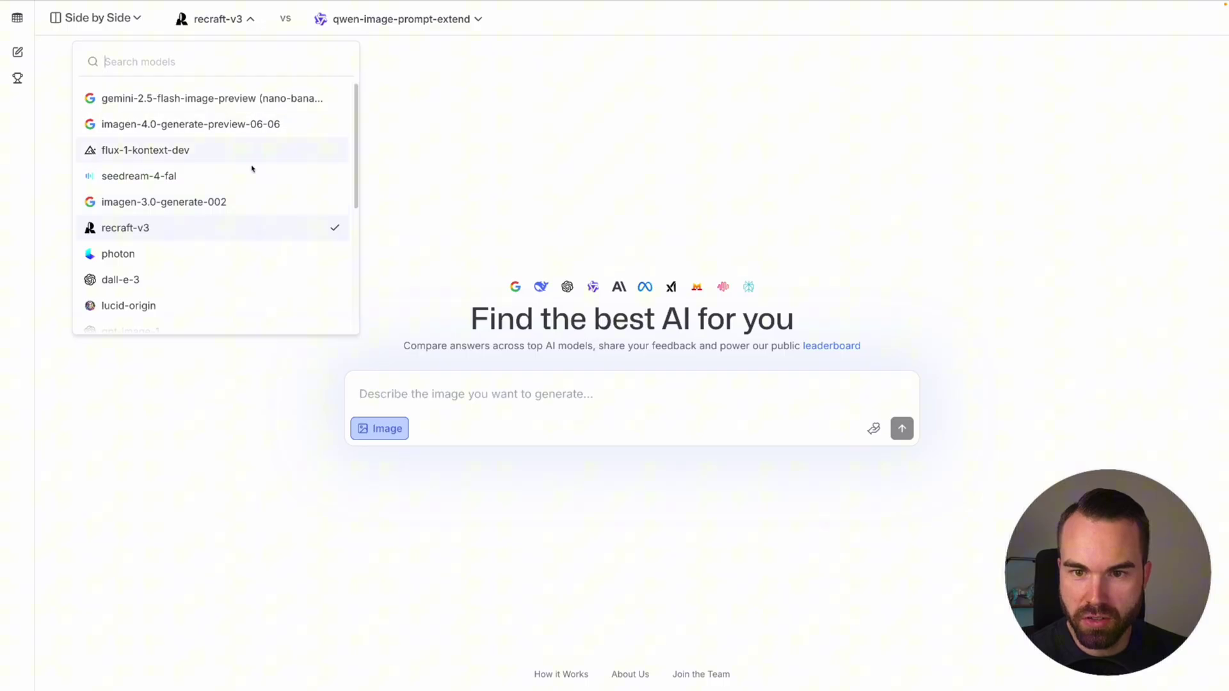
Scroll through the full list of available image models.
{"action": "scroll", "coordinate": [253, 169], "scroll_direction": "down", "scroll_amount": 4}
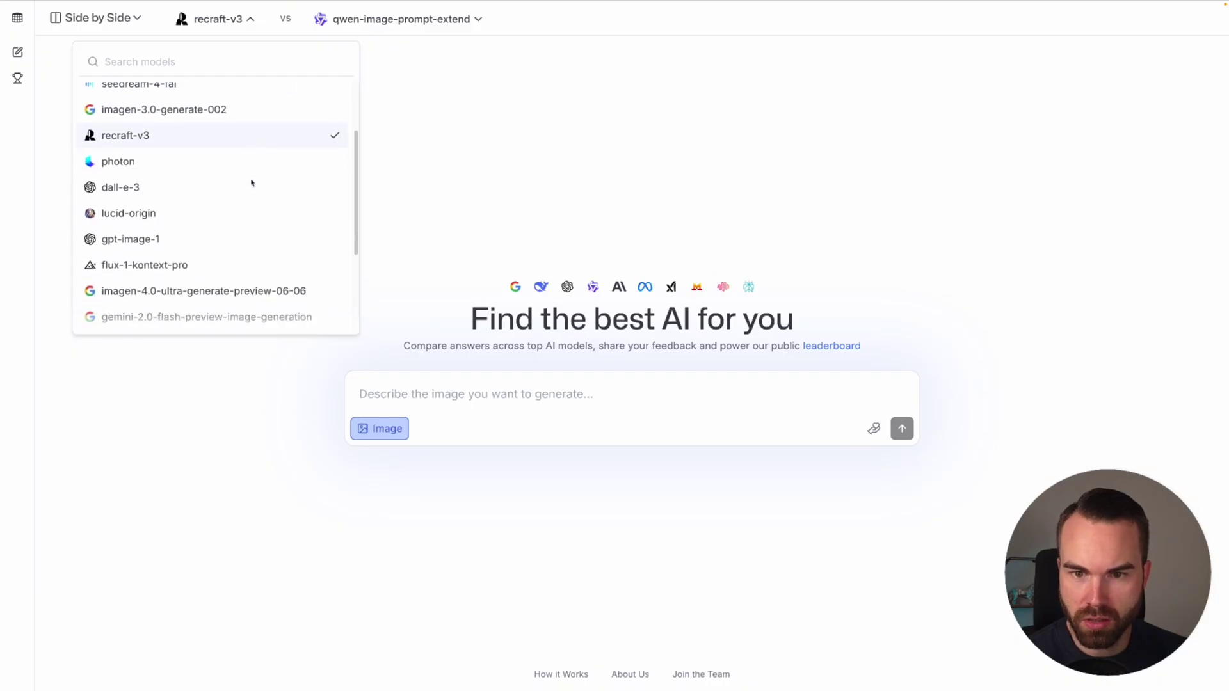
{"action": "scroll", "coordinate": [253, 182], "scroll_direction": "down", "scroll_amount": 3}
{"action": "scroll", "coordinate": [154, 112], "scroll_direction": "up", "scroll_amount": 5}
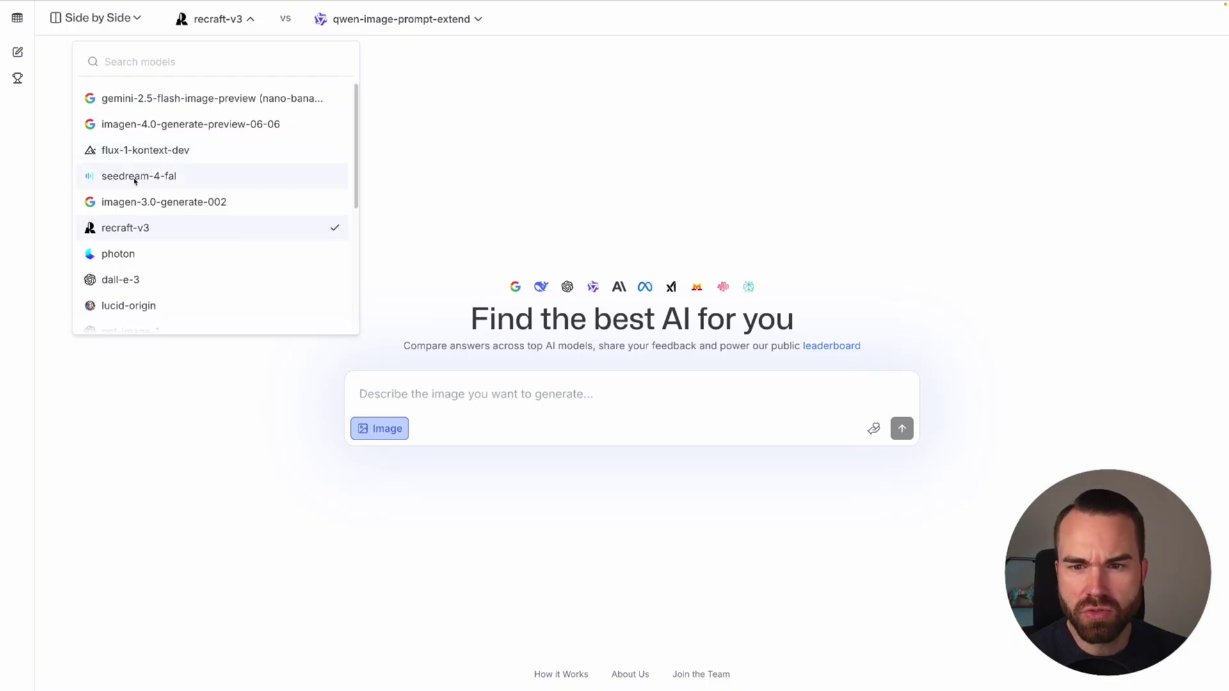
{"action": "scroll", "coordinate": [159, 181], "scroll_direction": "down", "scroll_amount": 2}
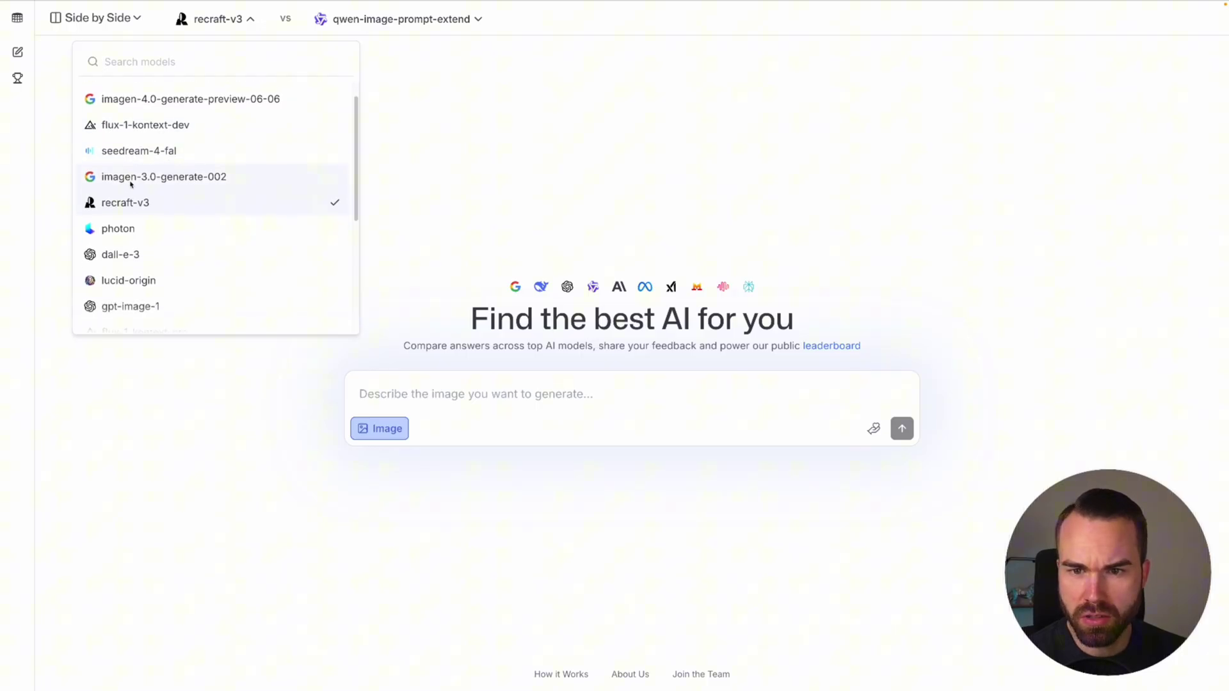
{"action": "scroll", "coordinate": [148, 177], "scroll_direction": "down", "scroll_amount": 2}
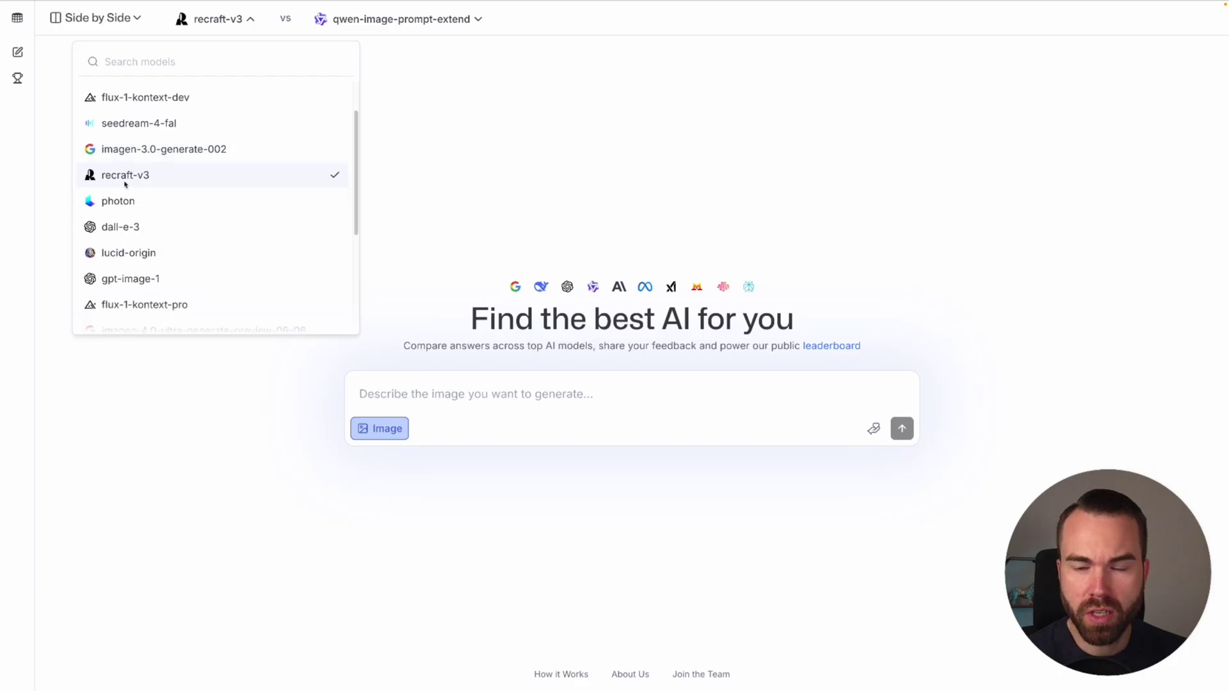
{"action": "scroll", "coordinate": [128, 192], "scroll_direction": "down", "scroll_amount": 1}
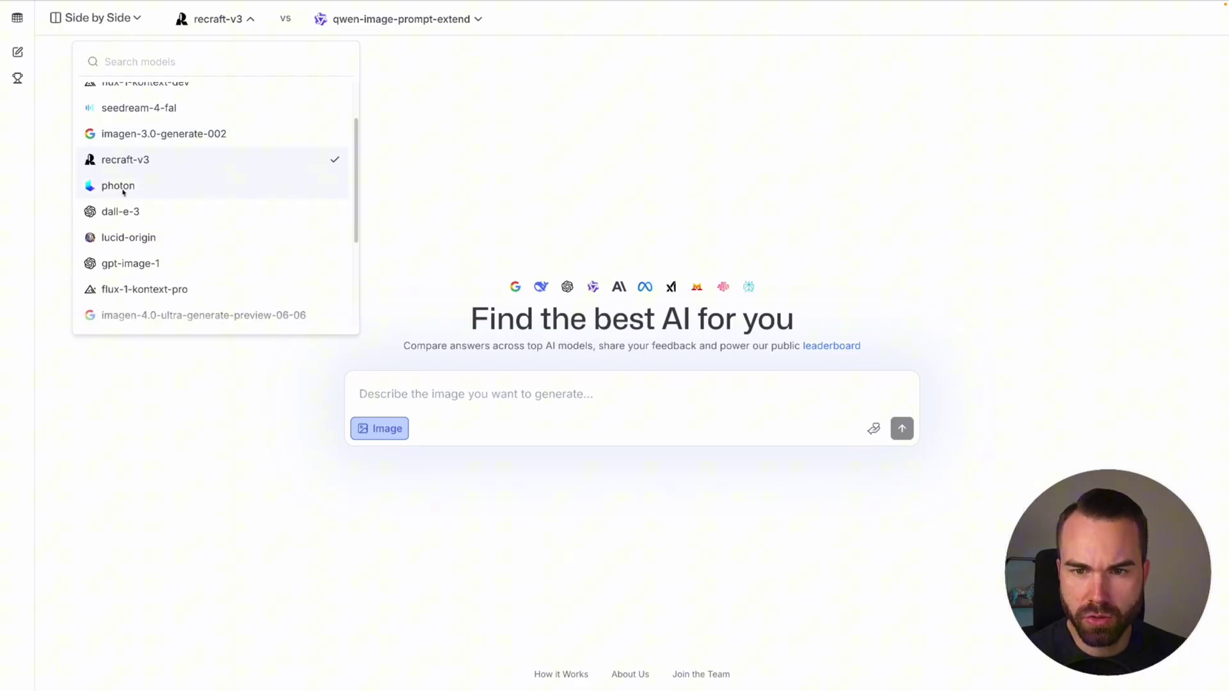
{"action": "scroll", "coordinate": [141, 187], "scroll_direction": "down", "scroll_amount": 1}
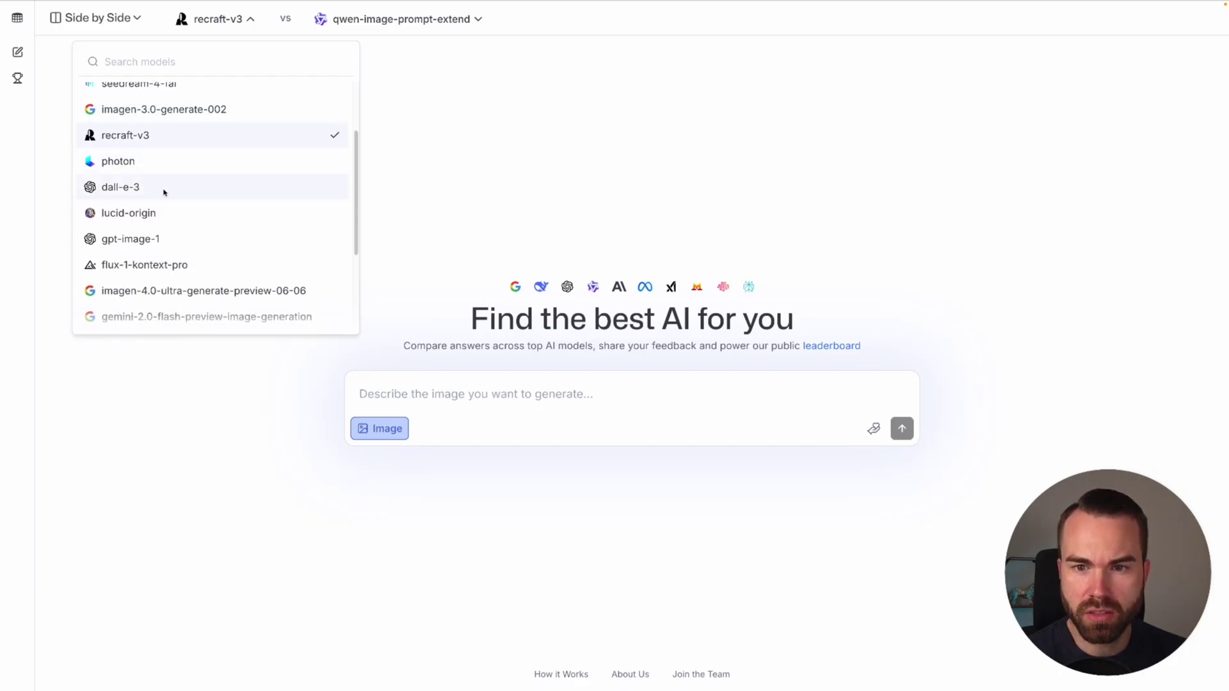
{"action": "scroll", "coordinate": [147, 189], "scroll_direction": "down", "scroll_amount": 1}
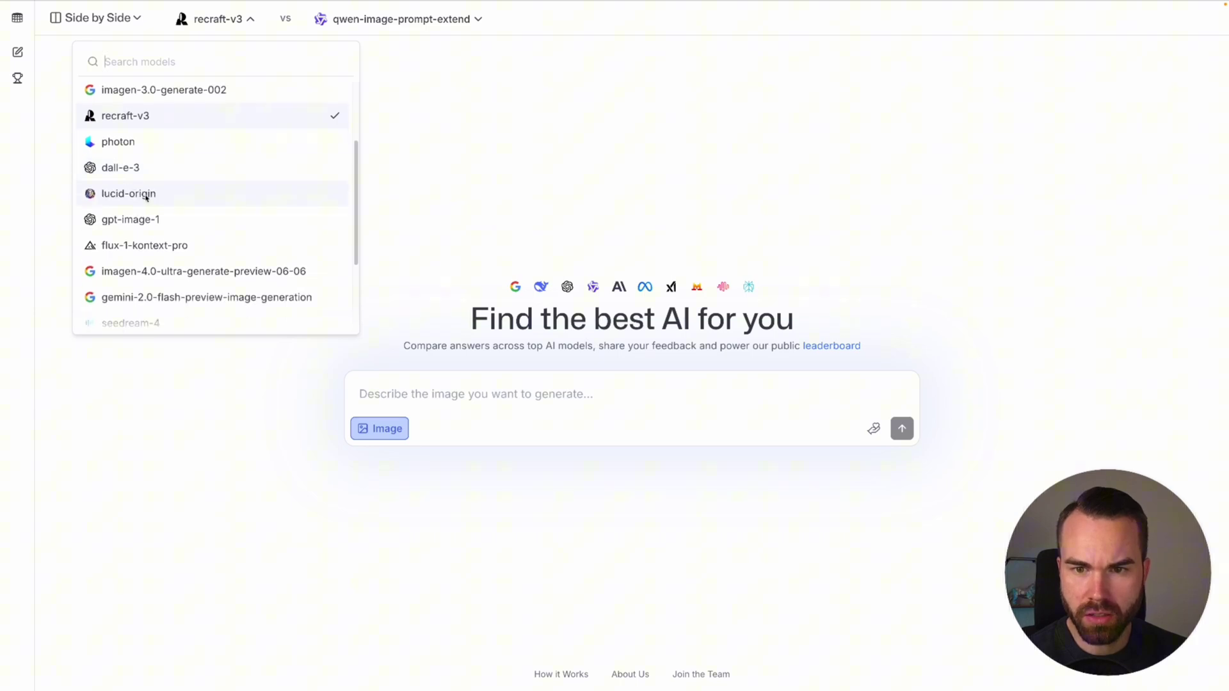
{"action": "scroll", "coordinate": [139, 200], "scroll_direction": "down", "scroll_amount": 1}
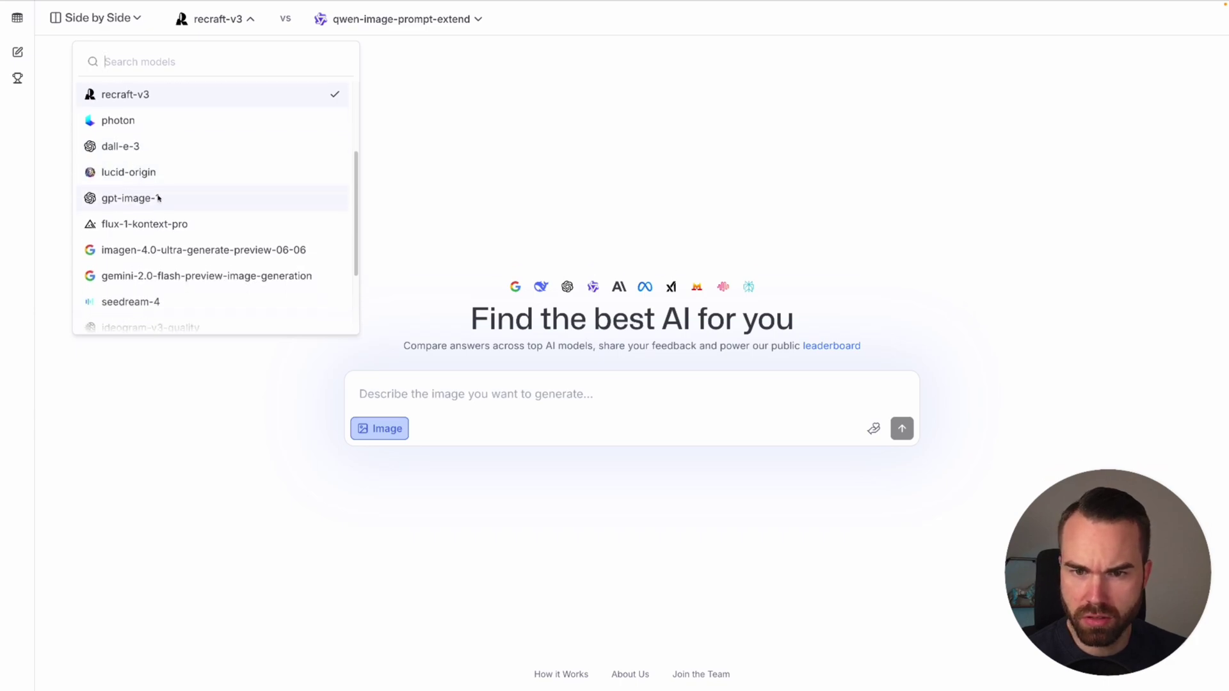
{"action": "scroll", "coordinate": [159, 198], "scroll_direction": "down", "scroll_amount": 1}
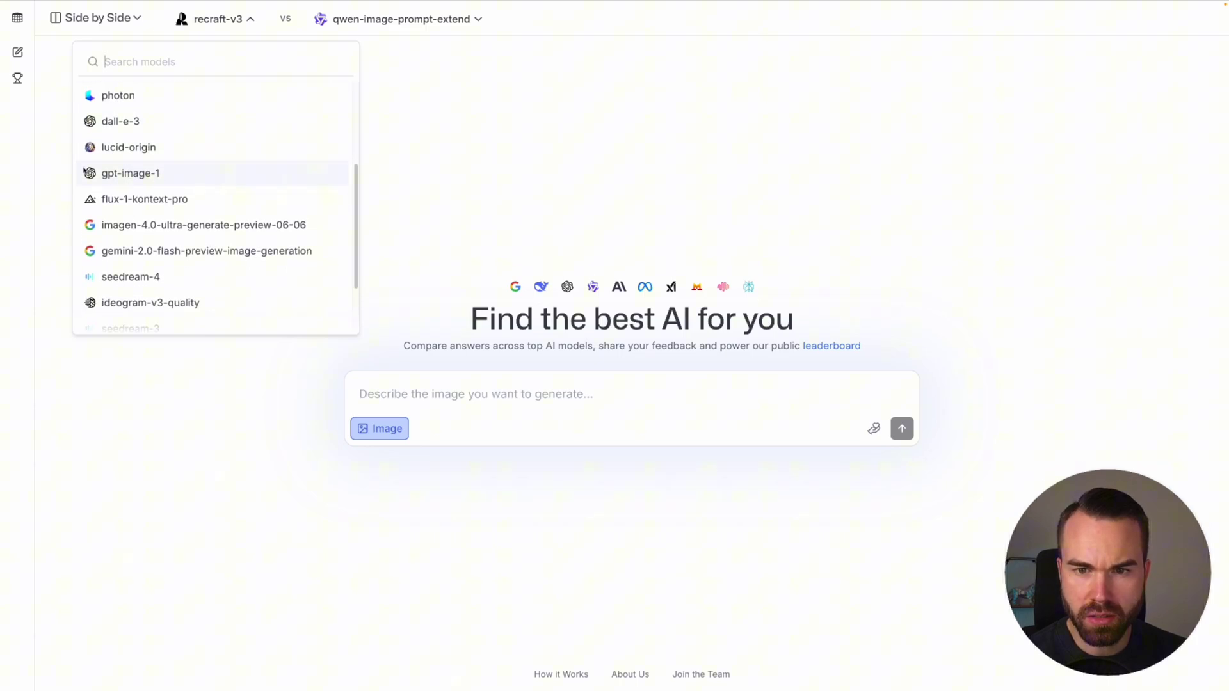
{"action": "scroll", "coordinate": [132, 182], "scroll_direction": "down", "scroll_amount": 1}
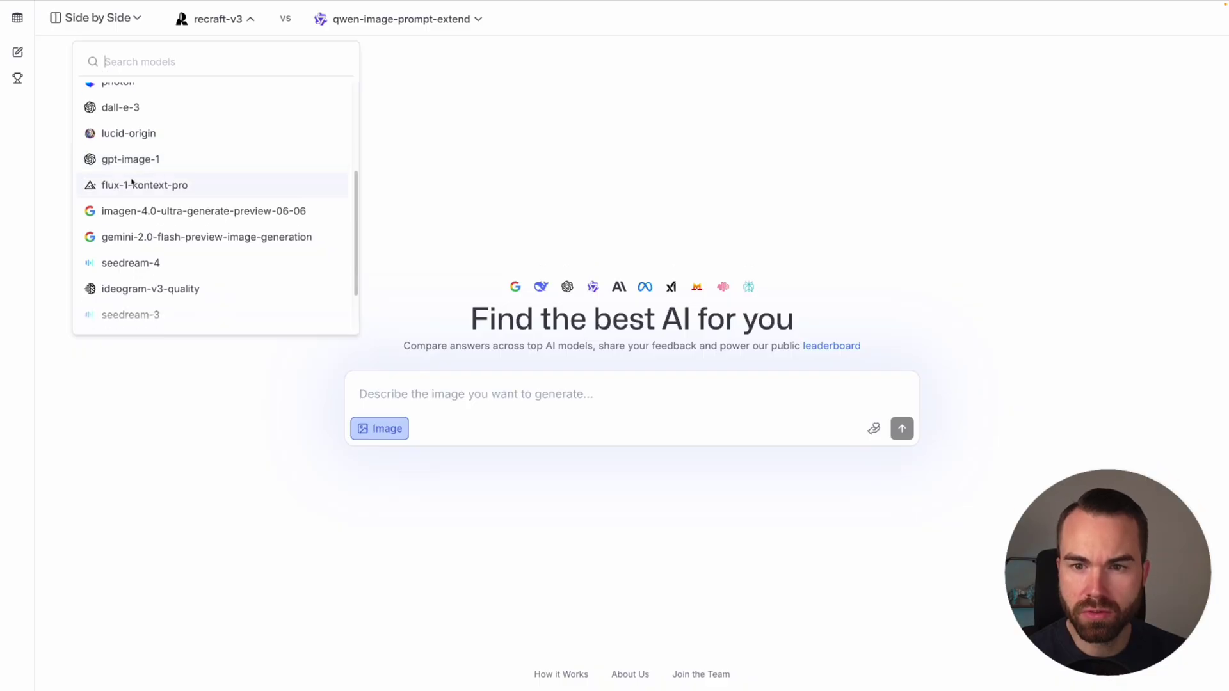
{"action": "scroll", "coordinate": [178, 187], "scroll_direction": "down", "scroll_amount": 1}
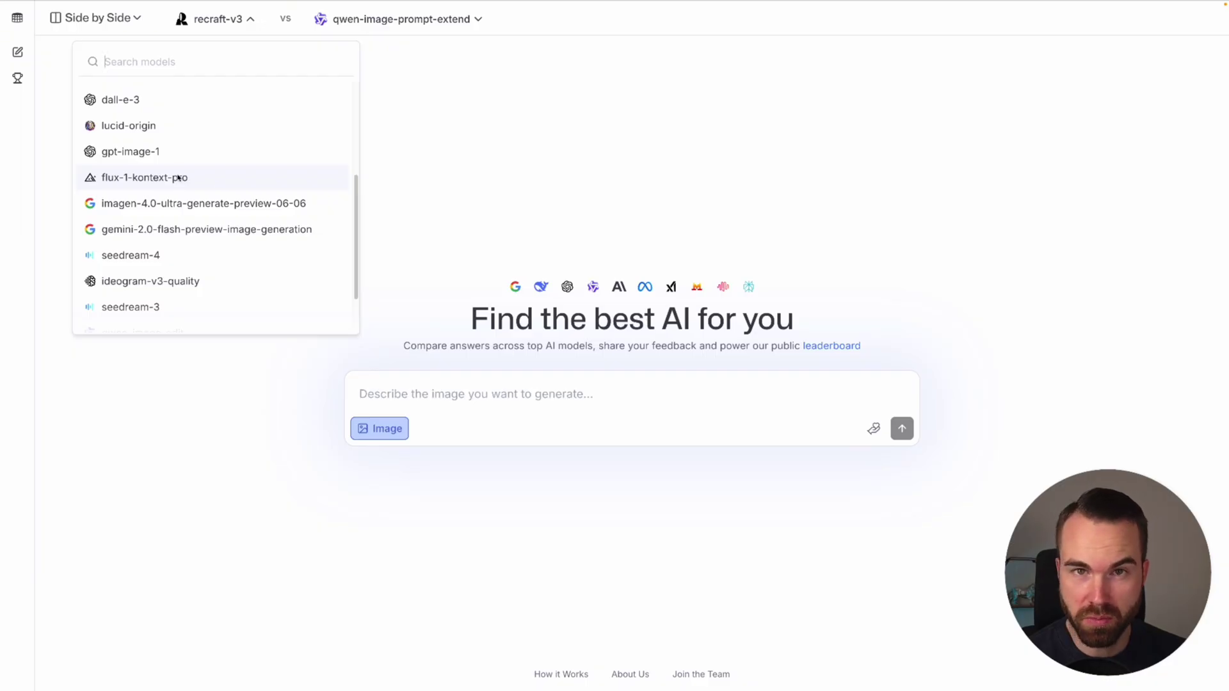
{"action": "scroll", "coordinate": [137, 203], "scroll_direction": "down", "scroll_amount": 3}
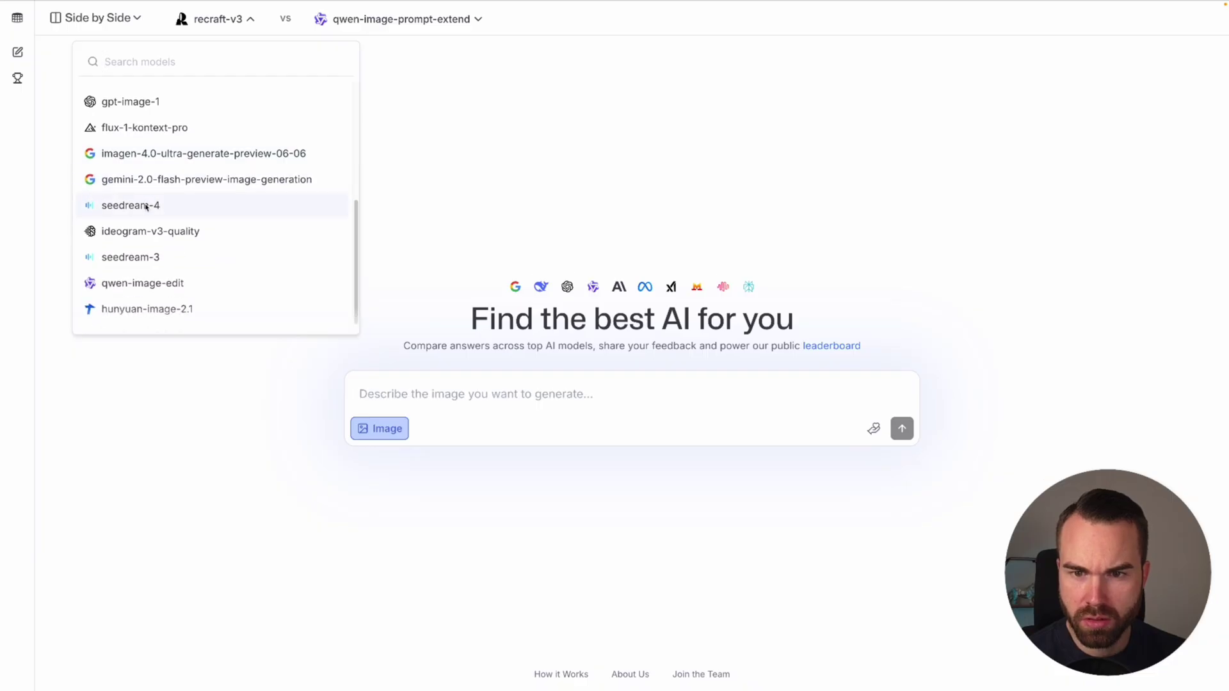
{"action": "scroll", "coordinate": [133, 205], "scroll_direction": "down", "scroll_amount": 1}
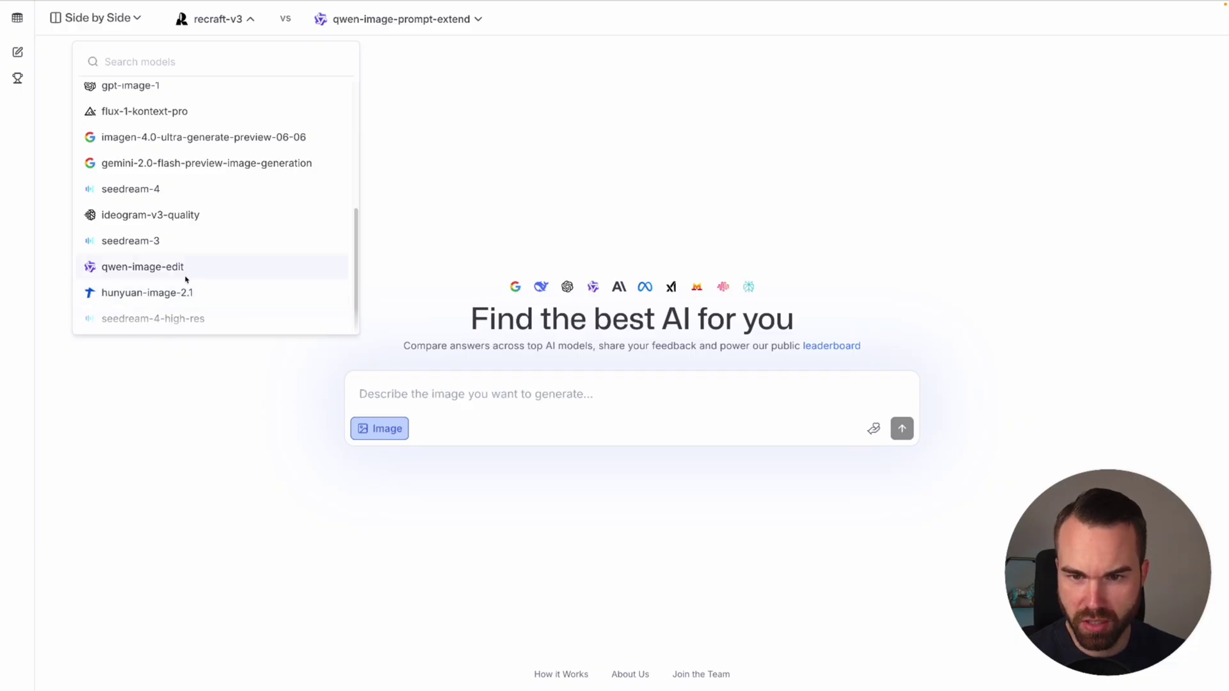
{"action": "scroll", "coordinate": [185, 272], "scroll_direction": "up", "scroll_amount": 2}
{"action": "scroll", "coordinate": [188, 268], "scroll_direction": "up", "scroll_amount": 3}
Make flux-1-kontext-pro the left-side model.
{"action": "left_click", "coordinate": [392, 19]}
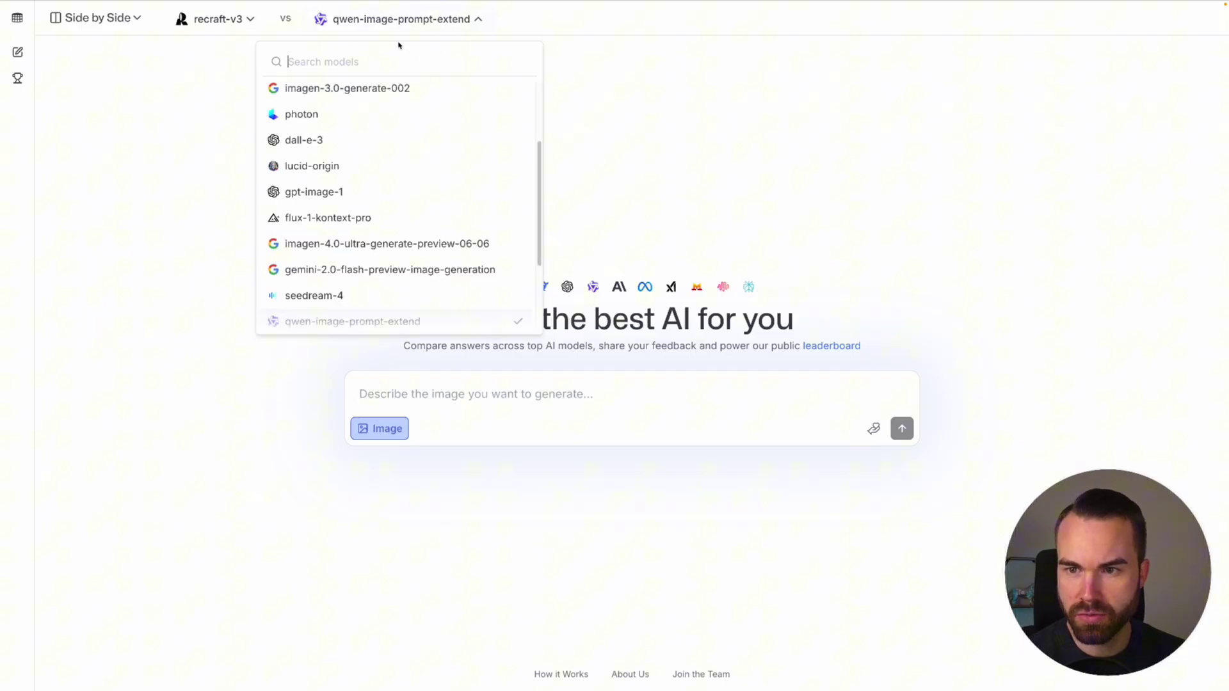
{"action": "scroll", "coordinate": [364, 170], "scroll_direction": "down", "scroll_amount": 4}
{"action": "scroll", "coordinate": [365, 160], "scroll_direction": "up", "scroll_amount": 2}
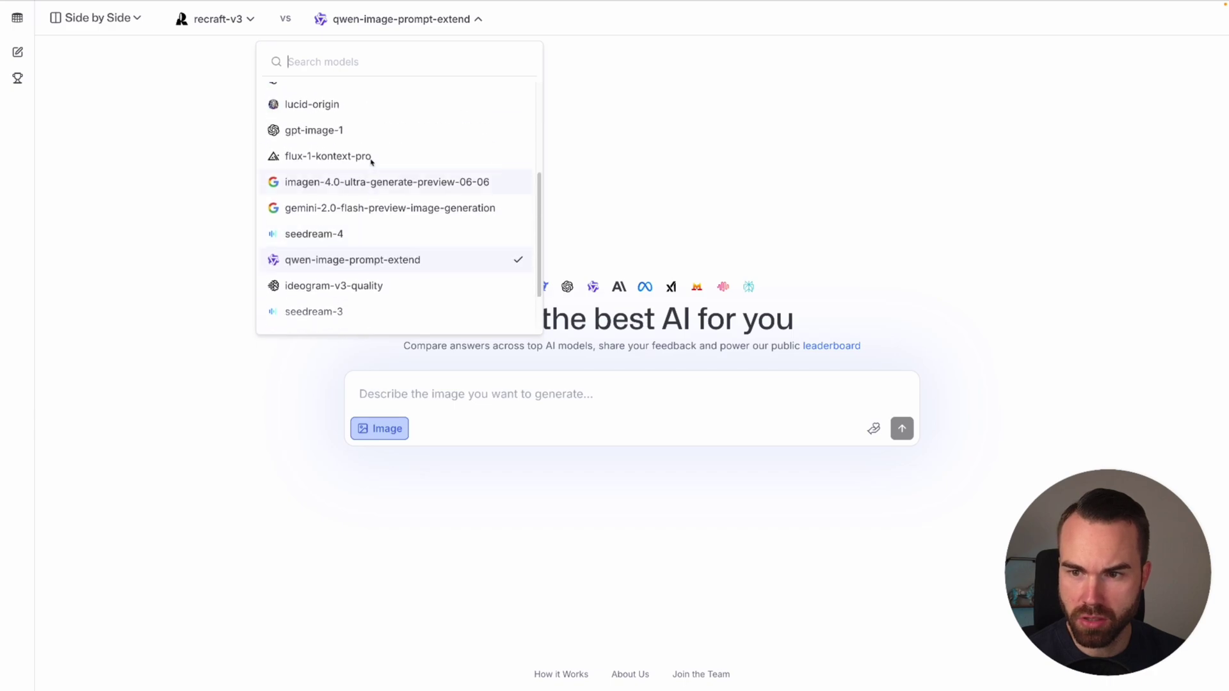
{"action": "left_click", "coordinate": [214, 18]}
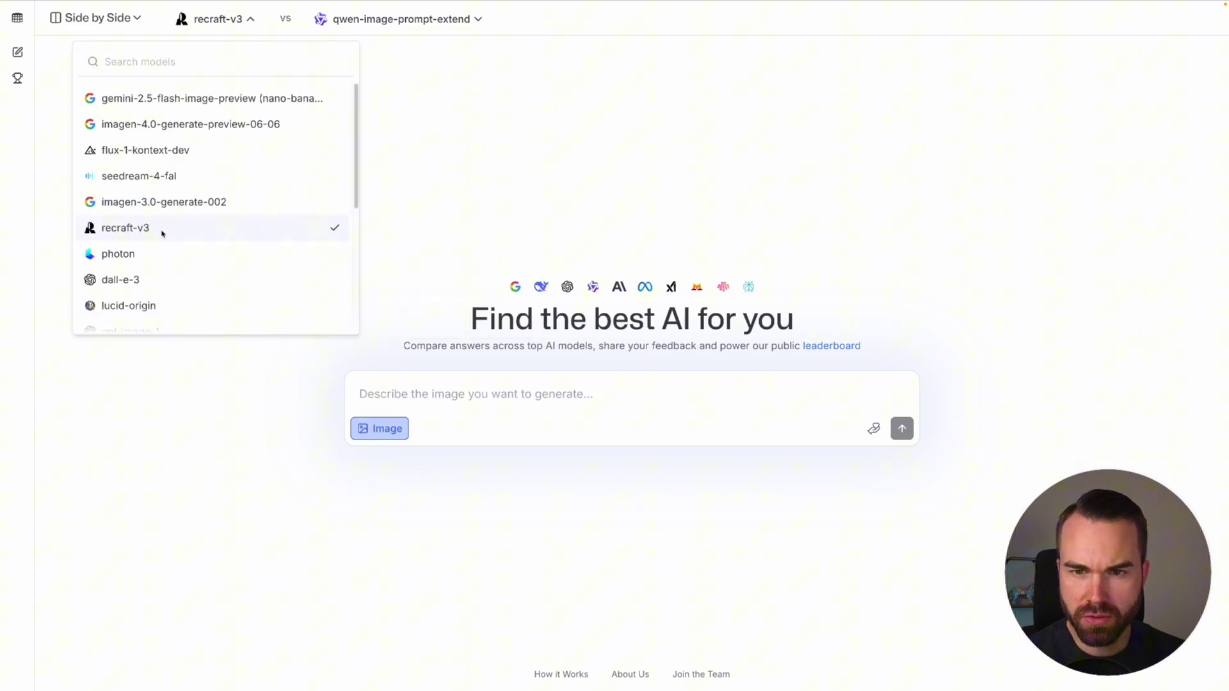
{"action": "scroll", "coordinate": [170, 150], "scroll_direction": "down", "scroll_amount": 1}
{"action": "scroll", "coordinate": [171, 192], "scroll_direction": "down", "scroll_amount": 4}
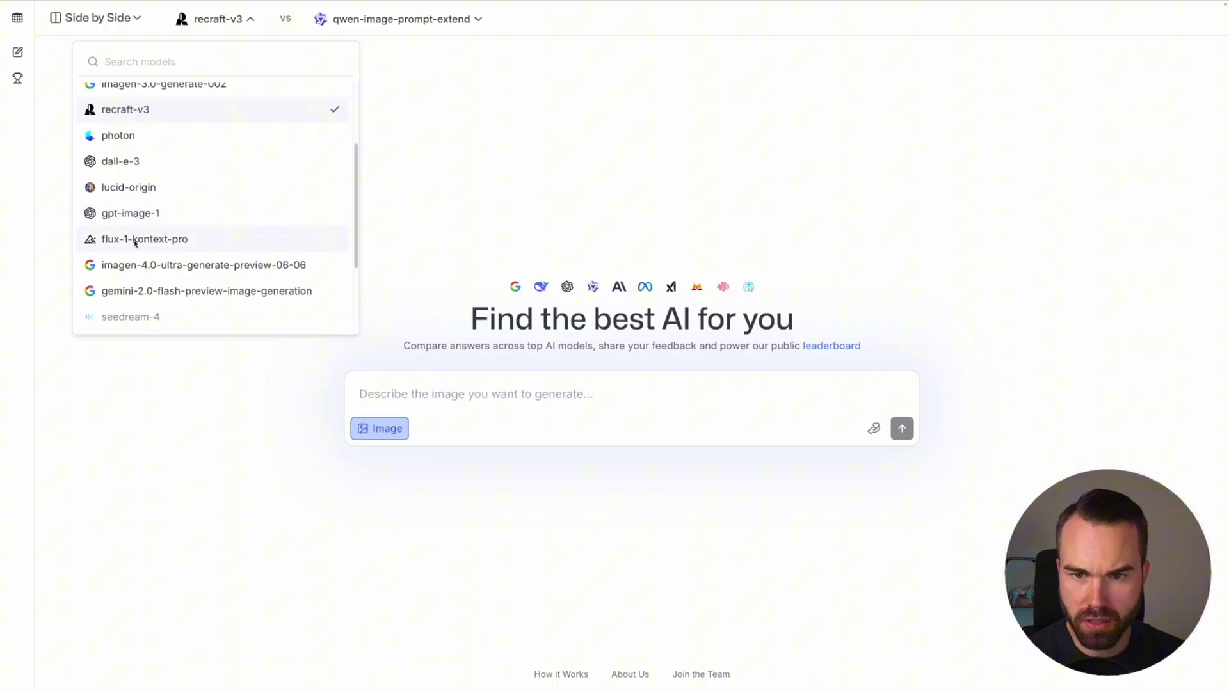
{"action": "left_click", "coordinate": [177, 243]}
Make ideogram-v3-quality the right-side model and paste in the pirate-skull prompt.
{"action": "left_click", "coordinate": [412, 19]}
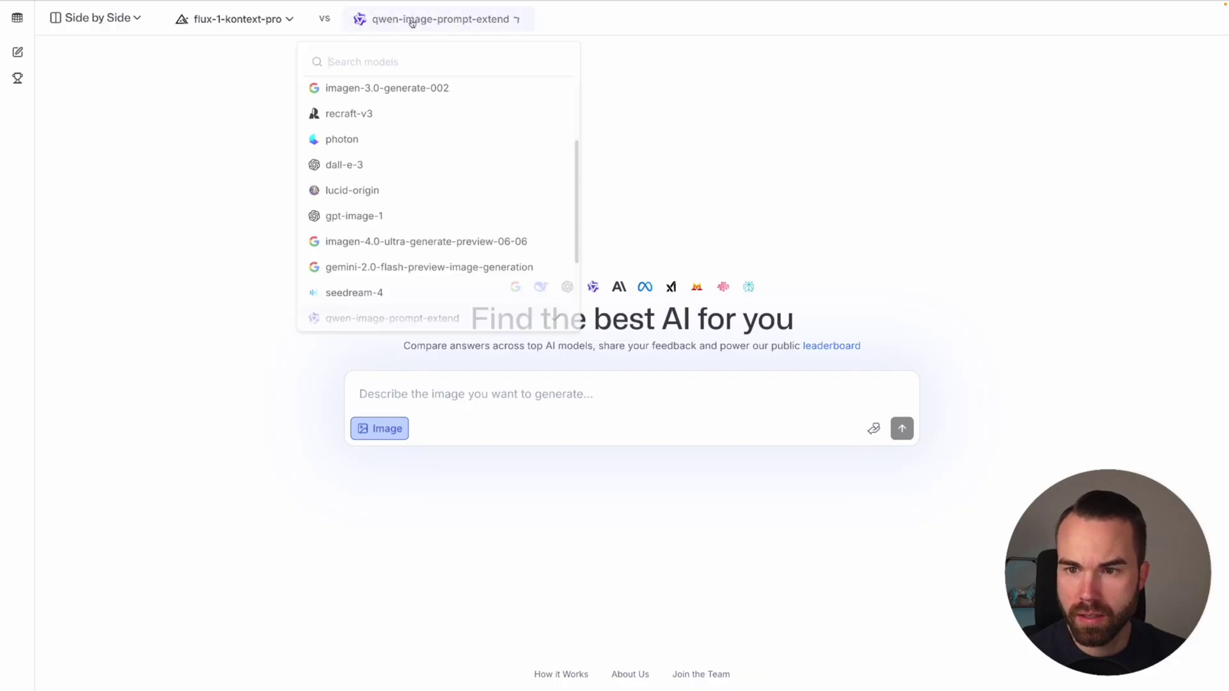
{"action": "scroll", "coordinate": [425, 164], "scroll_direction": "down", "scroll_amount": 4}
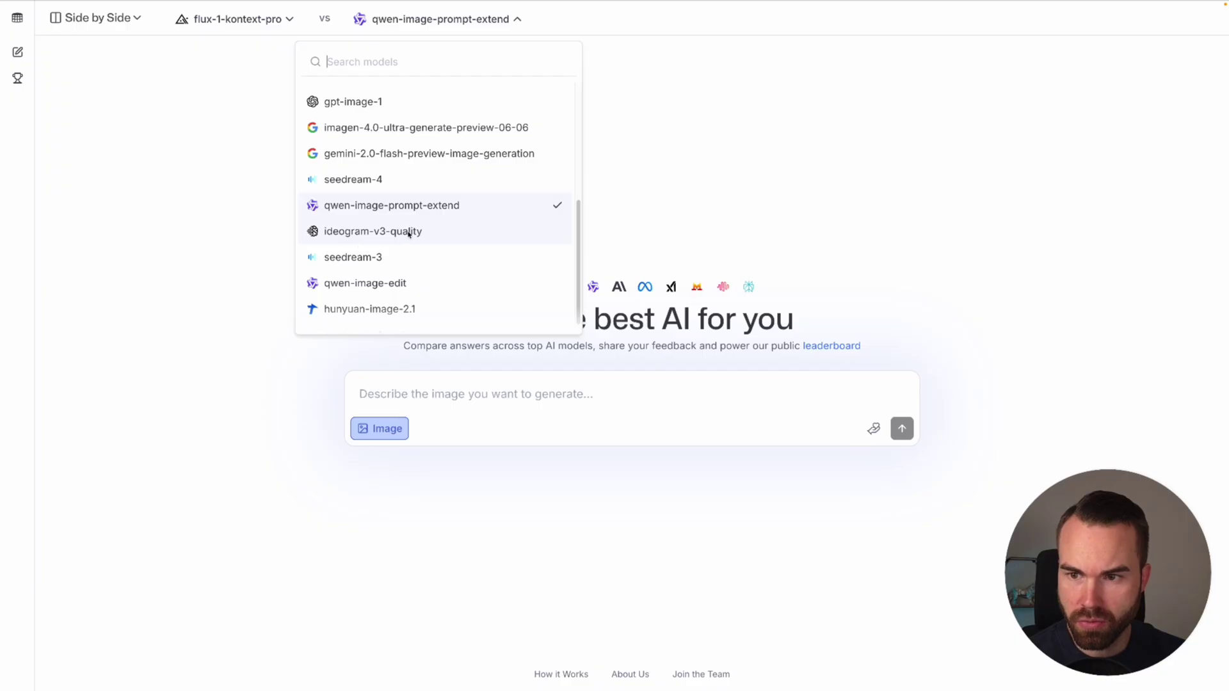
{"action": "left_click", "coordinate": [409, 234]}
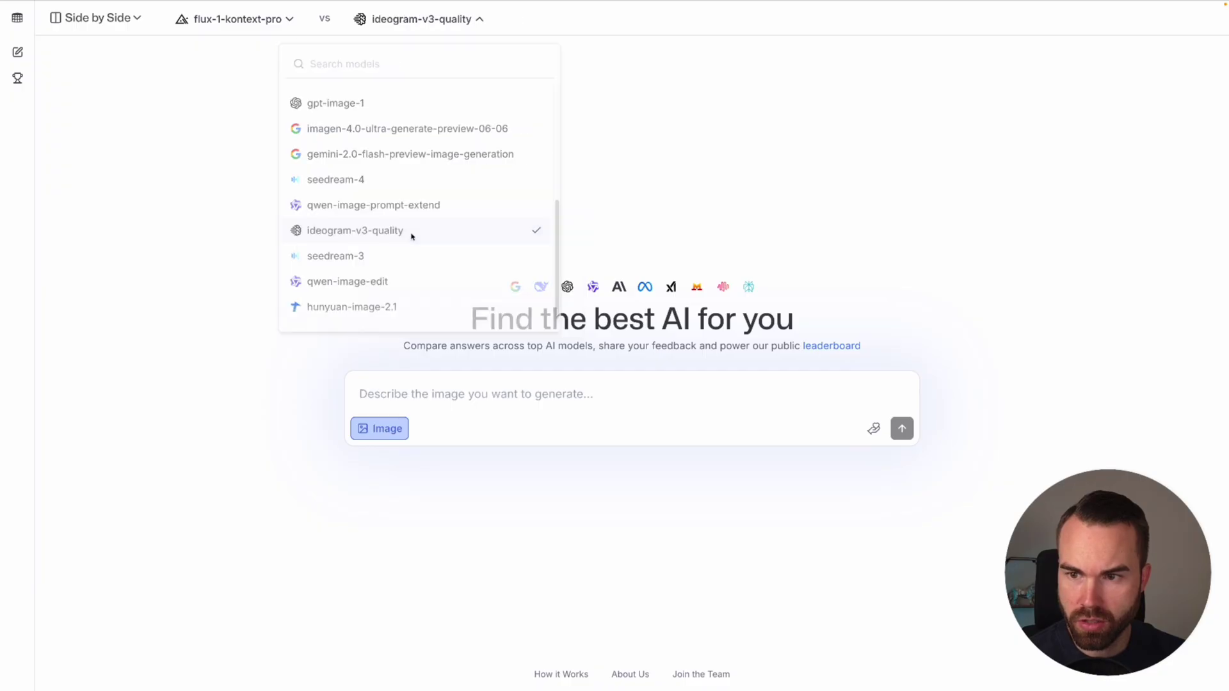
{"action": "left_click", "coordinate": [414, 395]}
{"action": "type", "text": "A bold vintage-style T-shirt graphic featuring a menacing pirate skull wearing a red bandana and a gold hoop earring, with two crossed bones behind it inside a circular emblem. The skull has a wide grin and empty eye sockets, illustrated in a distressed, hand-drawn style. Above the skull, large weathered text reads \"BRUH\" and below it, \"I’M A PIRATE,\" both in bold, cracked, retro serif letters. The design has a slightly rough, textured look as if screen-printed. The background is solid dark grey, giving the design a worn pirate aesthetic."}
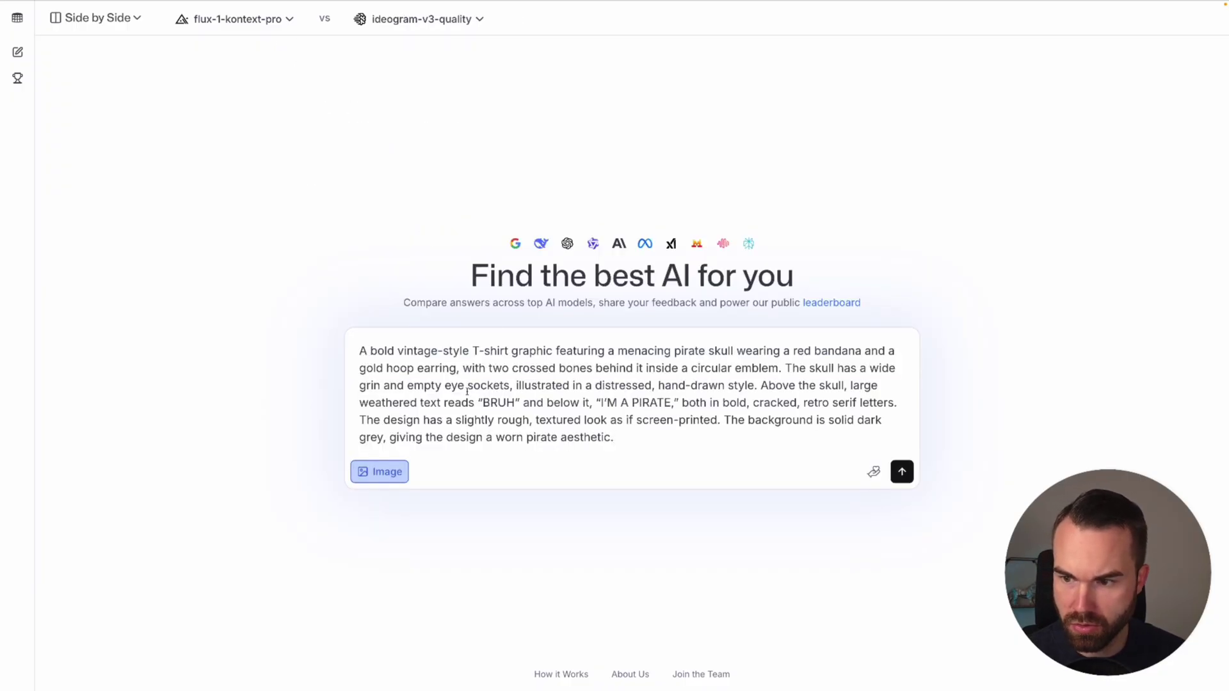
Send the prompt and wait for the flux-1-kontext-pro and ideogram-v3-quality skull images.
{"action": "left_click", "coordinate": [902, 472]}
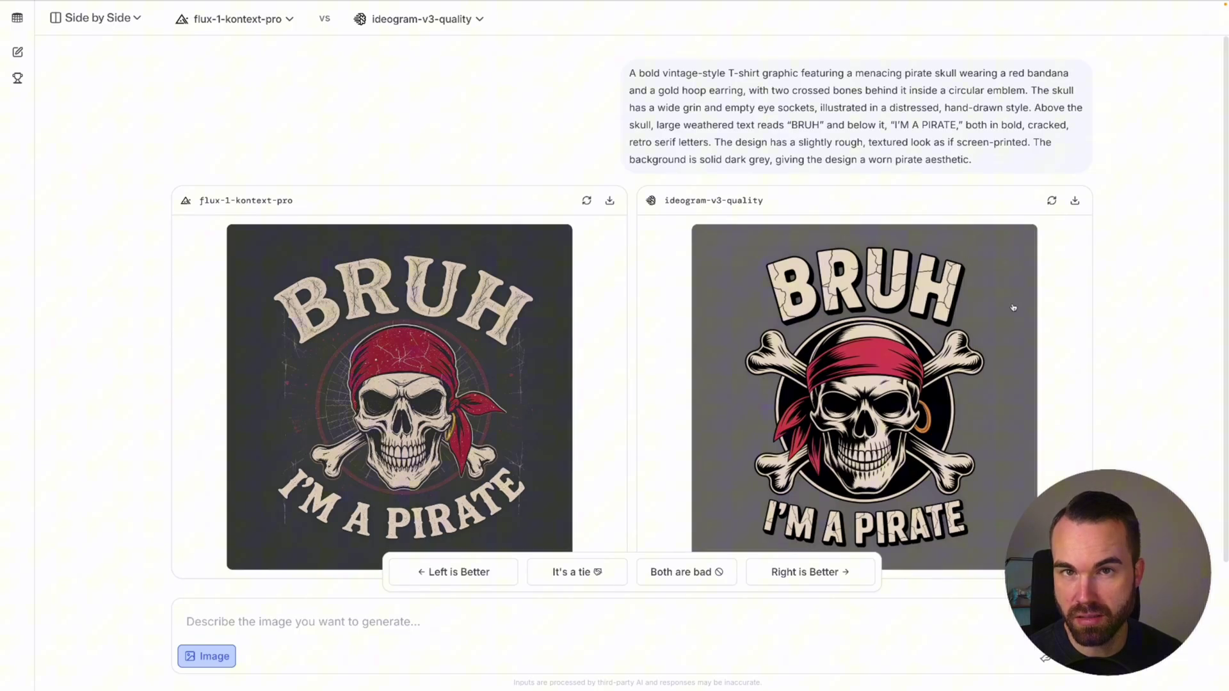
Vote the ideogram-v3-quality image better, download it, and paste the pirate prompt again.
{"action": "left_click", "coordinate": [809, 572]}
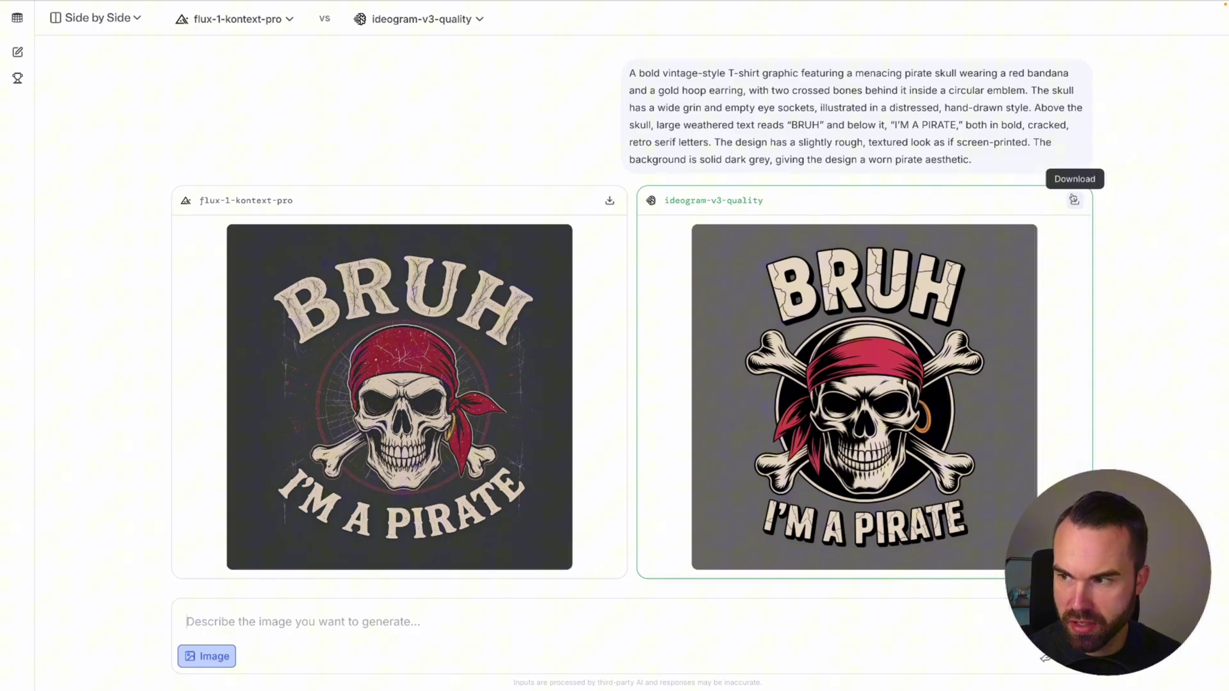
{"action": "left_click", "coordinate": [1075, 201]}
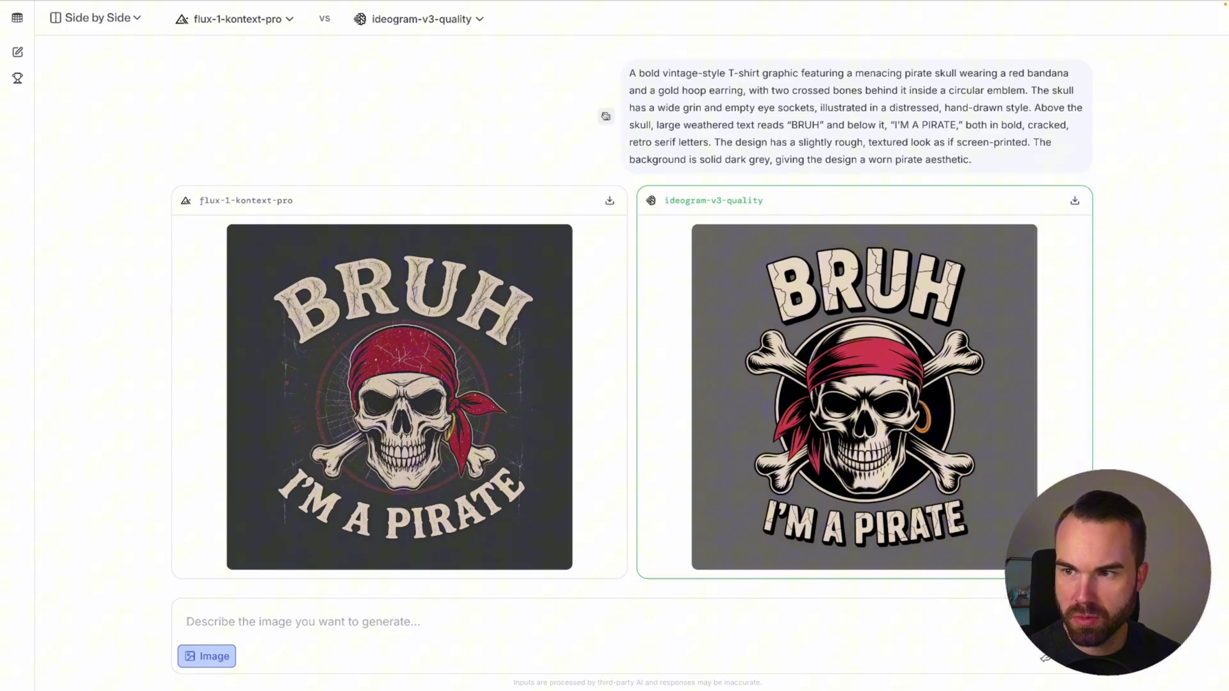
{"action": "left_click", "coordinate": [315, 623]}
{"action": "type", "text": "A bold vintage-style T-shirt graphic featuring a menacing pirate skull wearing a red bandana and a gold hoop earring, with two crossed bones behind it inside a circular emblem. The skull has a wide grin and empty eye sockets, illustrated in a distressed, hand-drawn style. Above the skull, large weathered text reads \"BRUH\" and below it, \"I’M A PIRATE,\" both in bold, cracked, retro serif letters. The design has a slightly rough, textured look as if screen-printed. The background is solid dark grey, giving the design a worn pirate aesthetic."}
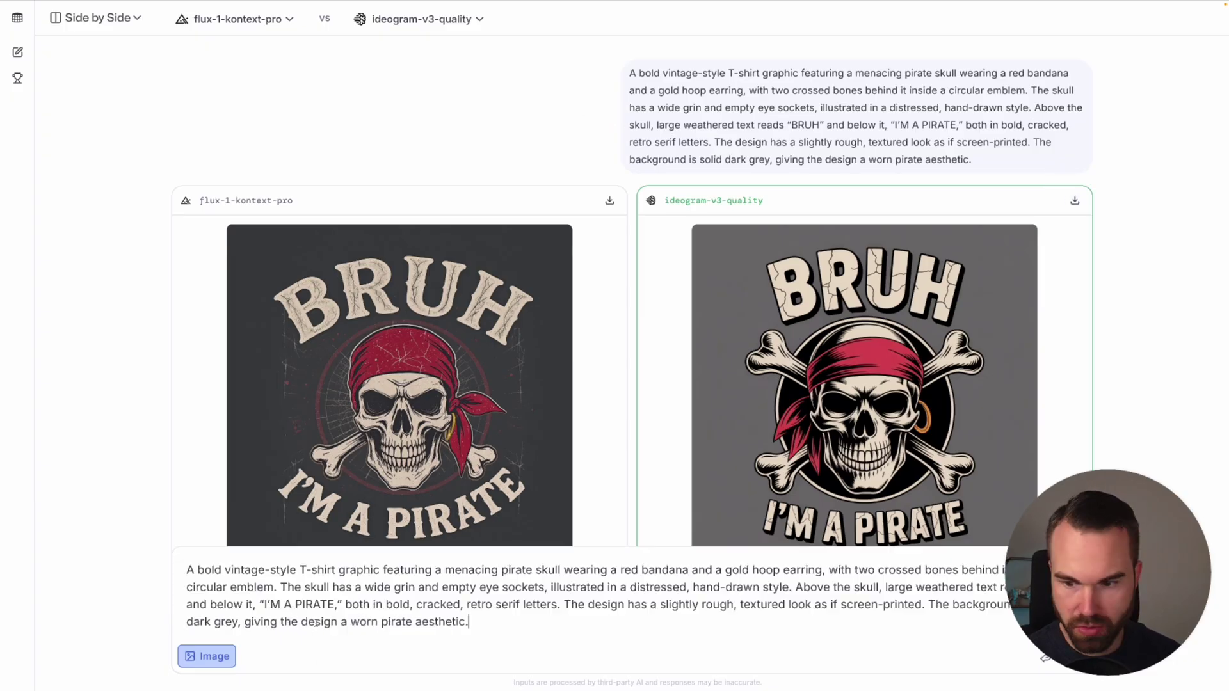
Set seedream-4-fal as the left model and hunyuan-image-2.1 as the right.
{"action": "left_click", "coordinate": [245, 20]}
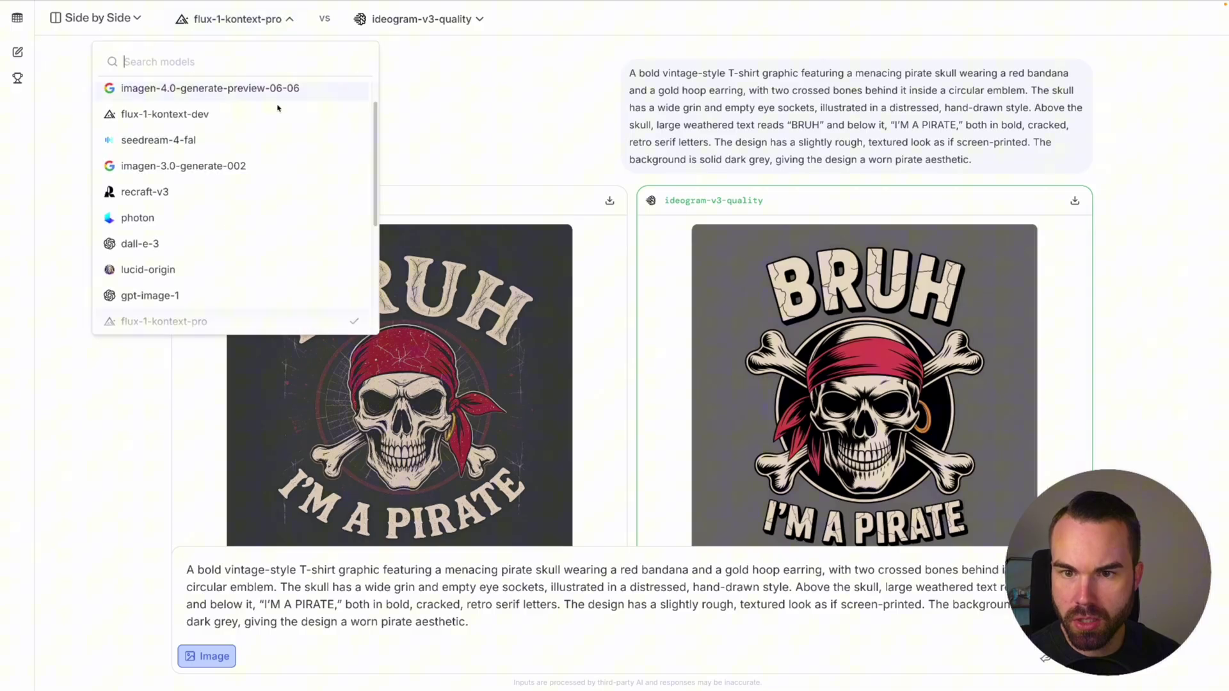
{"action": "scroll", "coordinate": [228, 204], "scroll_direction": "up", "scroll_amount": 2}
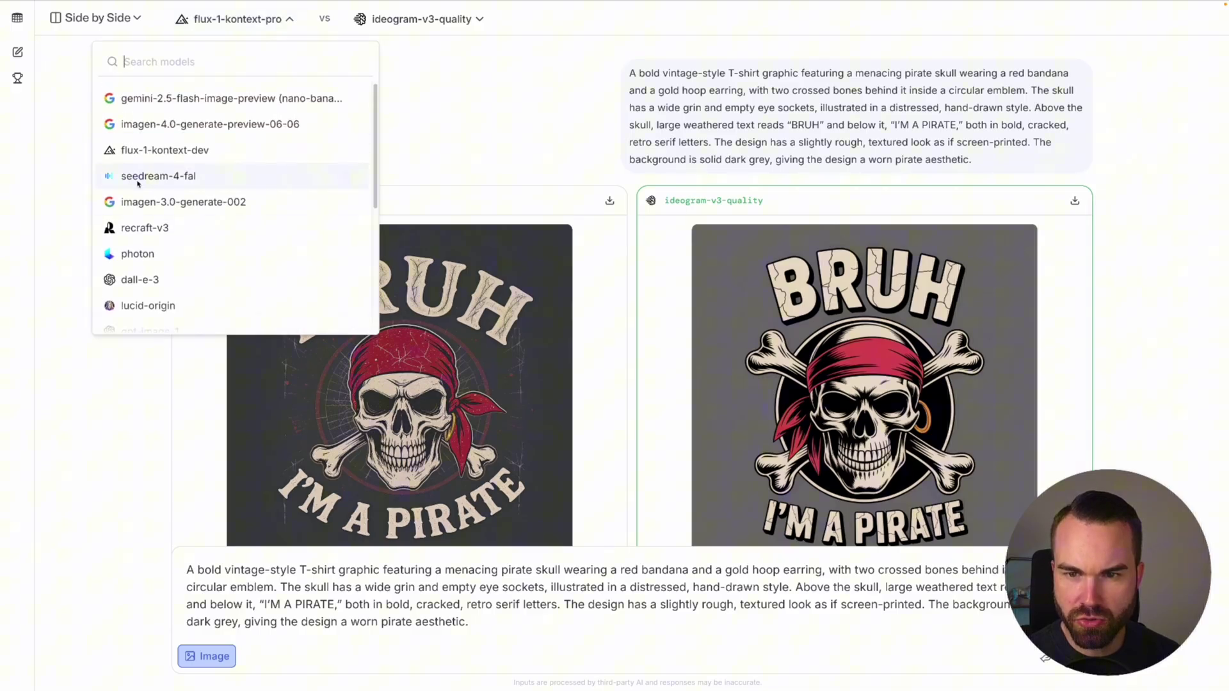
{"action": "left_click", "coordinate": [186, 182]}
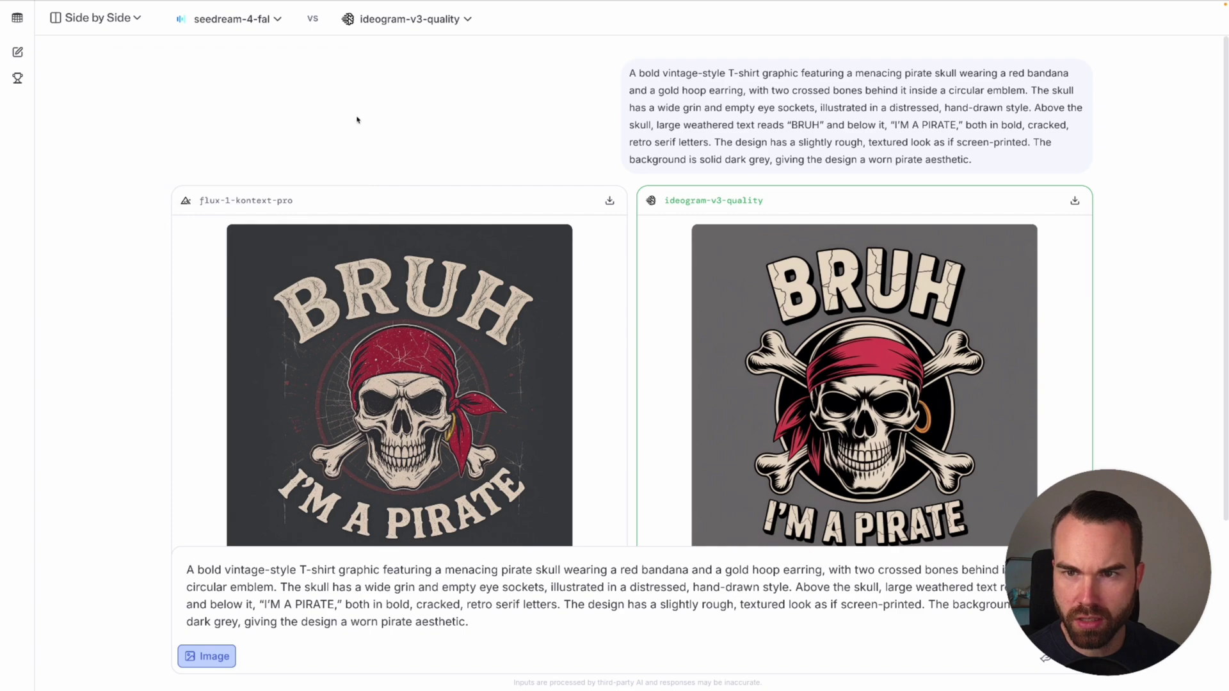
{"action": "left_click", "coordinate": [413, 19]}
{"action": "scroll", "coordinate": [439, 197], "scroll_direction": "down", "scroll_amount": 3}
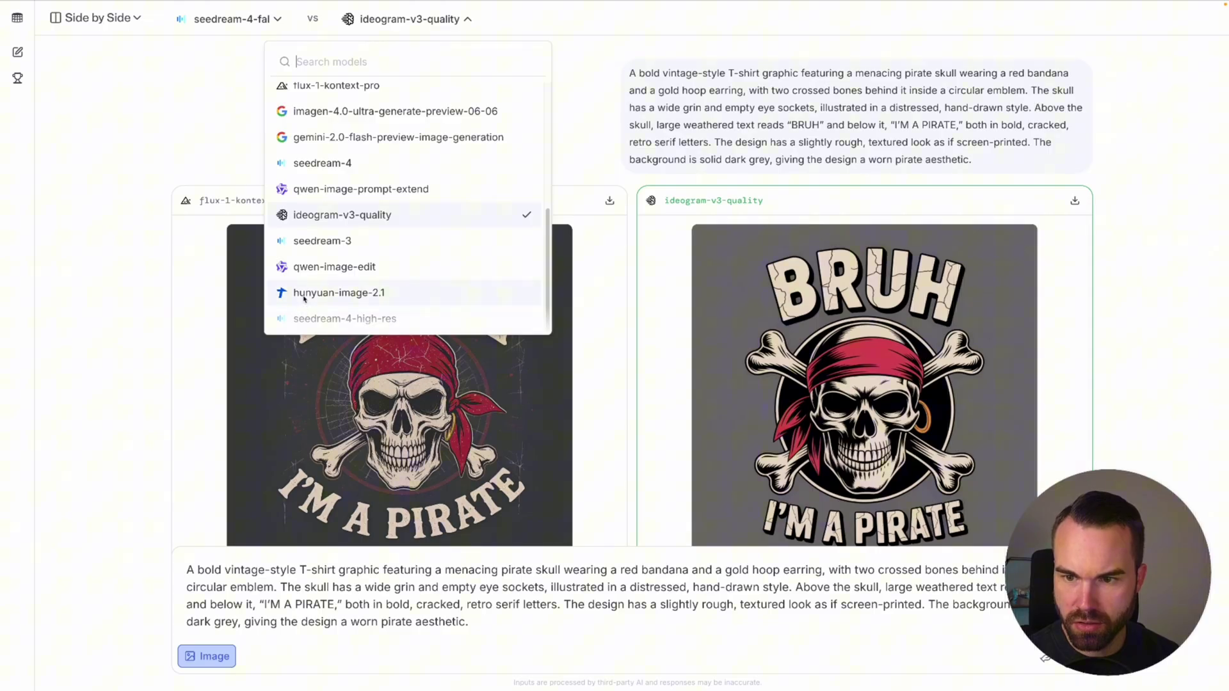
{"action": "left_click", "coordinate": [364, 294]}
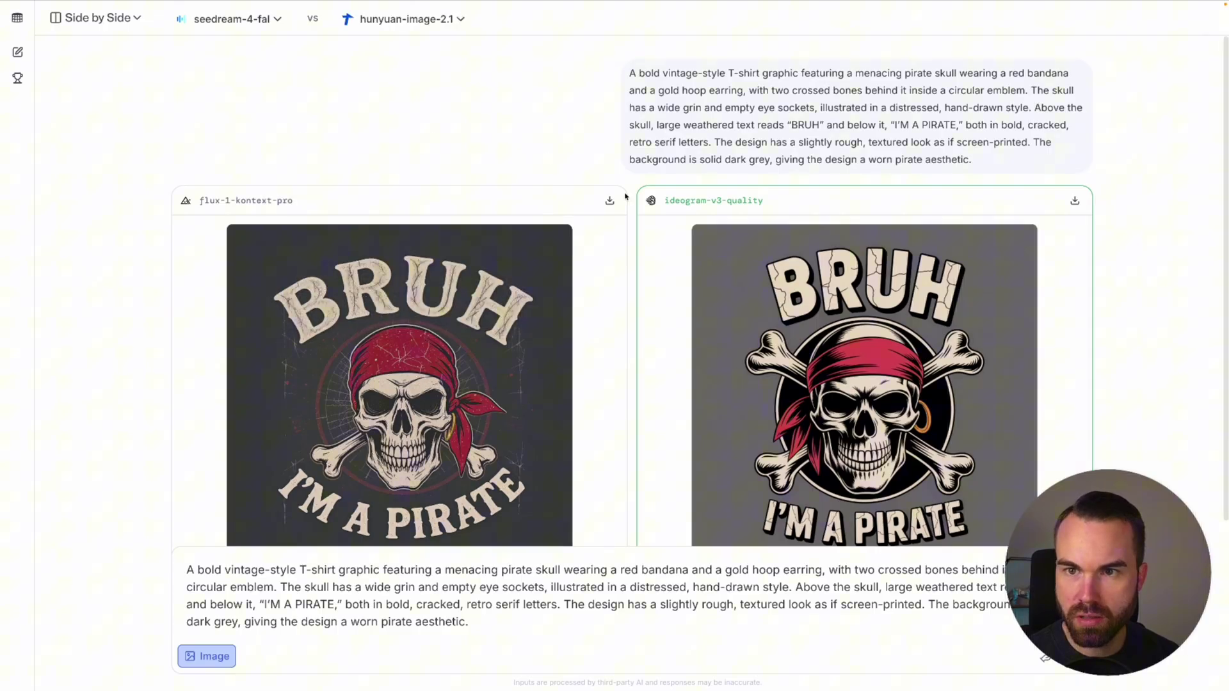
Generate the pirate design, vote seedream-4-fal's image better, and download that image.
{"action": "key", "text": "Return"}
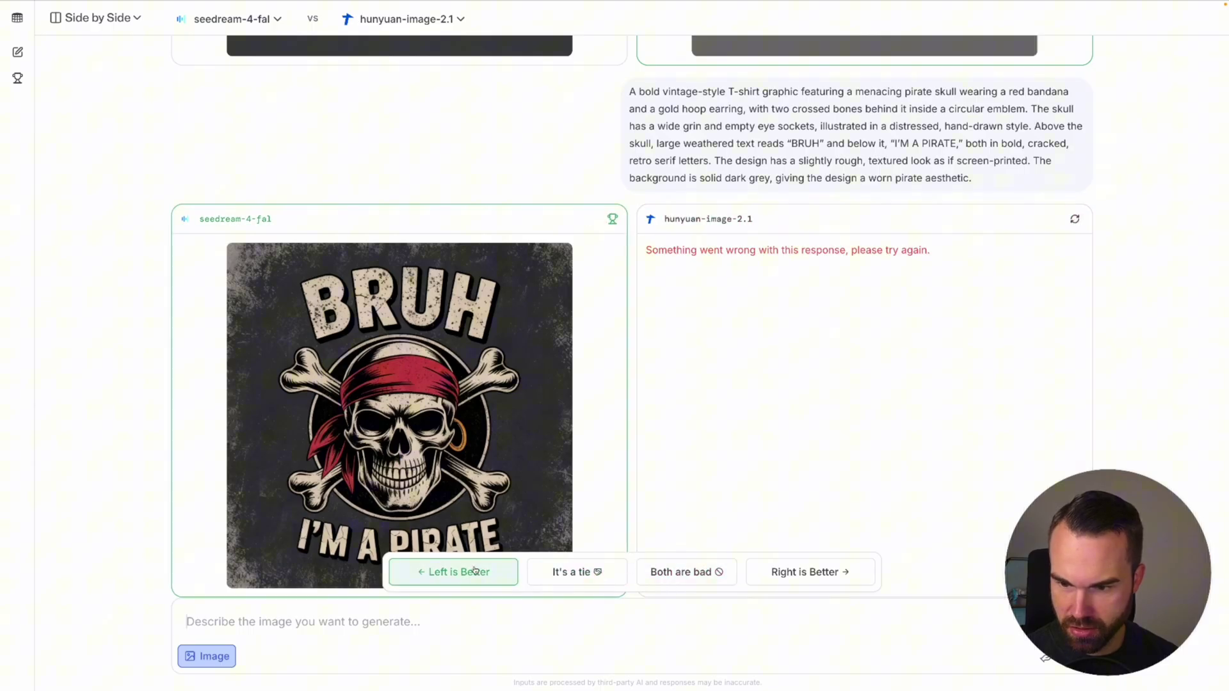
{"action": "left_click", "coordinate": [456, 576]}
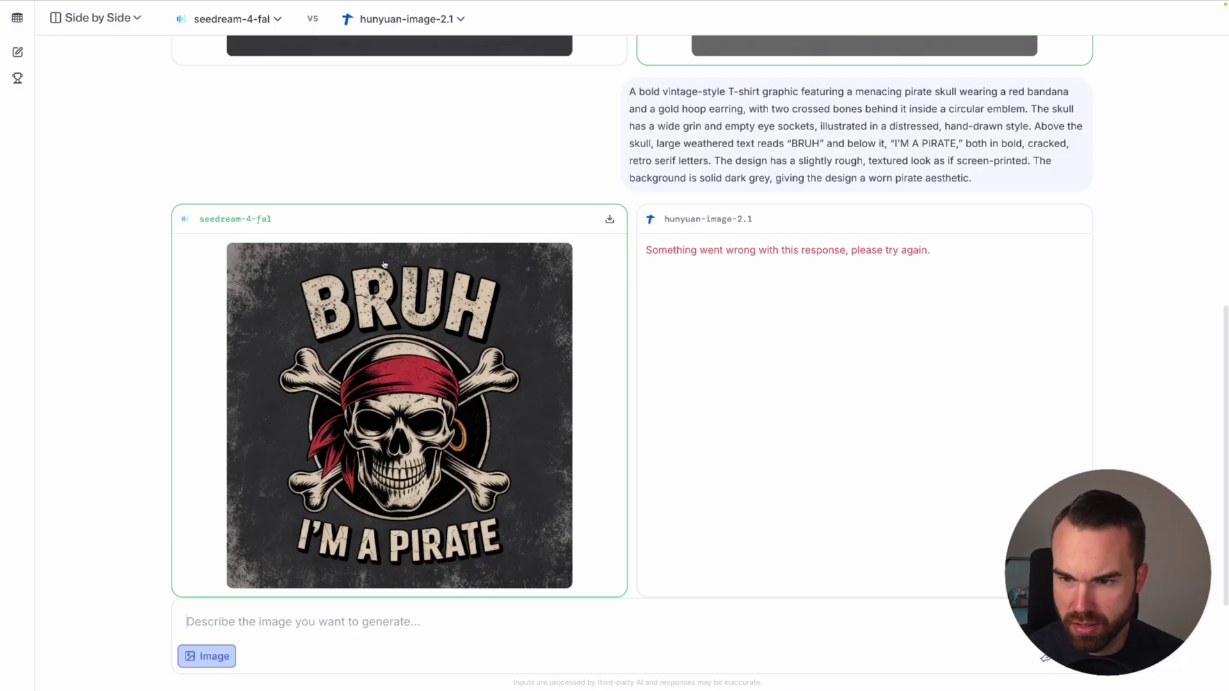
{"action": "left_click", "coordinate": [609, 221]}
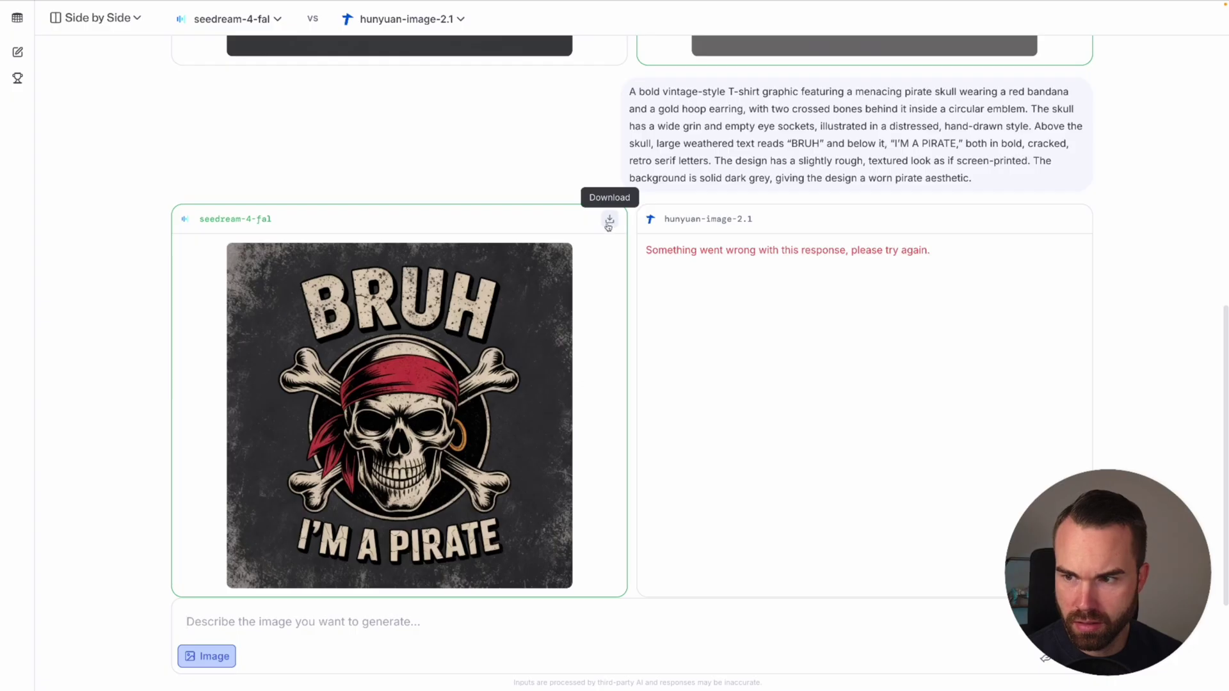
{"action": "left_click", "coordinate": [608, 221]}
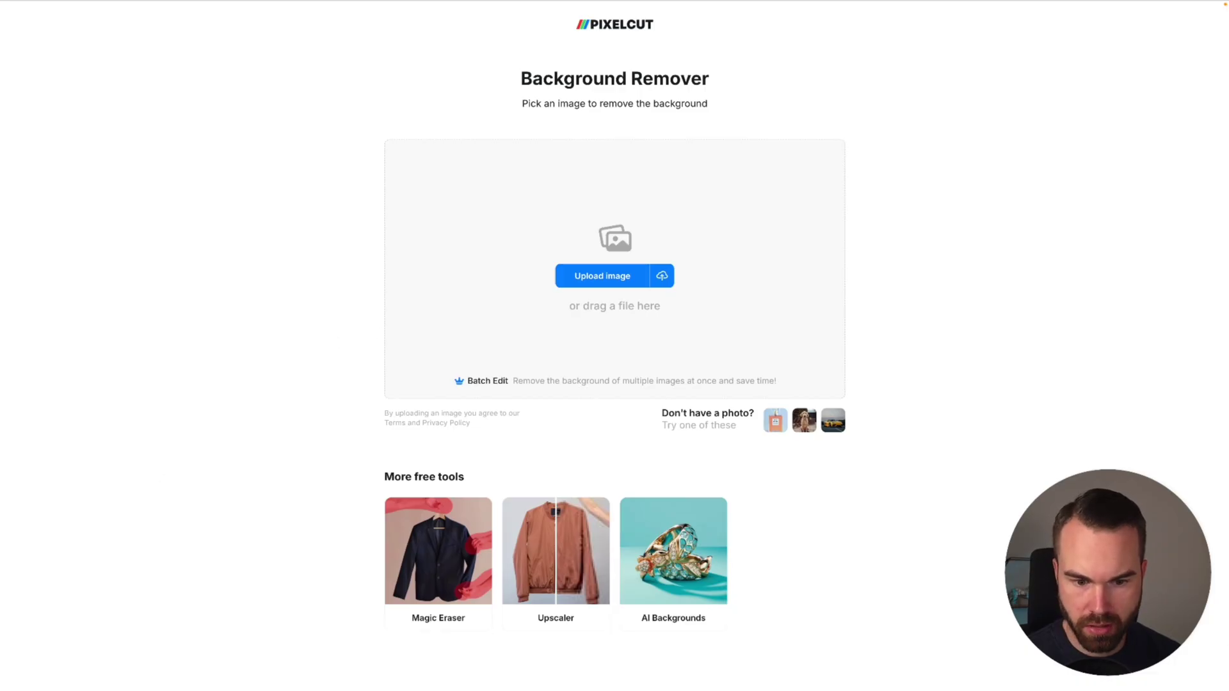
Upload the seedream pirate design to Pixelcut's Background Remover and set a custom deep red backdrop.
{"action": "left_click_drag", "start_coordinate": [508, 265], "coordinate": [508, 261]}
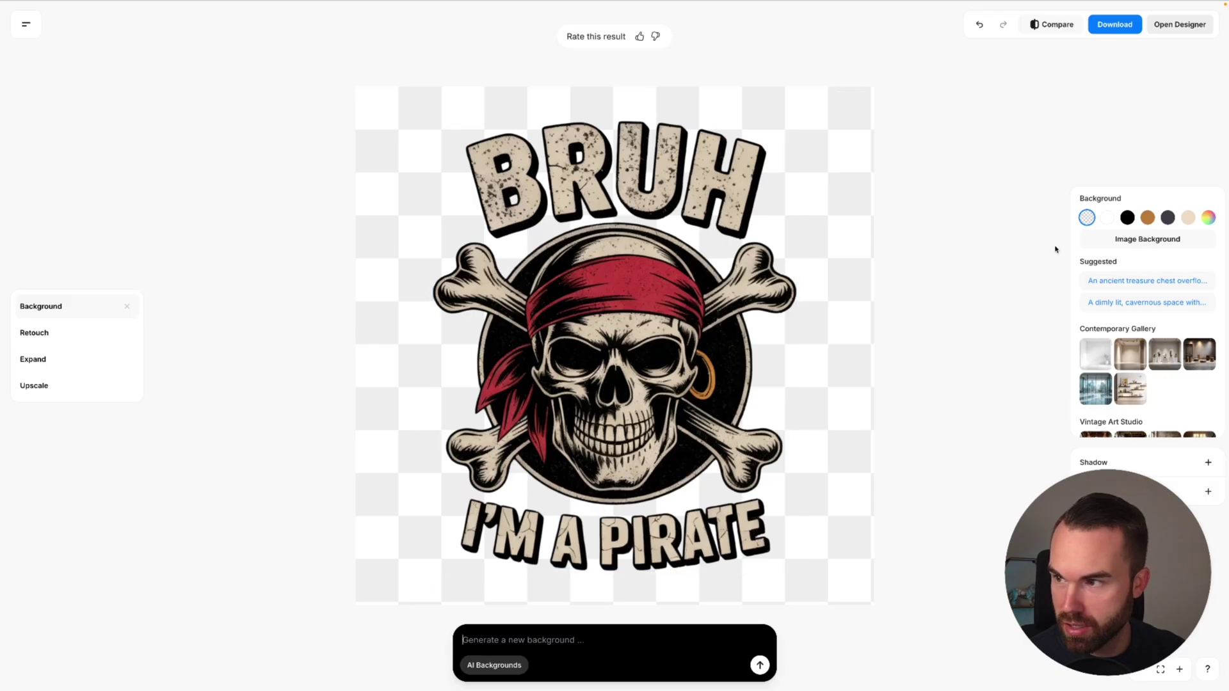
{"action": "left_click", "coordinate": [1210, 218]}
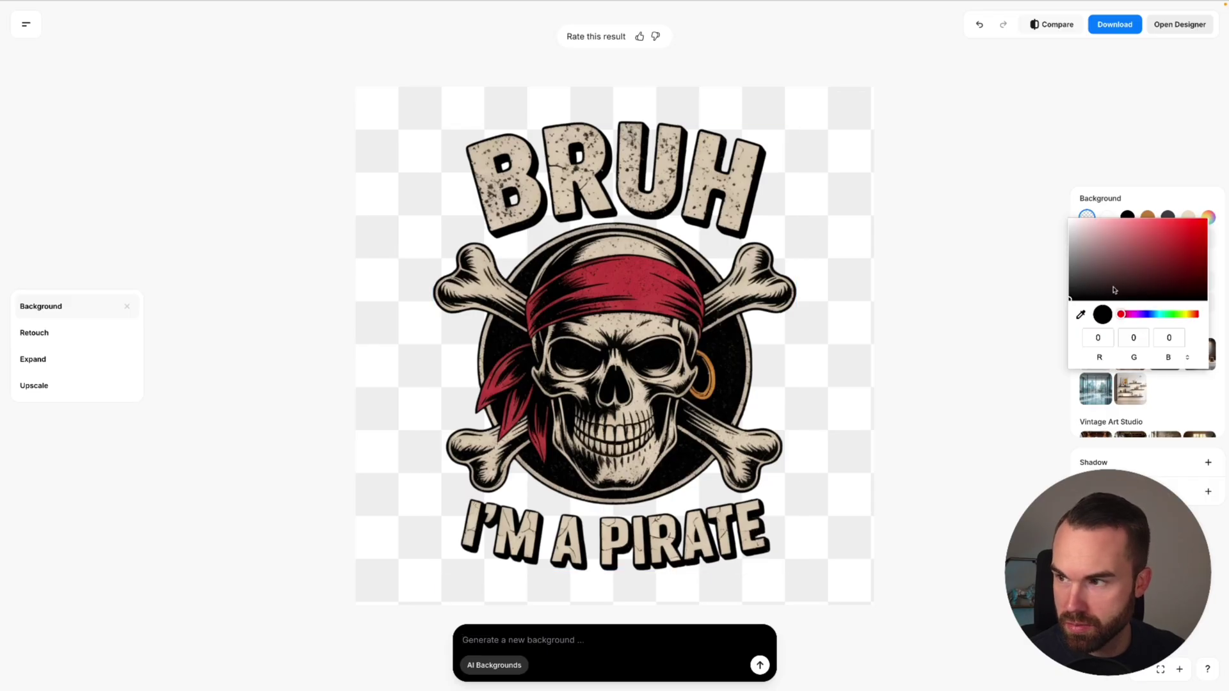
{"action": "left_click_drag", "start_coordinate": [1119, 277], "coordinate": [1067, 304]}
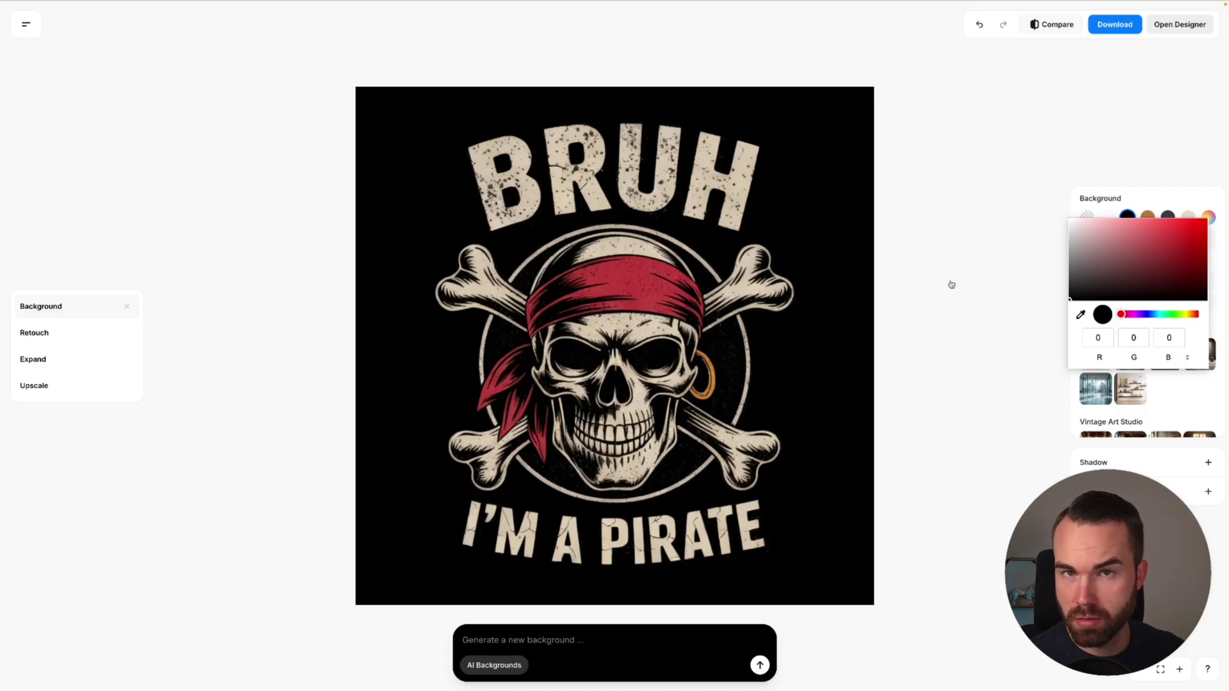
{"action": "left_click_drag", "start_coordinate": [1169, 262], "coordinate": [1125, 237]}
{"action": "left_click", "coordinate": [1042, 212]}
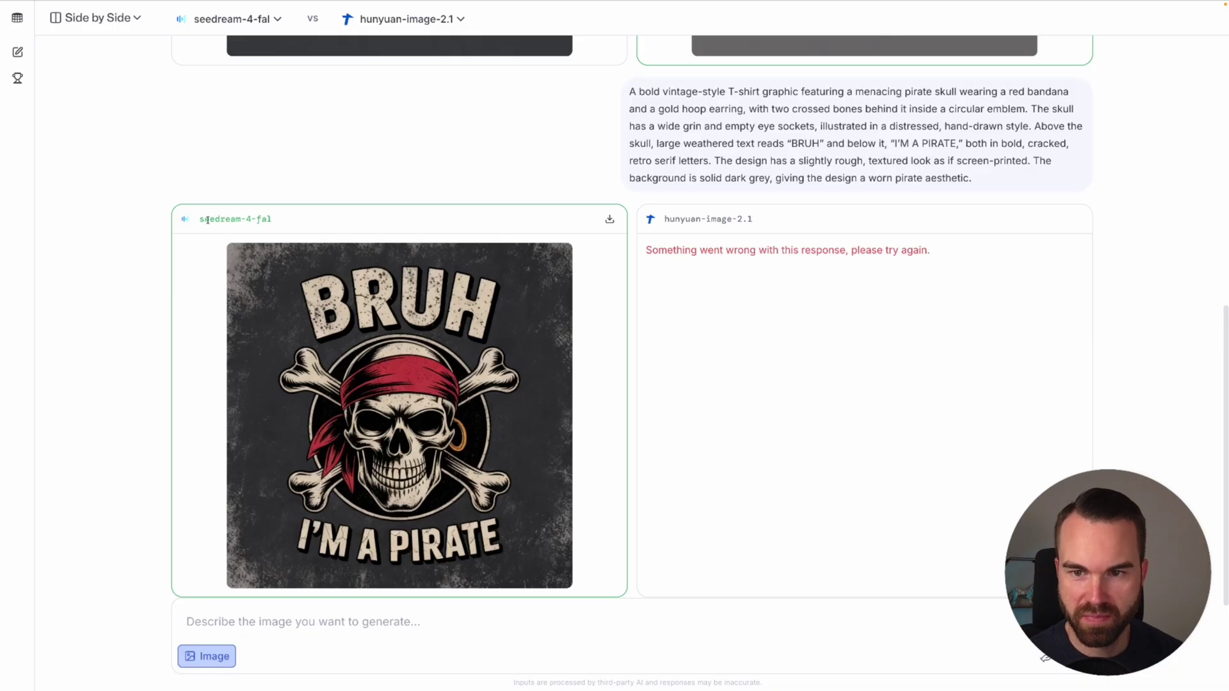
Copy the earlier pirate design prompt and paste it into the new prompt box.
{"action": "scroll", "coordinate": [639, 126], "scroll_direction": "down", "scroll_amount": 1}
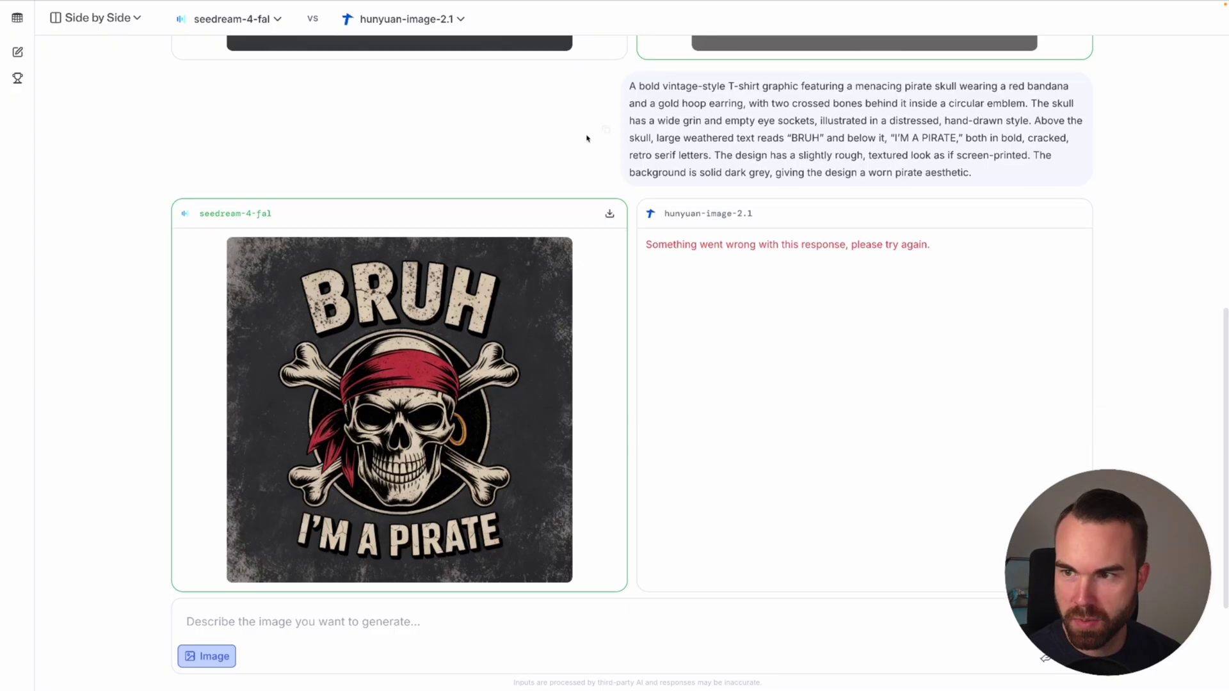
{"action": "left_click", "coordinate": [606, 129]}
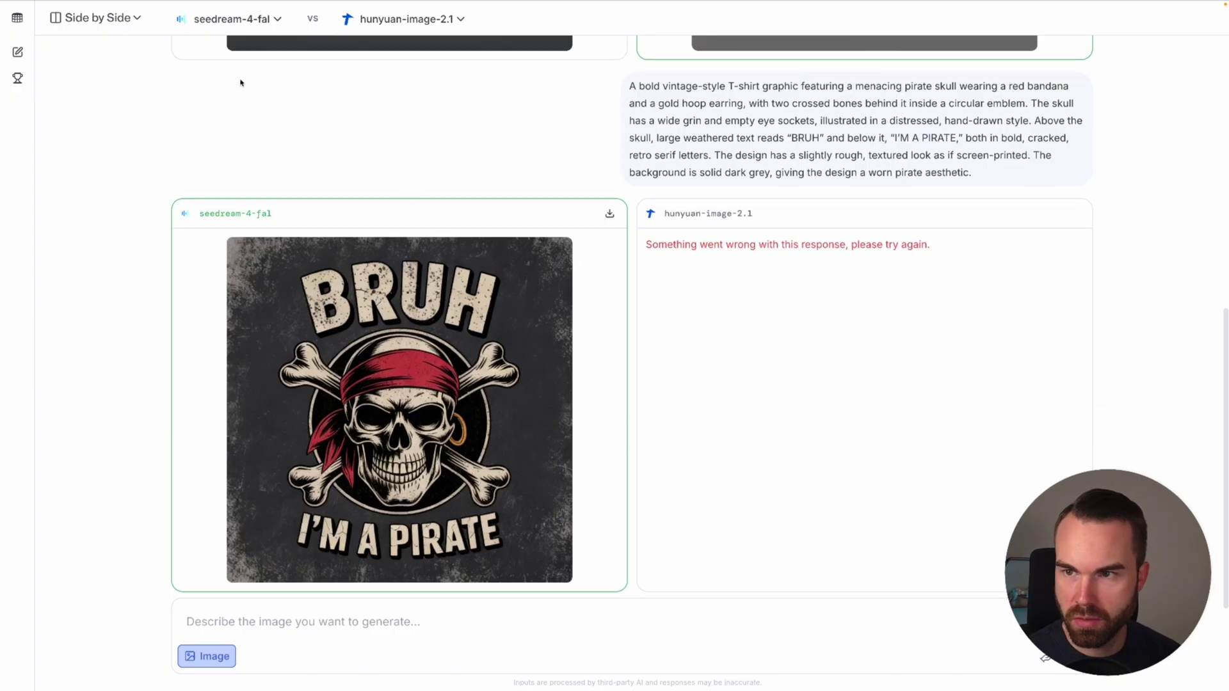
{"action": "left_click", "coordinate": [344, 617]}
{"action": "key", "text": "ctrl+v"}
Set the left model to imagen-4.0-generate-preview-06-06 and the right model to photon.
{"action": "left_click", "coordinate": [217, 19]}
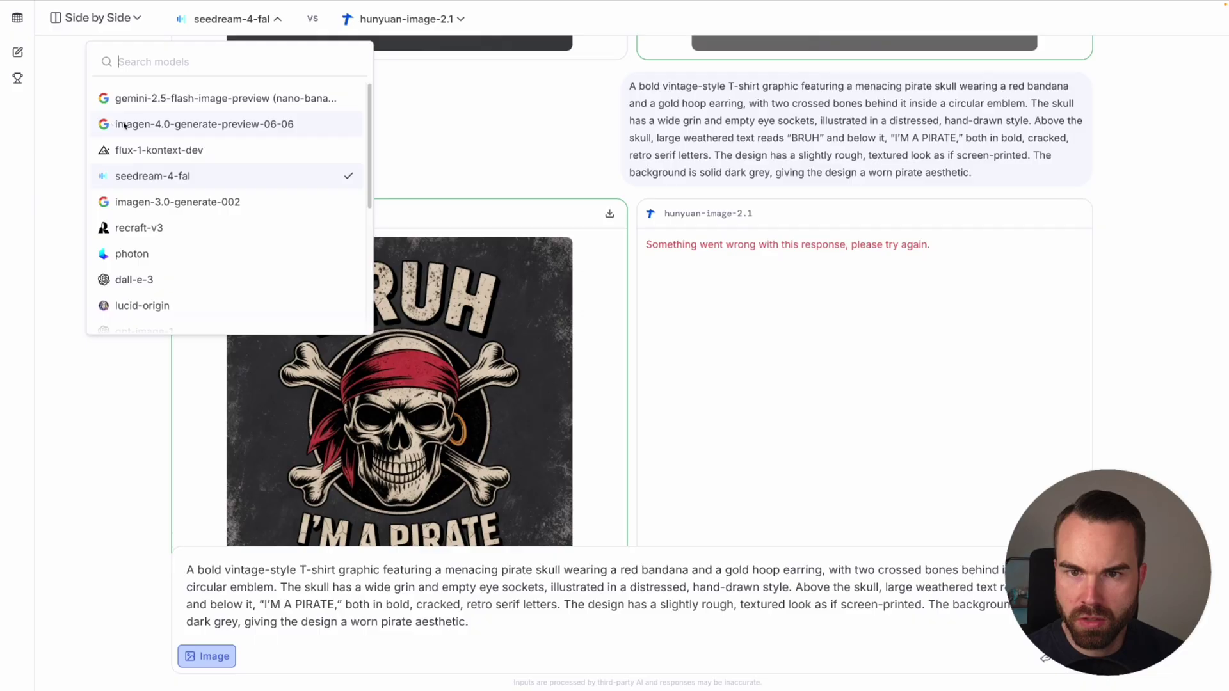
{"action": "left_click", "coordinate": [190, 124]}
{"action": "left_click", "coordinate": [490, 18]}
{"action": "scroll", "coordinate": [503, 197], "scroll_direction": "up", "scroll_amount": 4}
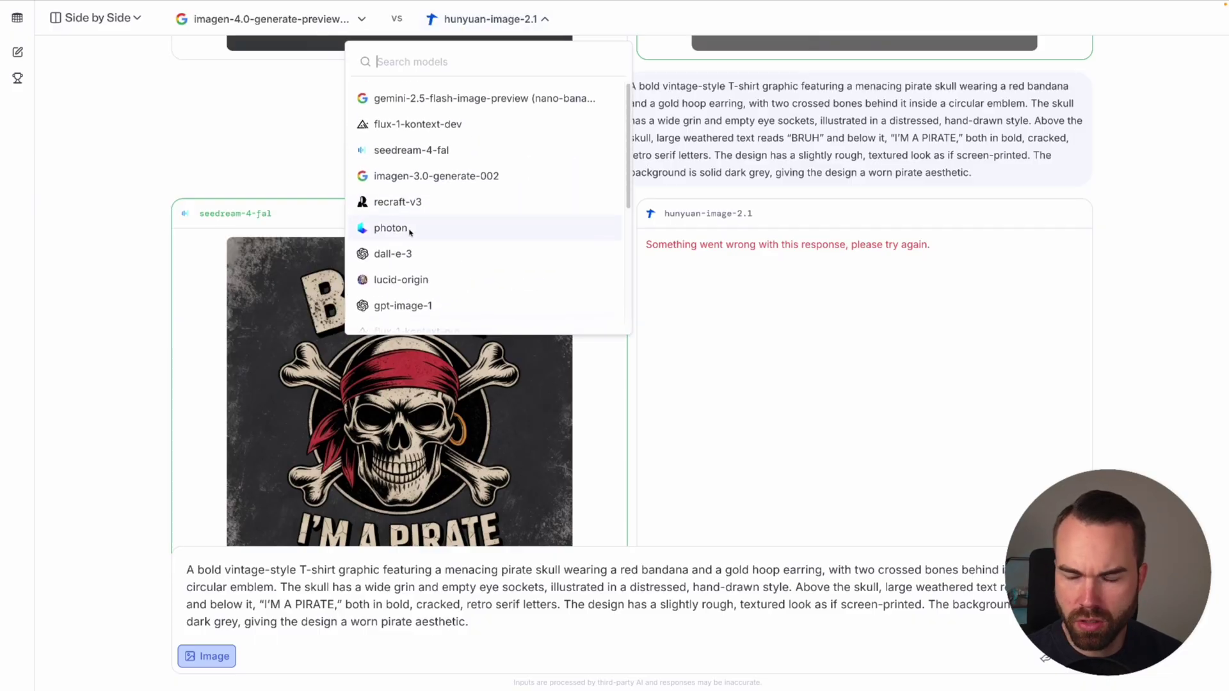
{"action": "left_click", "coordinate": [402, 233]}
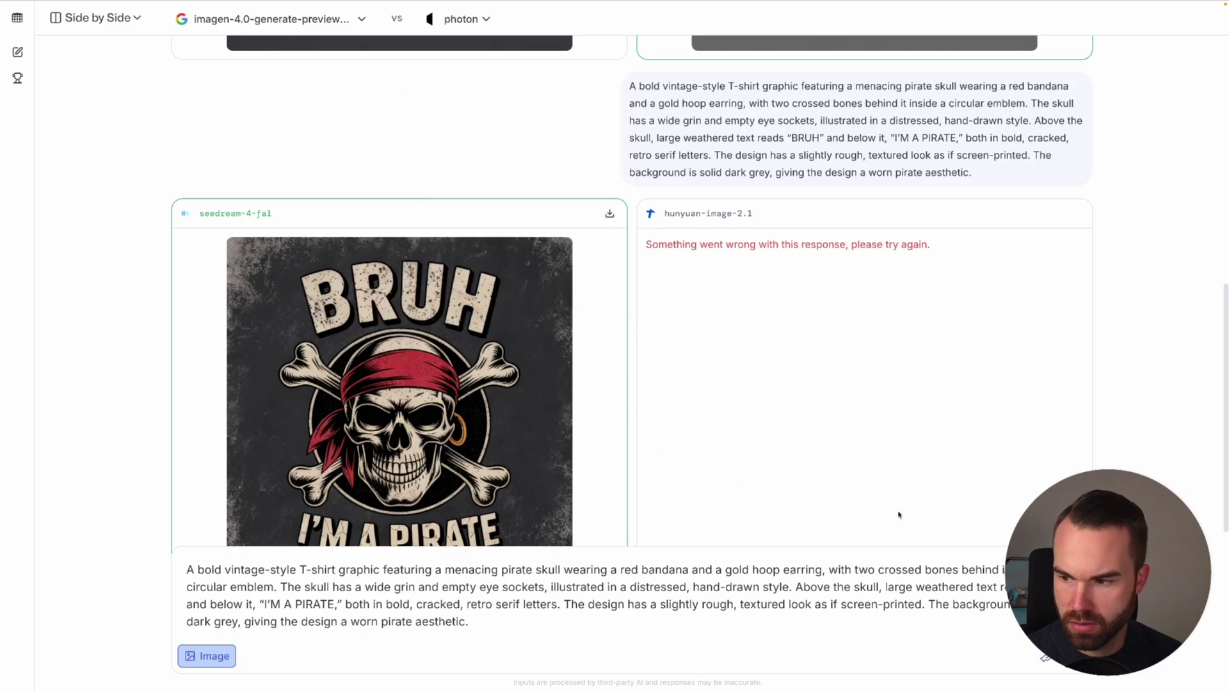
Generate both pirate designs and vote imagen-4.0-generate-preview-06-06's image as better.
{"action": "key", "text": "Return"}
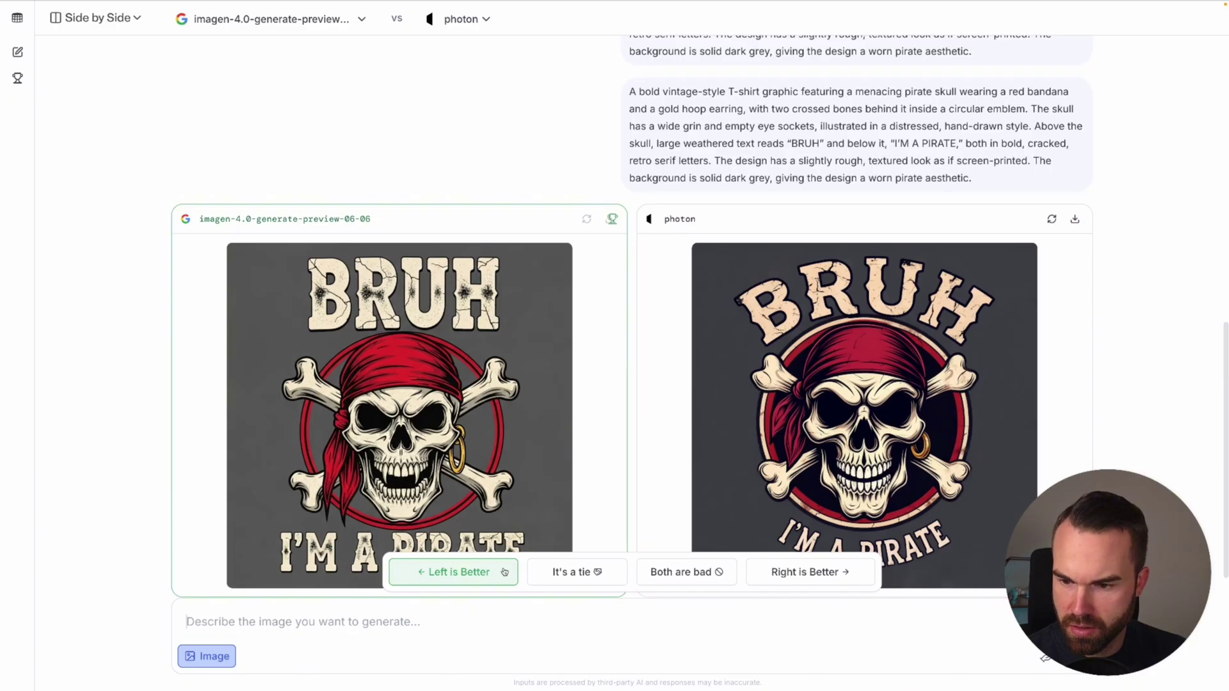
{"action": "left_click", "coordinate": [447, 575]}
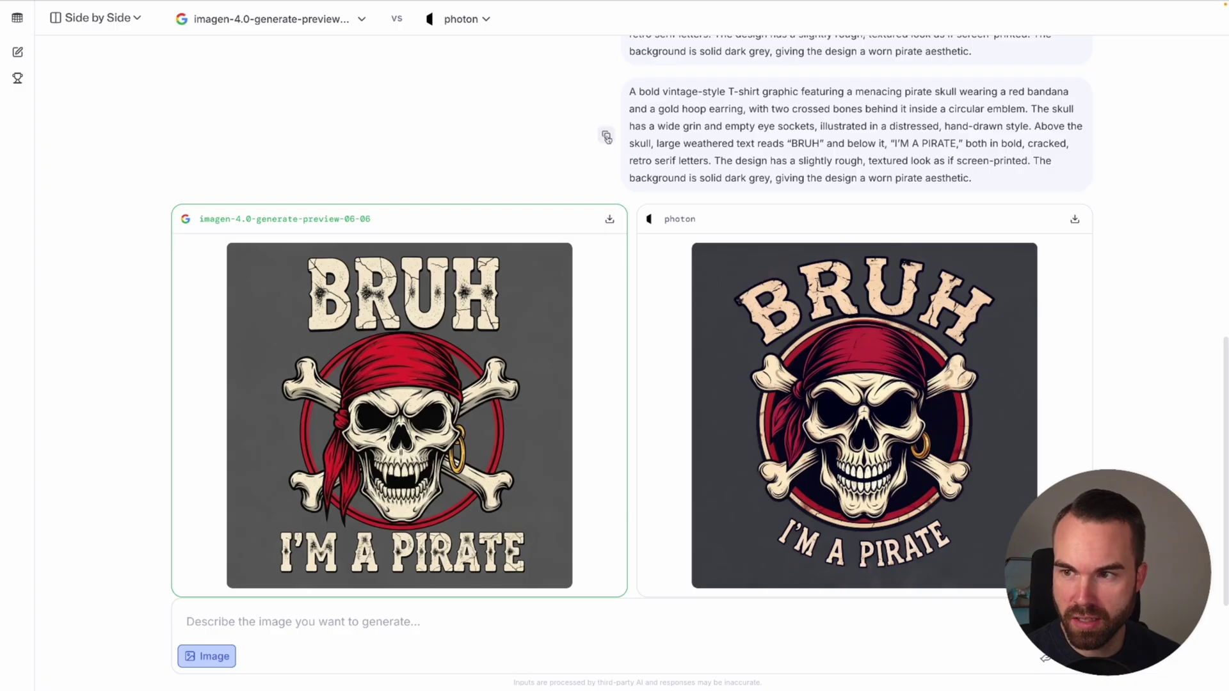
Switch to Direct Chat, paste the pirate prompt, and send it to lucid-origin.
{"action": "left_click", "coordinate": [115, 19]}
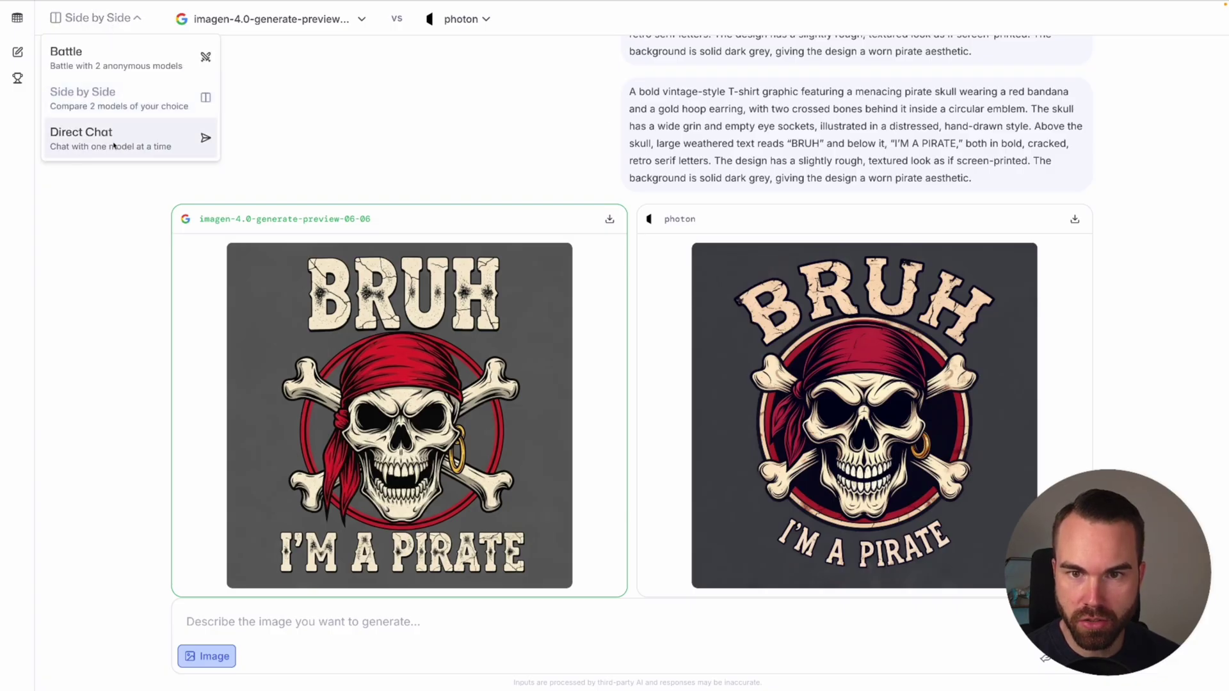
{"action": "left_click", "coordinate": [151, 141]}
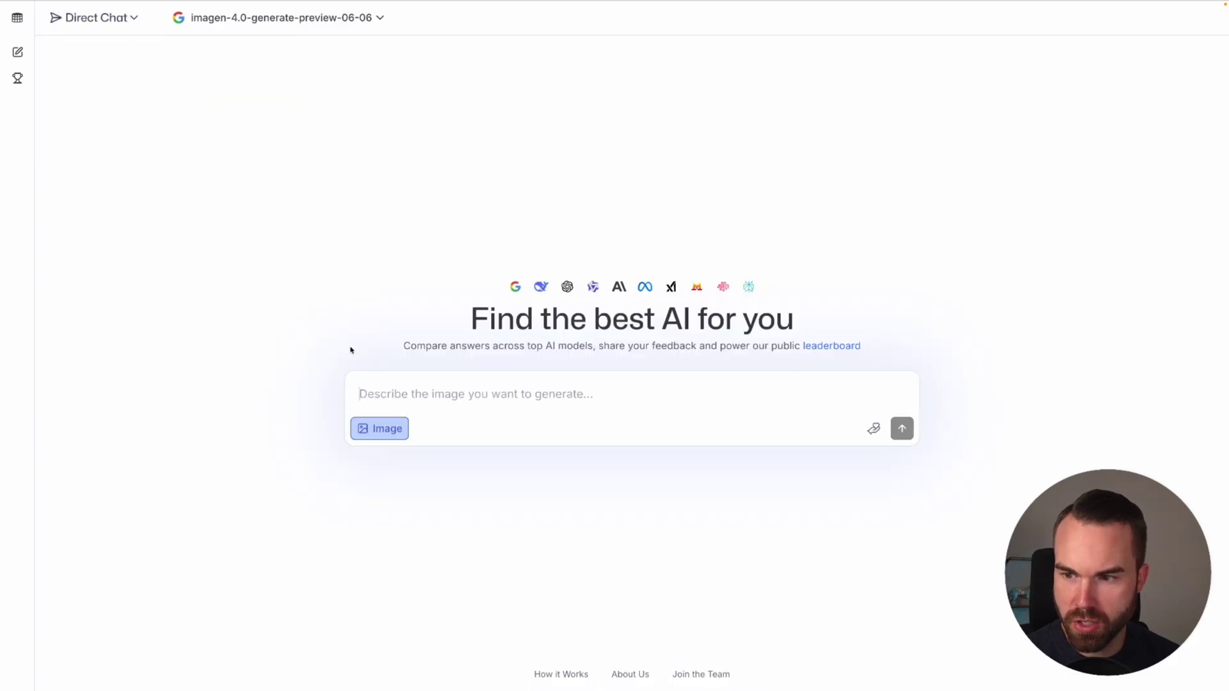
{"action": "key", "text": "ctrl+v"}
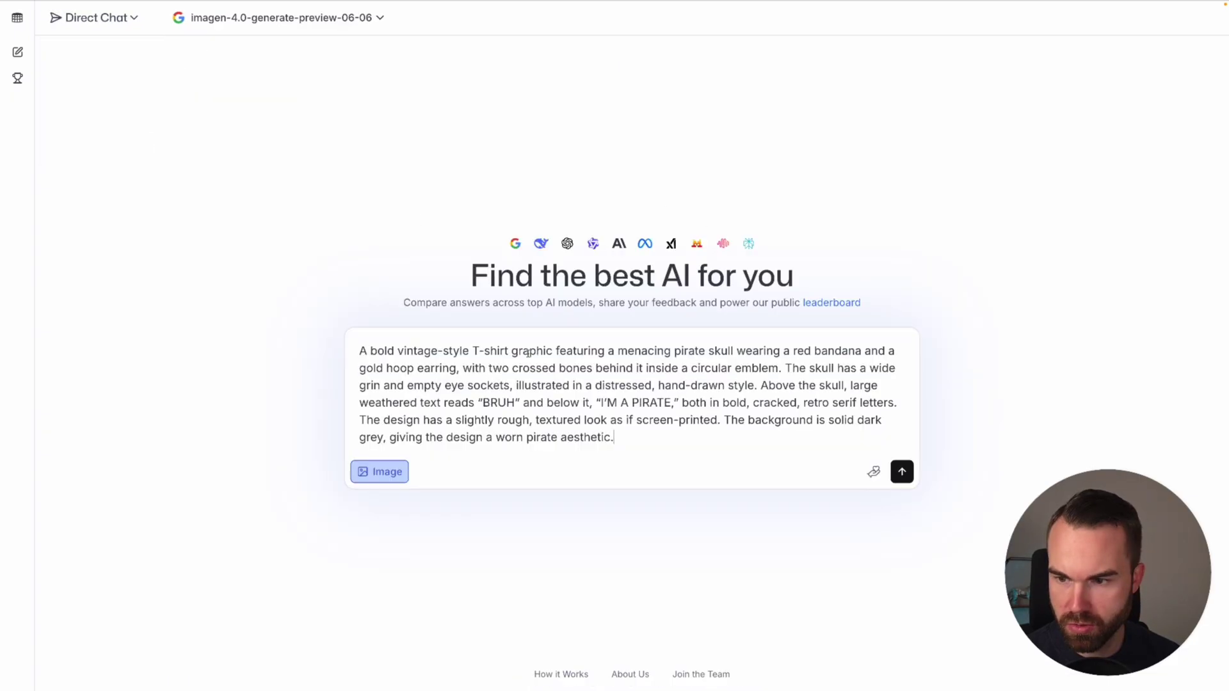
{"action": "left_click", "coordinate": [285, 18]}
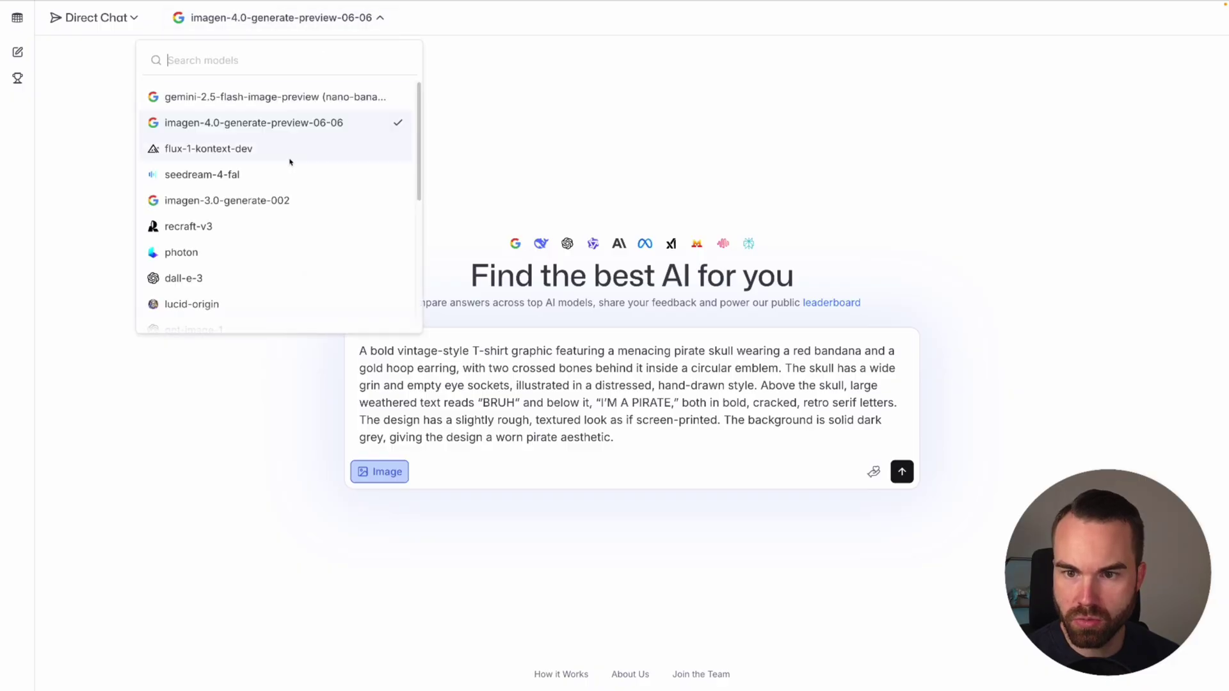
{"action": "scroll", "coordinate": [289, 165], "scroll_direction": "down", "scroll_amount": 3}
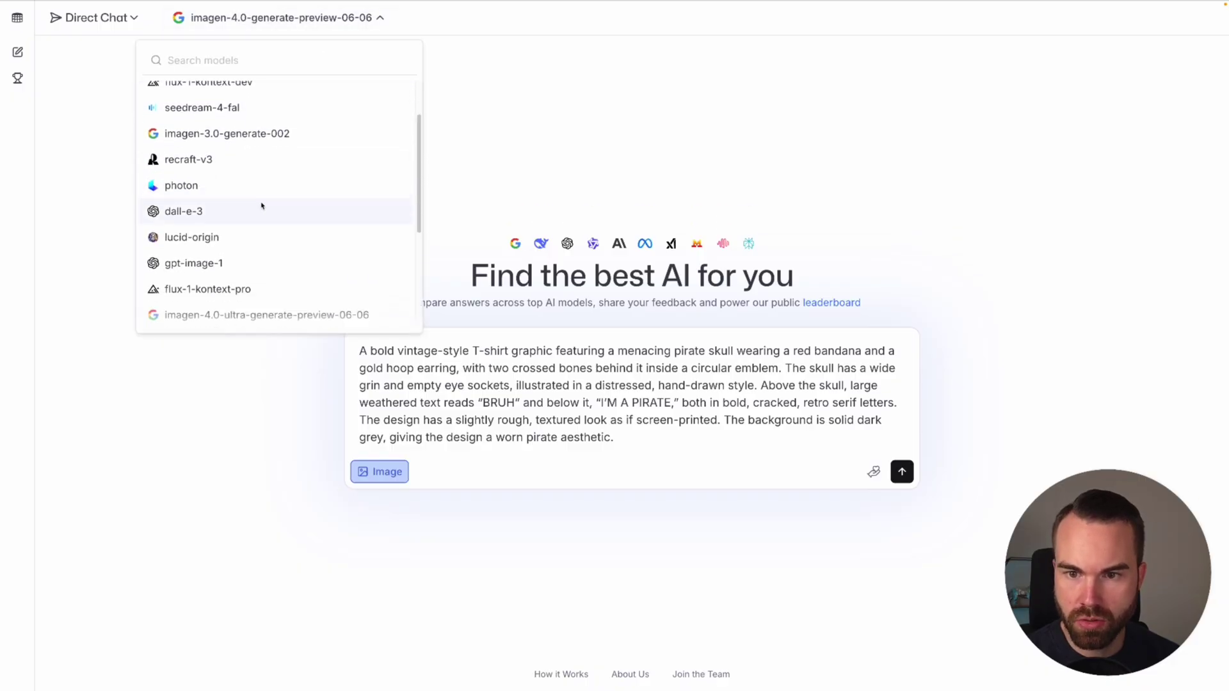
{"action": "left_click", "coordinate": [215, 228]}
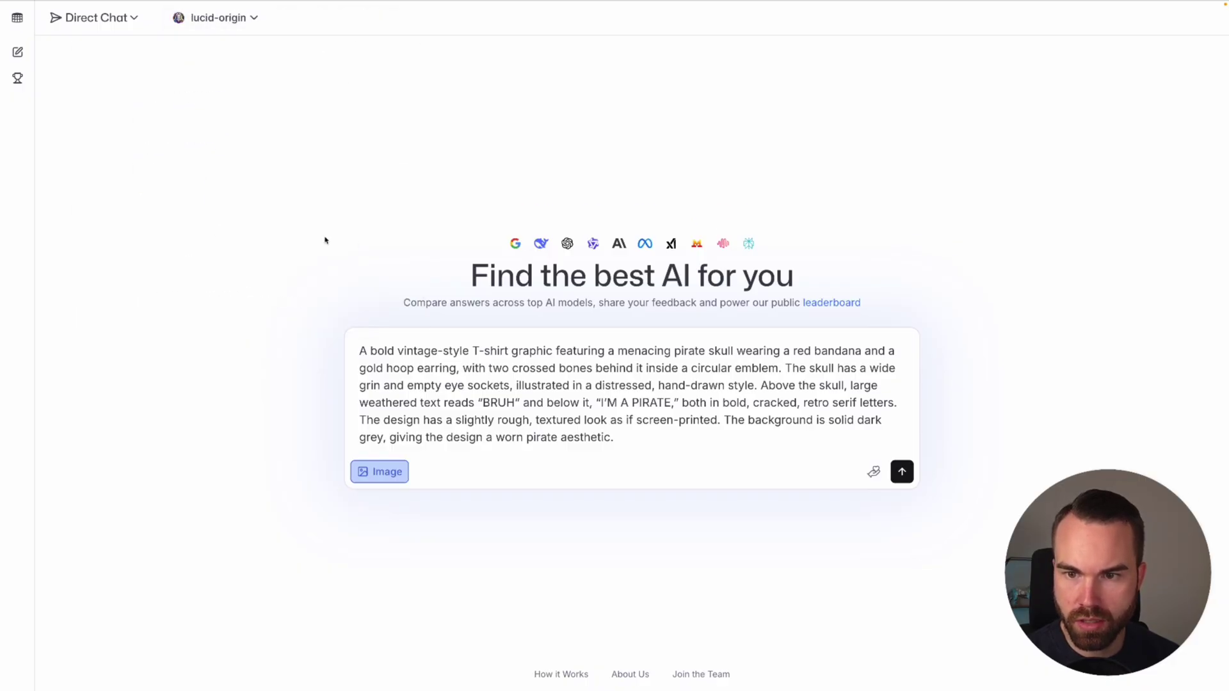
{"action": "left_click", "coordinate": [902, 471]}
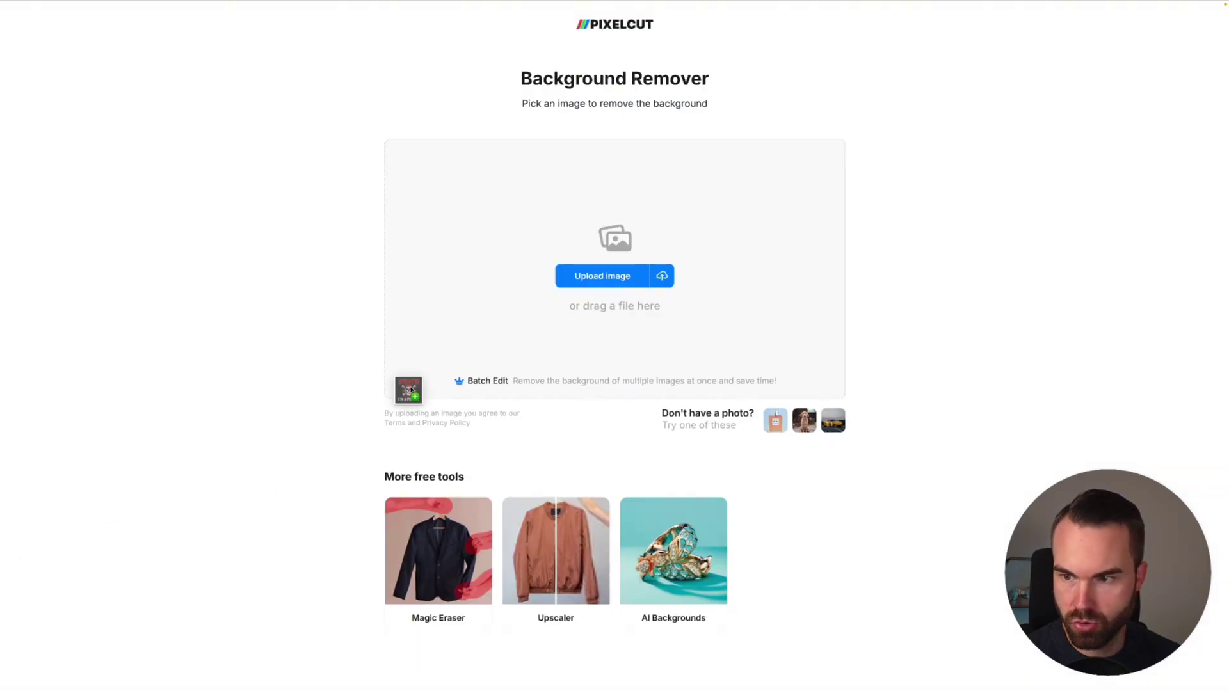
Upload the lucid-origin pirate design to Background Remover and set a solid black background.
{"action": "left_click_drag", "start_coordinate": [409, 363], "coordinate": [489, 250]}
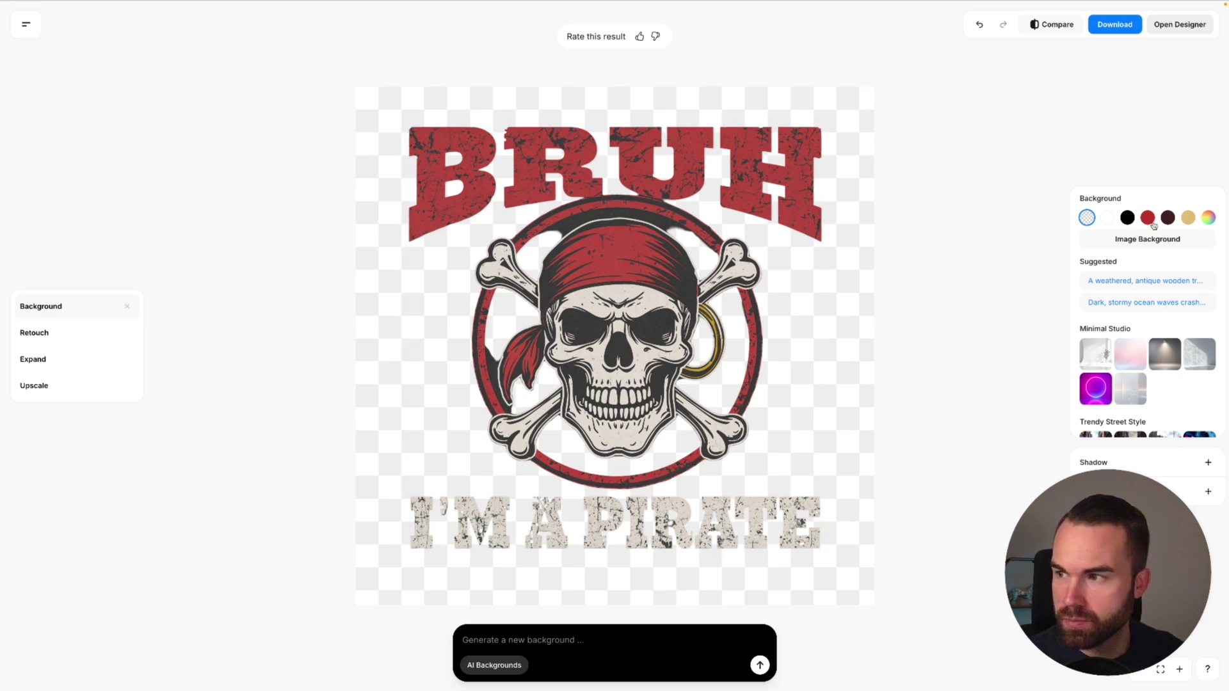
{"action": "left_click", "coordinate": [1127, 219]}
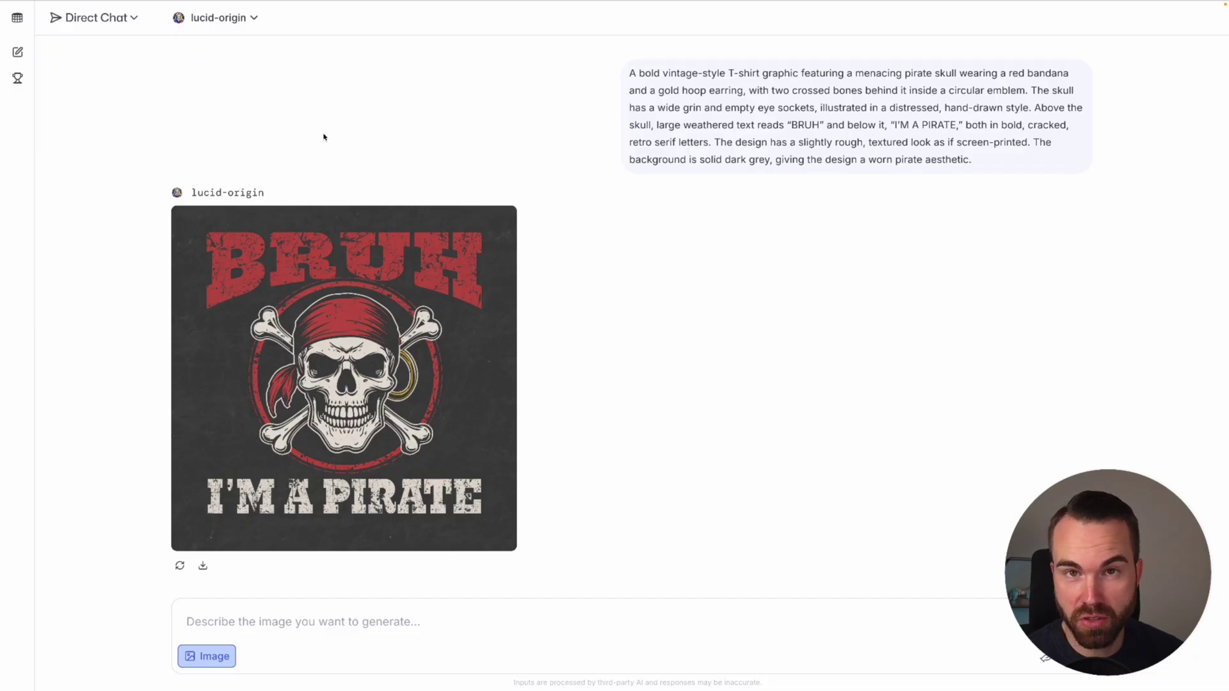
Switch back to Side by Side mode with gemini-2.5-flash-image-preview as the first model.
{"action": "left_click", "coordinate": [96, 17]}
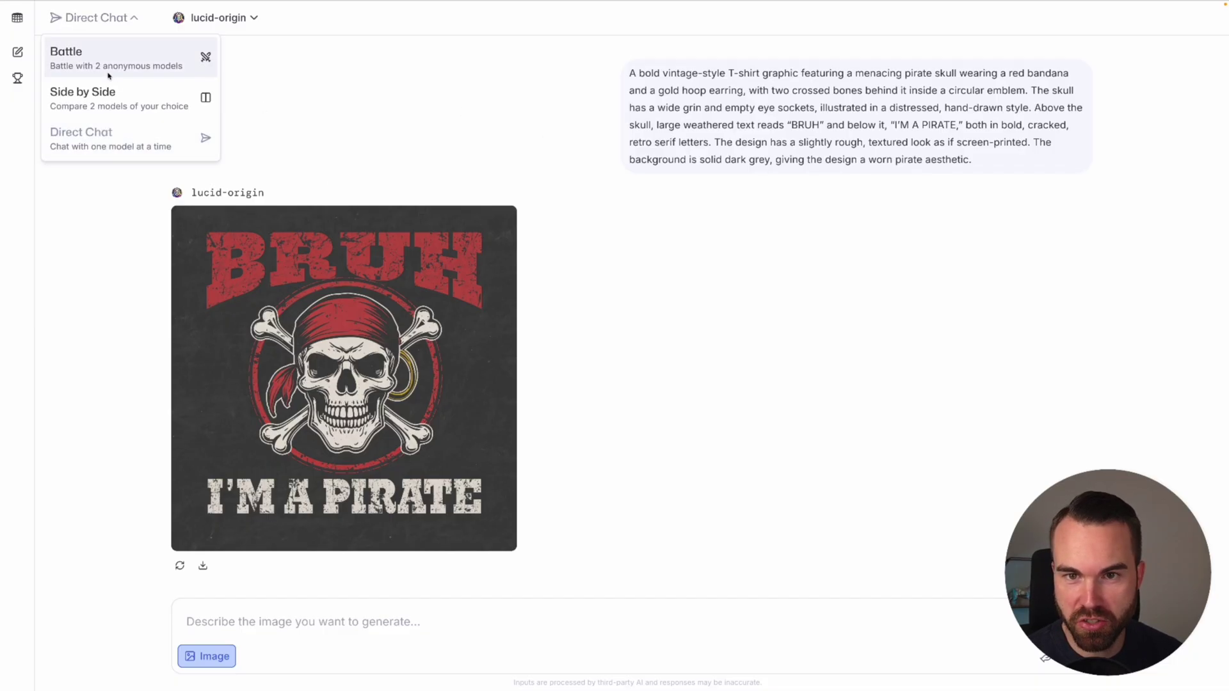
{"action": "left_click", "coordinate": [107, 100]}
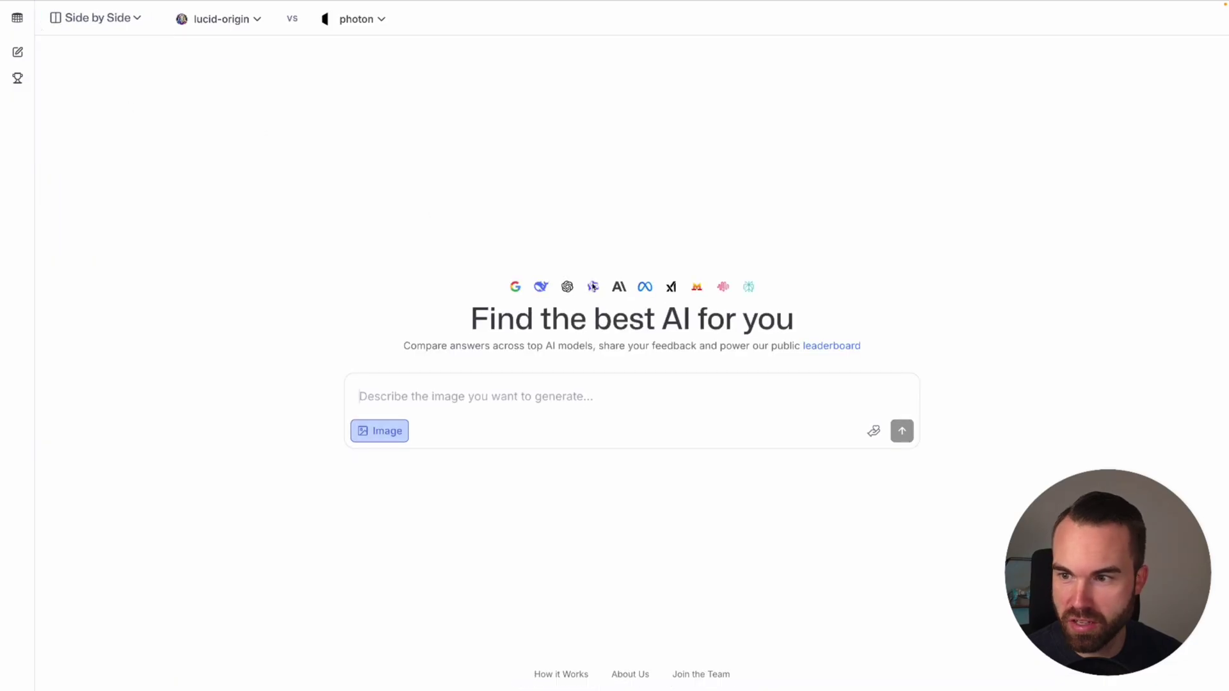
{"action": "left_click", "coordinate": [217, 19]}
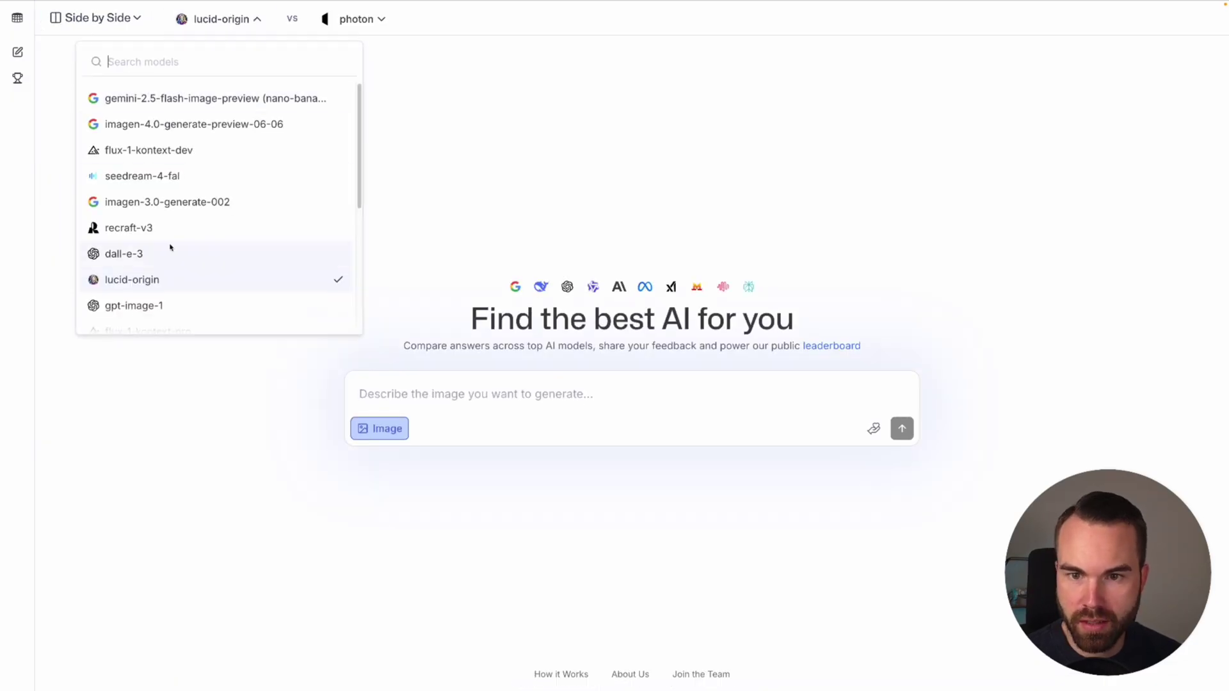
{"action": "scroll", "coordinate": [179, 246], "scroll_direction": "down", "scroll_amount": 1}
{"action": "scroll", "coordinate": [180, 247], "scroll_direction": "up", "scroll_amount": 1}
{"action": "scroll", "coordinate": [214, 219], "scroll_direction": "down", "scroll_amount": 1}
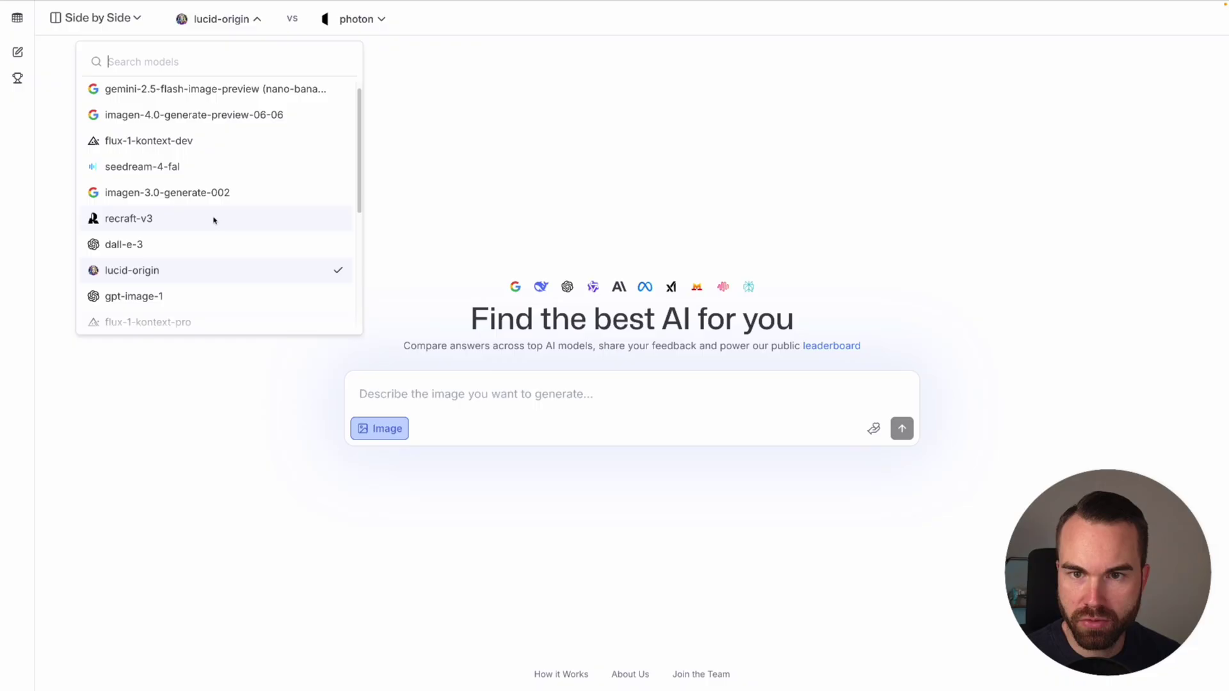
{"action": "scroll", "coordinate": [214, 212], "scroll_direction": "up", "scroll_amount": 1}
{"action": "left_click", "coordinate": [205, 98]}
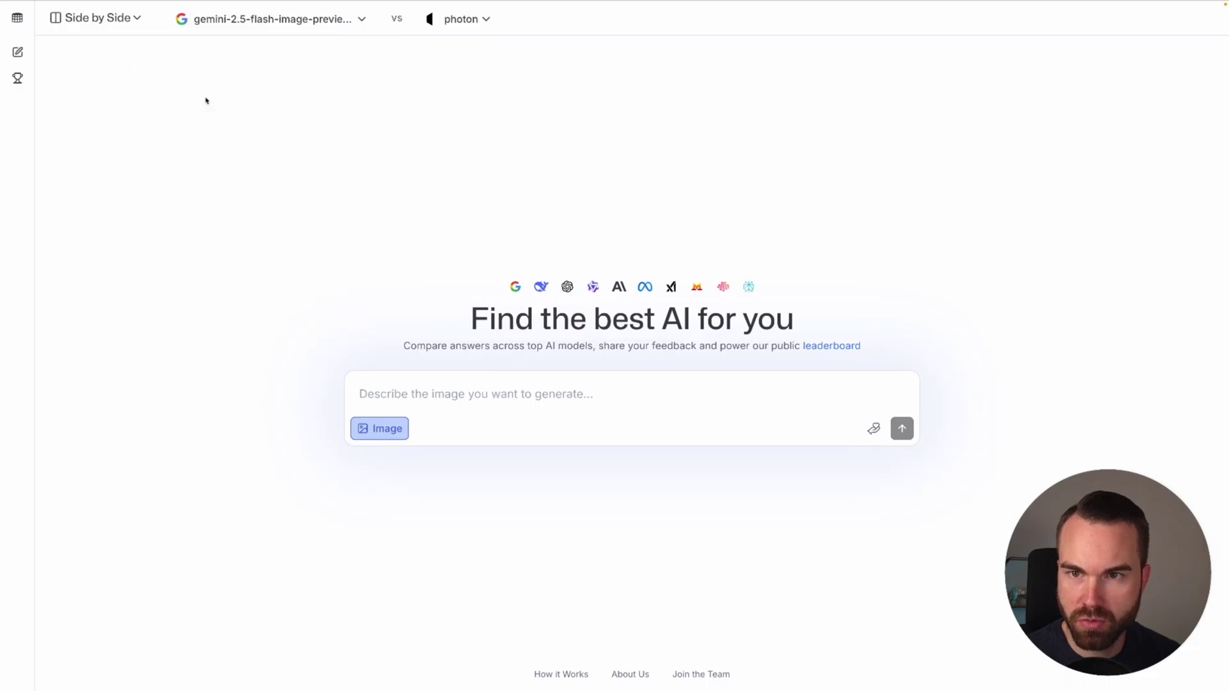
Choose ideogram-v3-quality as the second model and paste in the pirate T-shirt prompt.
{"action": "left_click", "coordinate": [460, 20]}
{"action": "scroll", "coordinate": [425, 243], "scroll_direction": "down", "scroll_amount": 5}
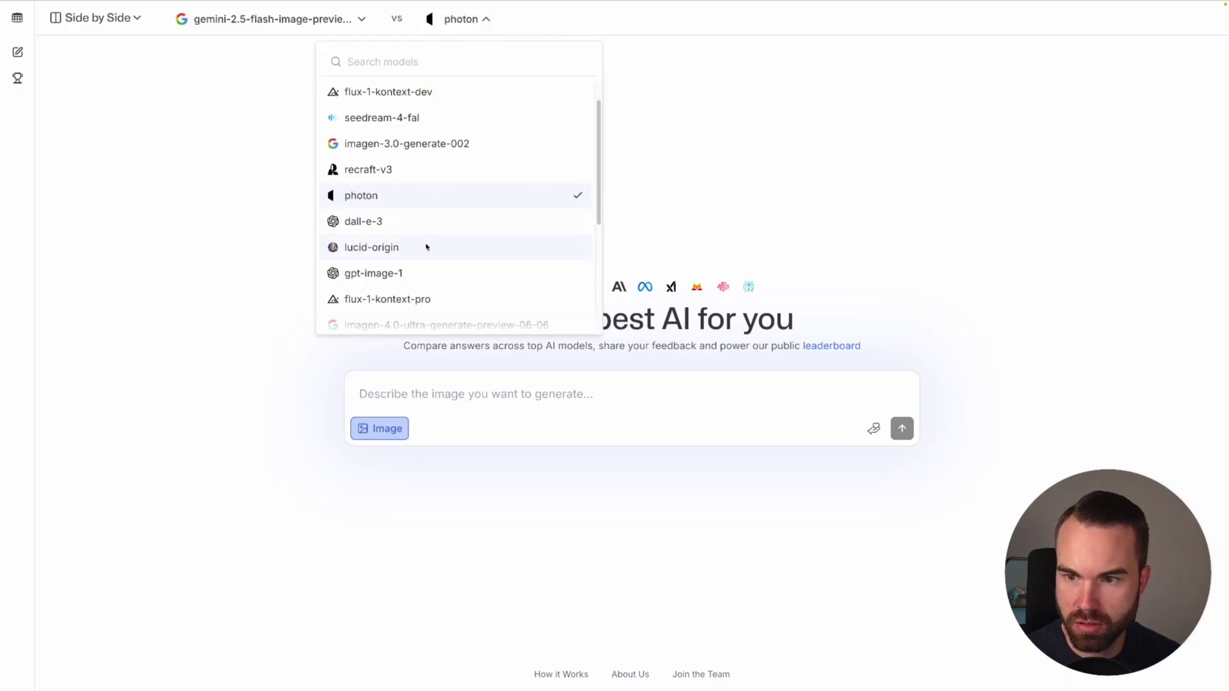
{"action": "scroll", "coordinate": [419, 249], "scroll_direction": "down", "scroll_amount": 1}
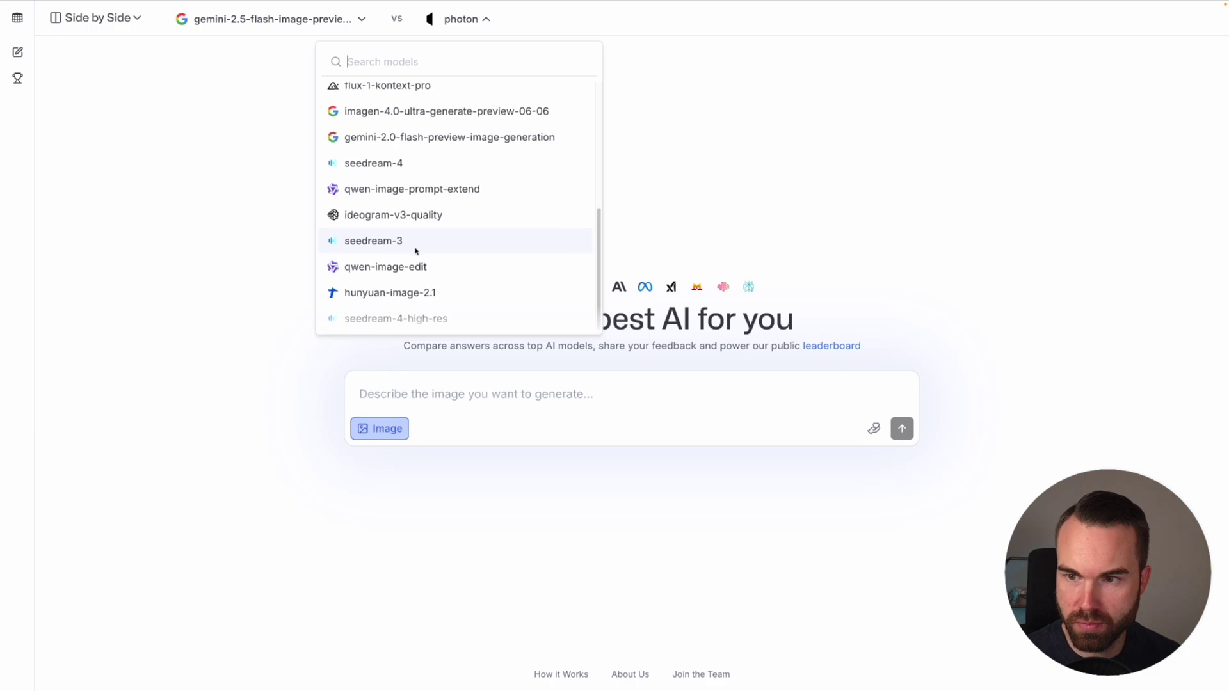
{"action": "left_click", "coordinate": [387, 216]}
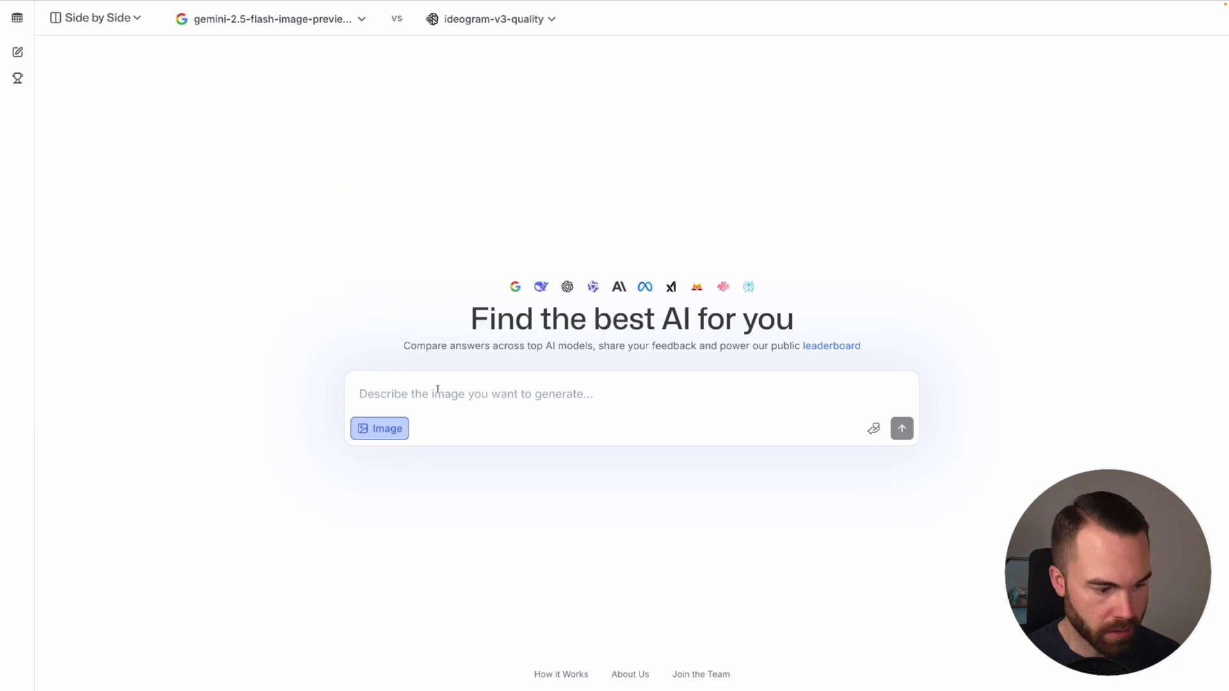
{"action": "left_click", "coordinate": [435, 392]}
{"action": "type", "text": "A bold vintage-style T-shirt graphic featuring a menacing pirate skull wearing a red bandana and a gold hoop earring, with two crossed bones behind it inside a circular emblem. The skull has a wide grin and empty eye sockets, illustrated in a distressed, hand-drawn style. Above the skull, large weathered text reads \"BRUH\" and below it, \"I’M A PIRATE,\" both in bold, cracked, retro serif letters. The design has a slightly rough, textured look as if screen-printed. The background is solid dark grey, giving the design a worn pirate aesthetic."}
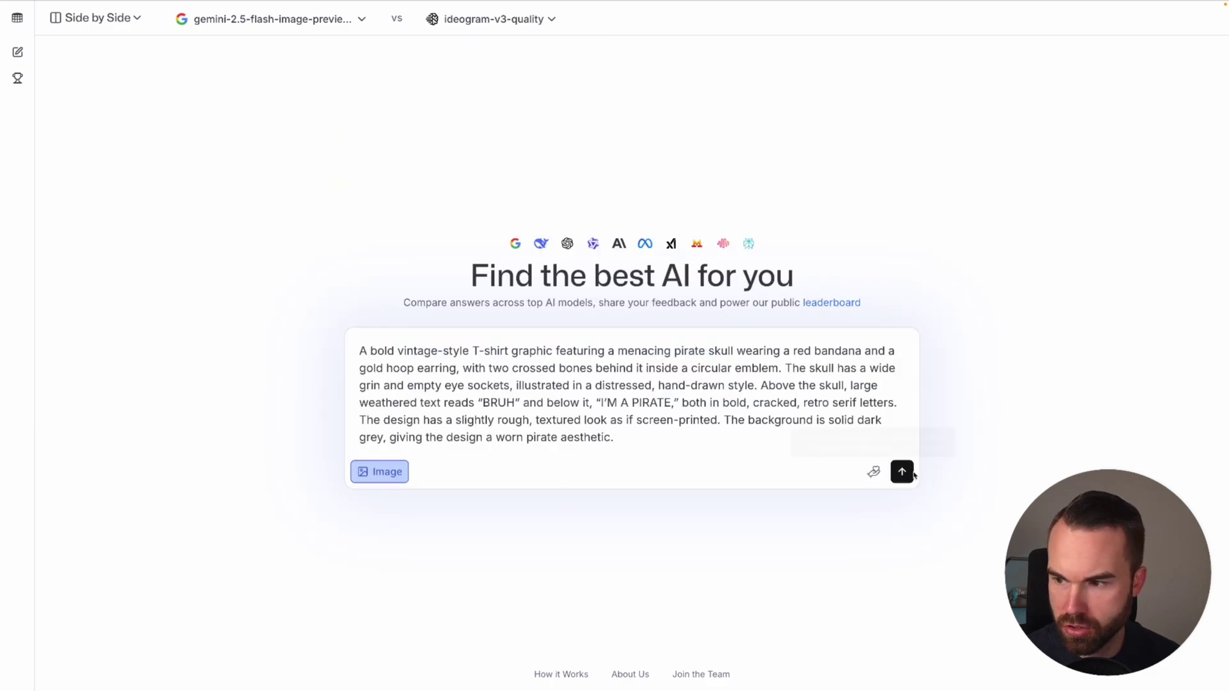
Generate the pirate designs from gemini-2.5 and ideogram-v3-quality, voting ideogram's image better.
{"action": "left_click", "coordinate": [902, 472]}
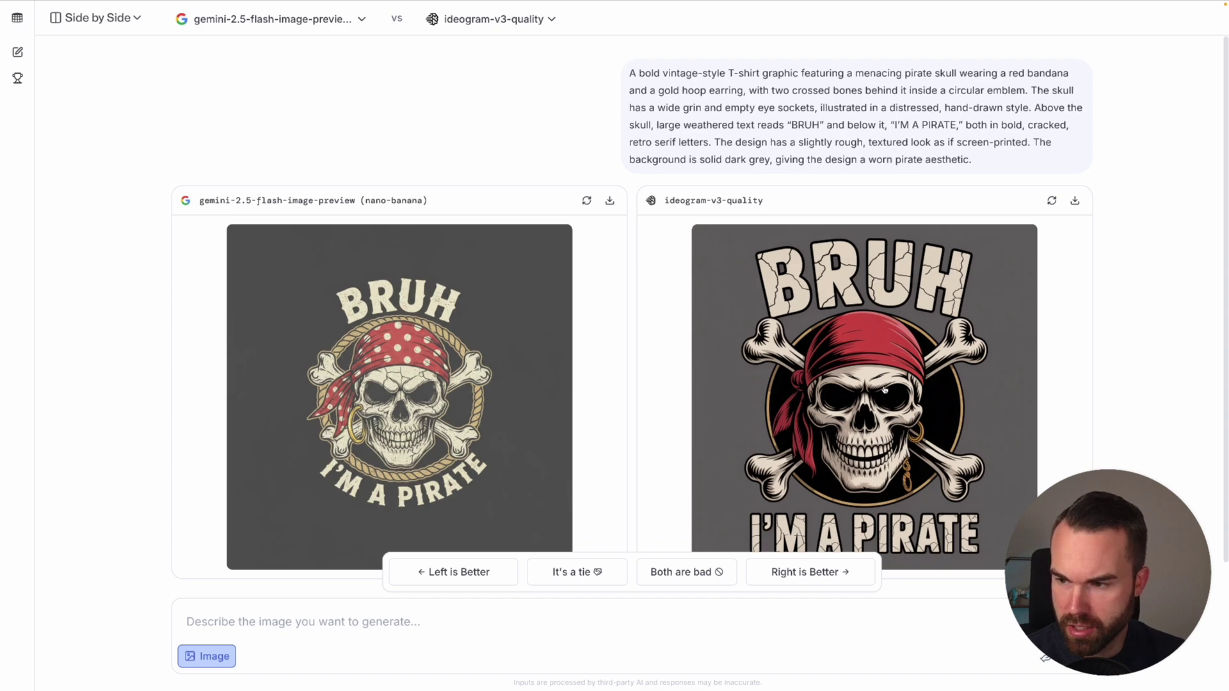
{"action": "left_click", "coordinate": [805, 571]}
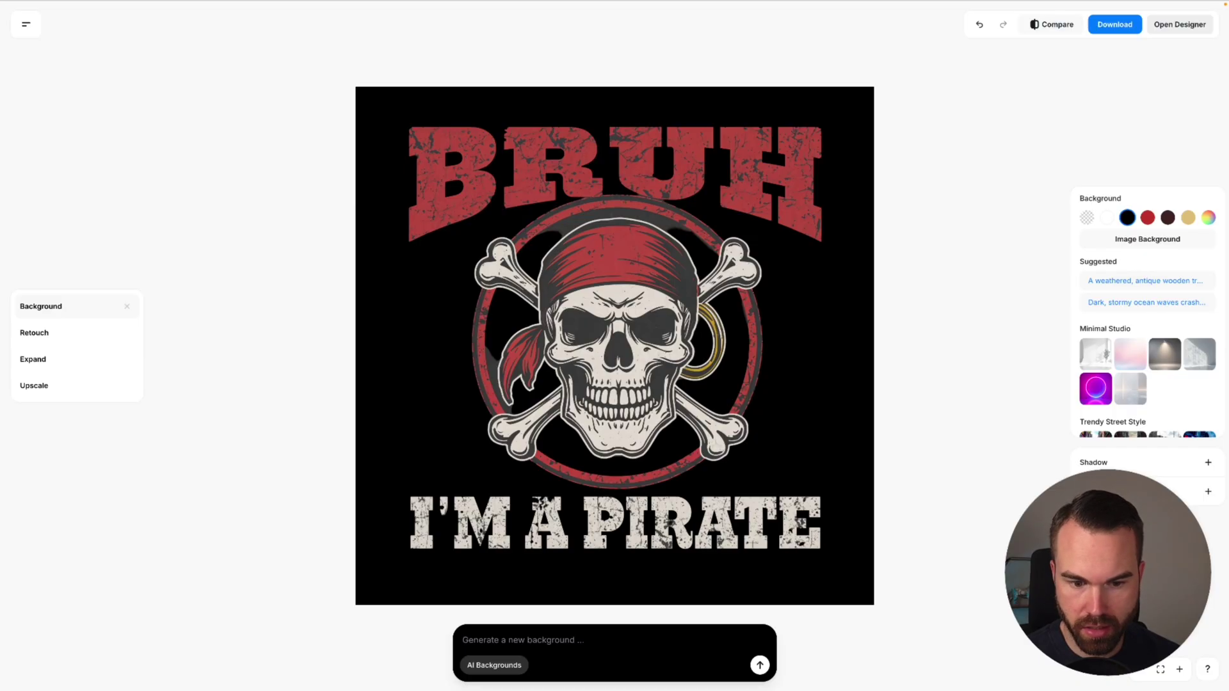
Replace Pixelcut's image with the Gemini pirate design and place the cut-out on black.
{"action": "left_click_drag", "start_coordinate": [0, 428], "coordinate": [633, 282]}
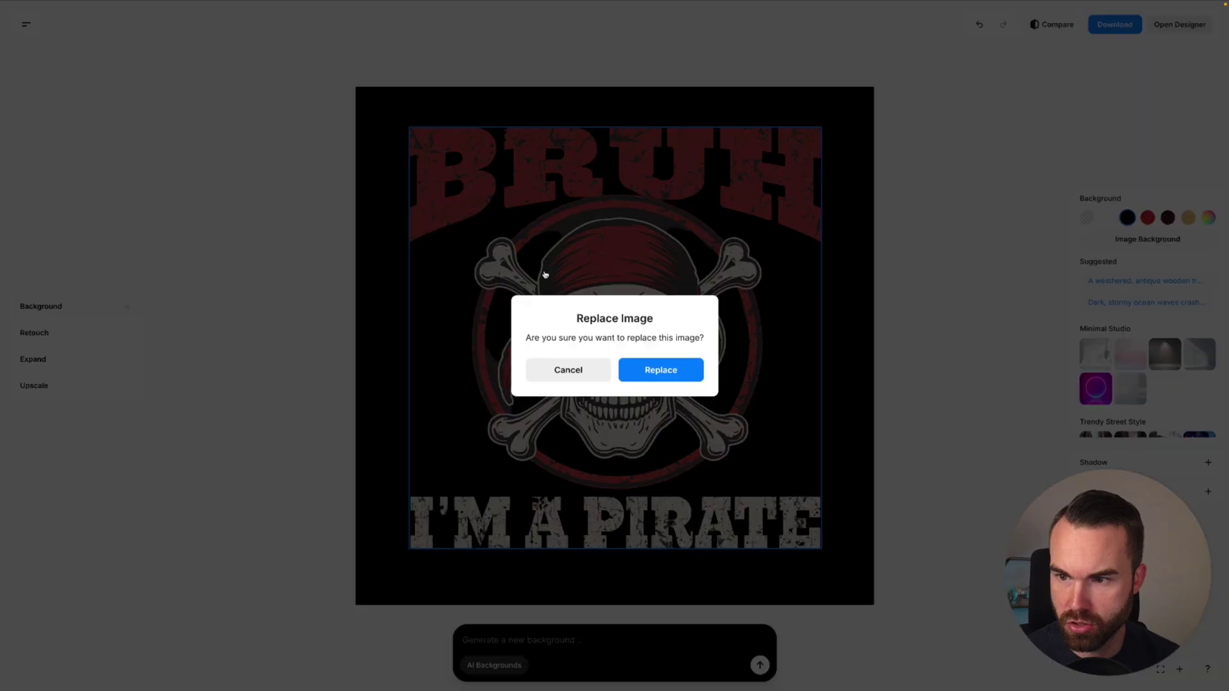
{"action": "left_click", "coordinate": [670, 372]}
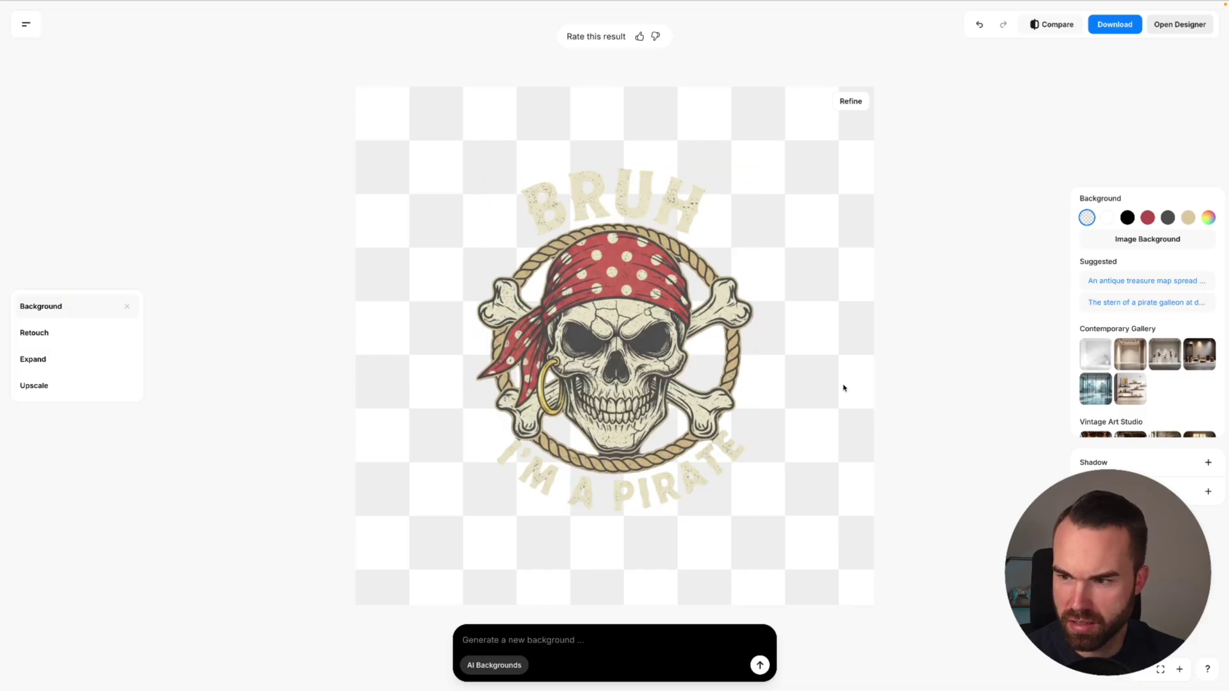
{"action": "left_click", "coordinate": [1128, 218]}
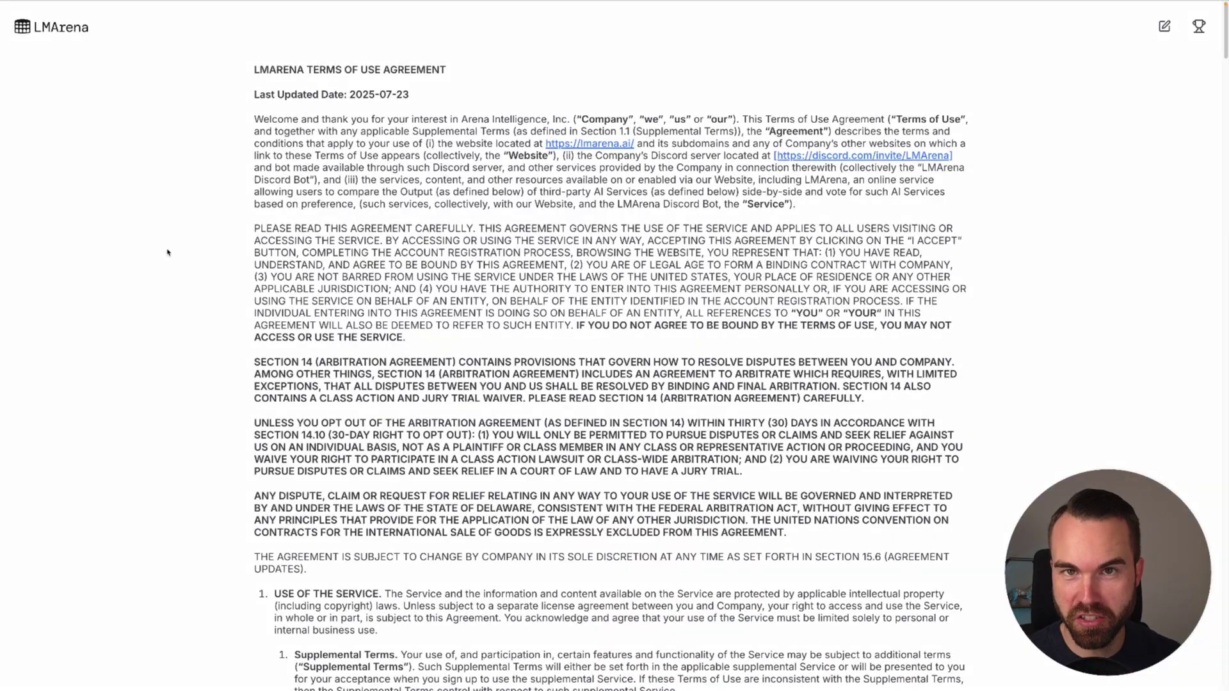
Scroll through the LMArena Terms of Use sections and select all of the agreement text.
{"action": "scroll", "coordinate": [168, 253], "scroll_direction": "down", "scroll_amount": 6}
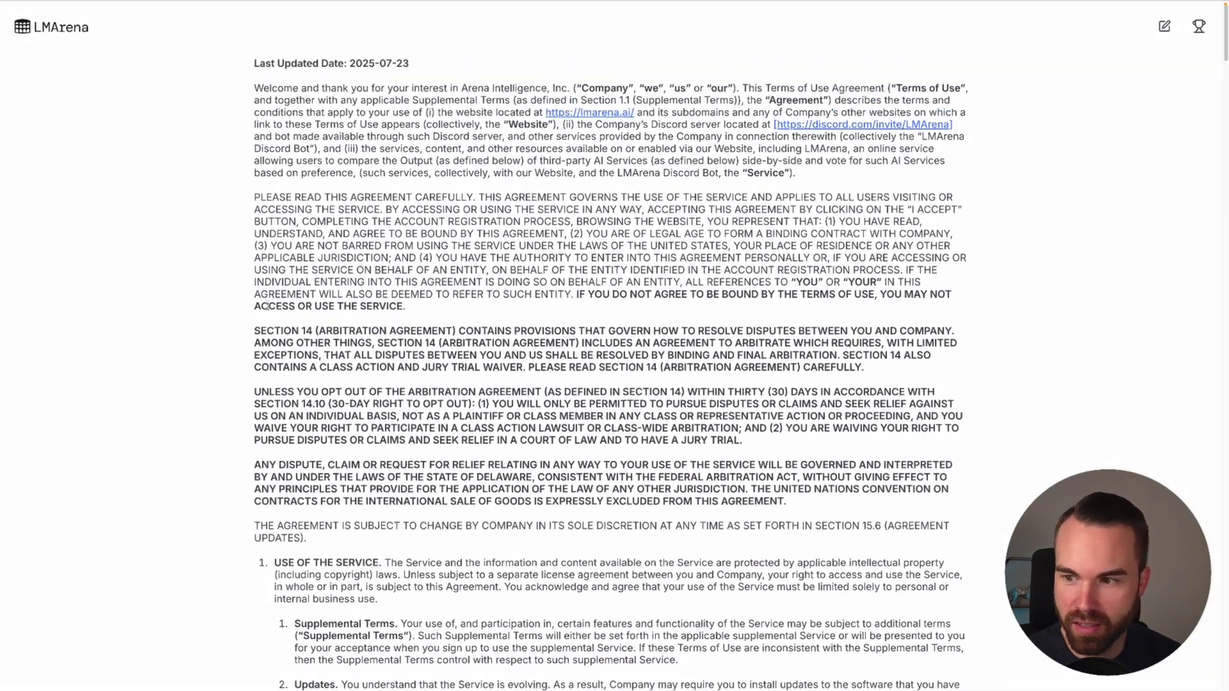
{"action": "scroll", "coordinate": [268, 311], "scroll_direction": "down", "scroll_amount": 20}
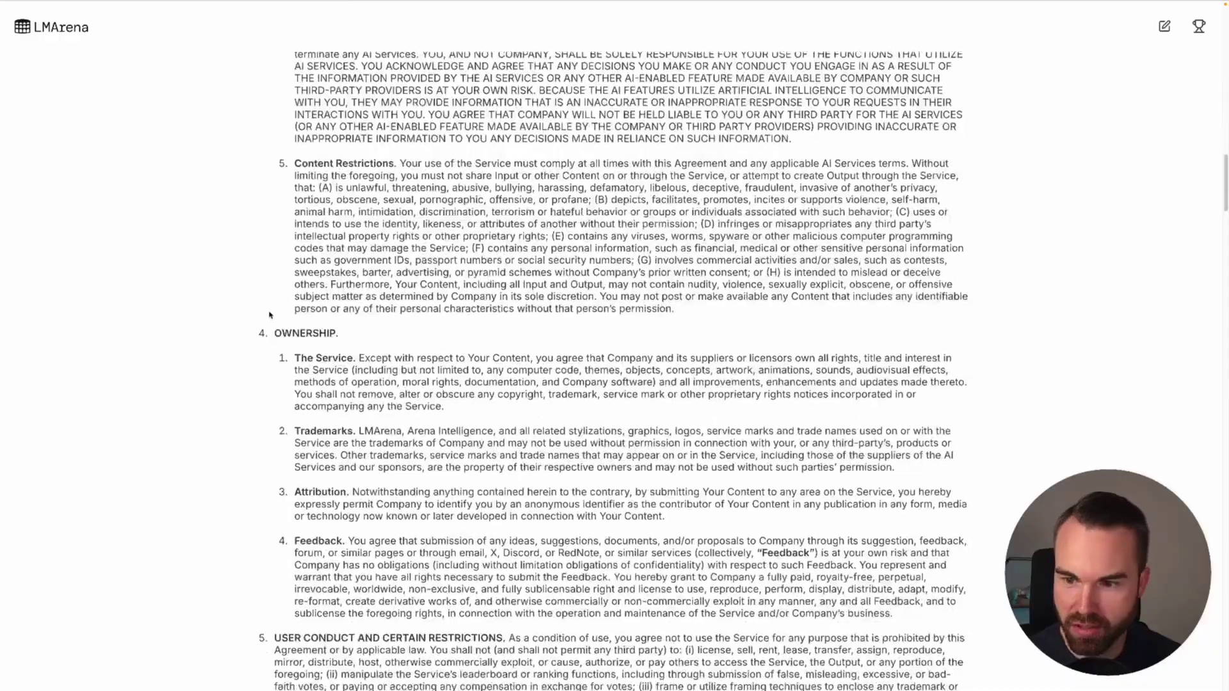
{"action": "scroll", "coordinate": [269, 314], "scroll_direction": "down", "scroll_amount": 20}
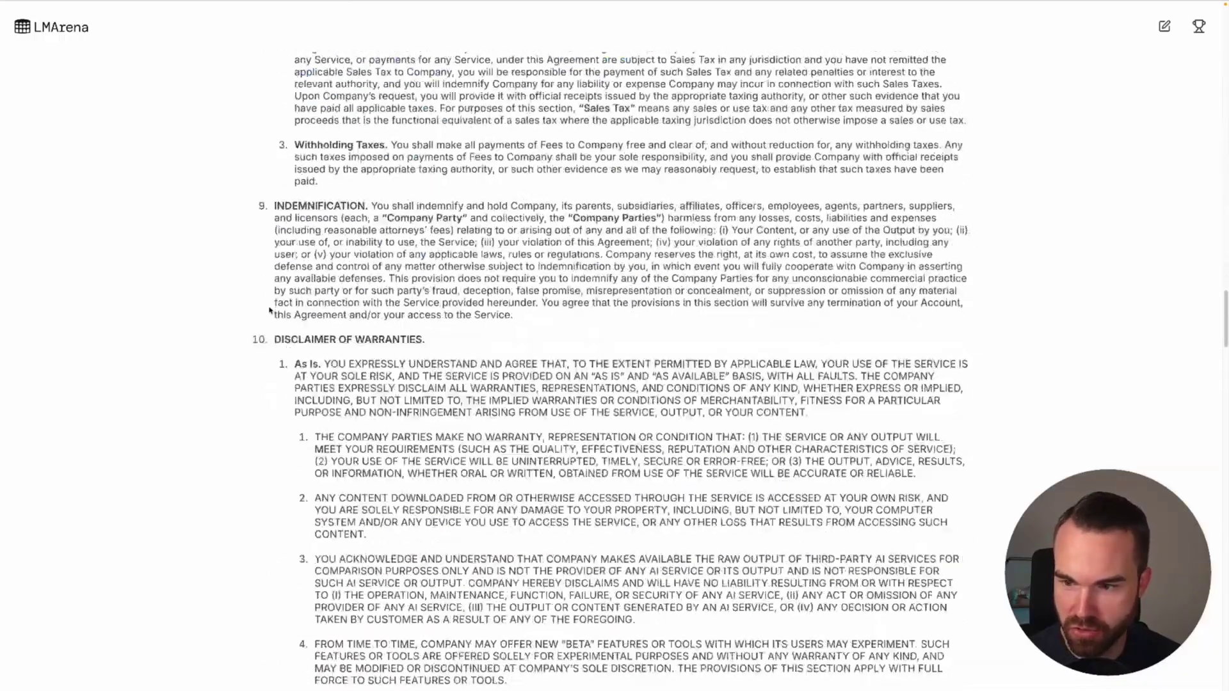
{"action": "scroll", "coordinate": [268, 311], "scroll_direction": "down", "scroll_amount": 7}
{"action": "scroll", "coordinate": [517, 282], "scroll_direction": "up", "scroll_amount": 9}
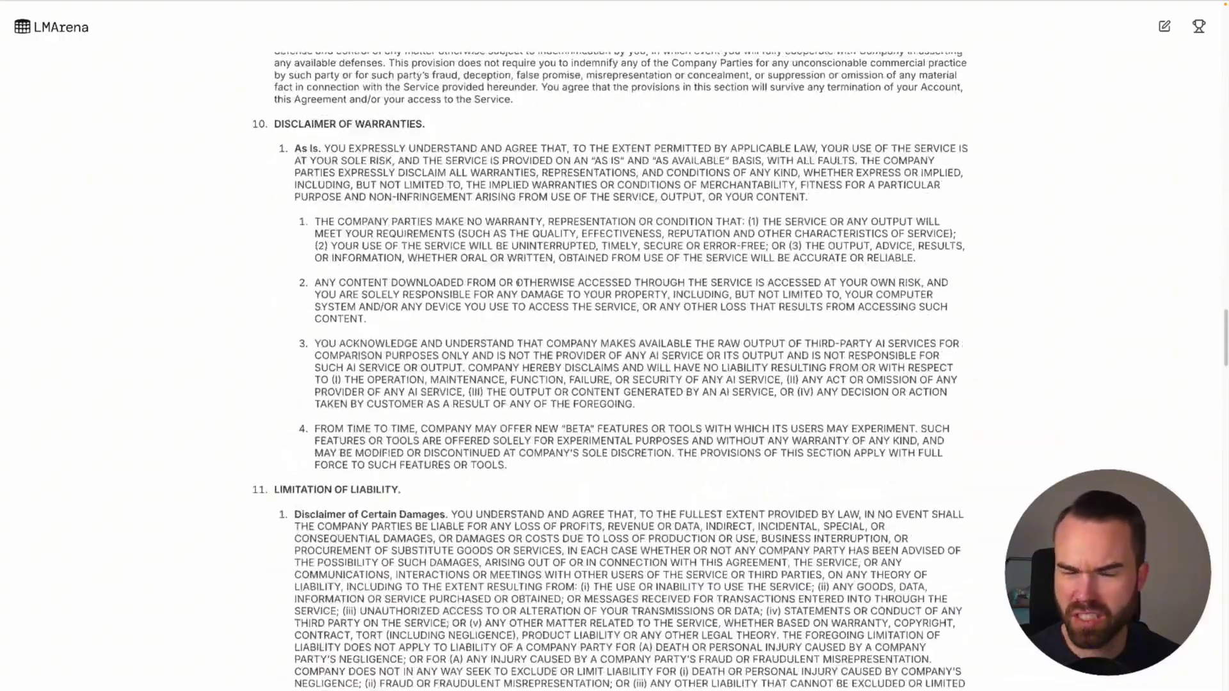
{"action": "scroll", "coordinate": [518, 282], "scroll_direction": "up", "scroll_amount": 20}
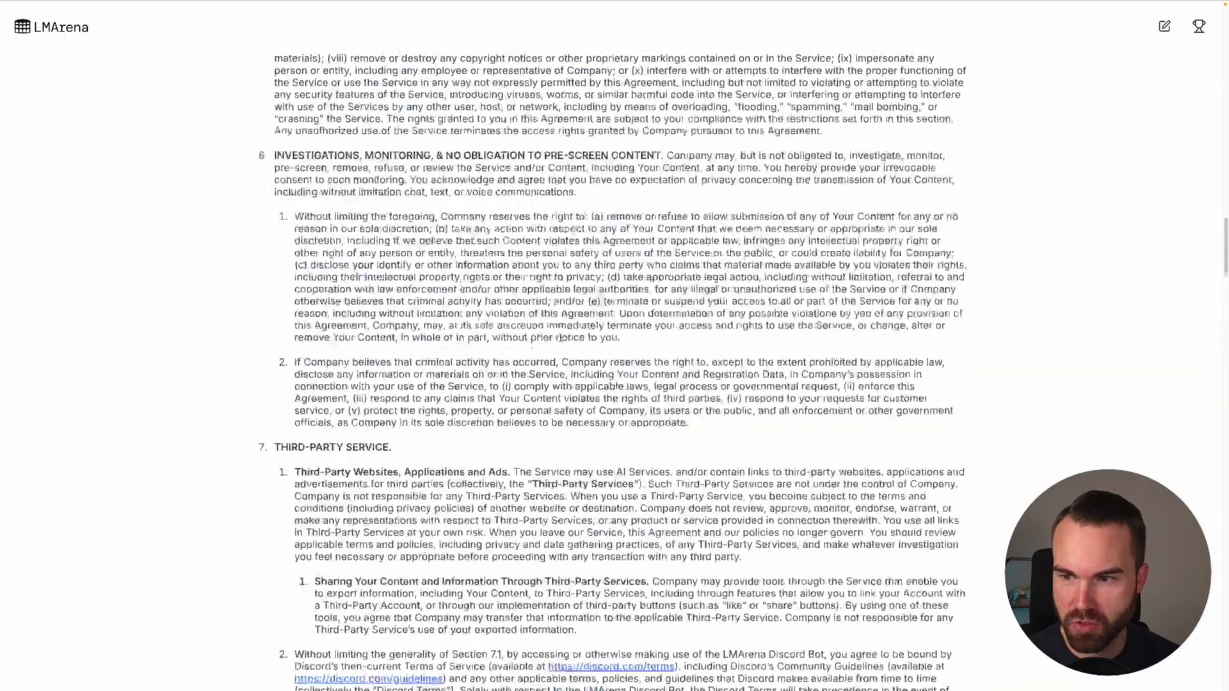
{"action": "key", "text": "ctrl+a"}
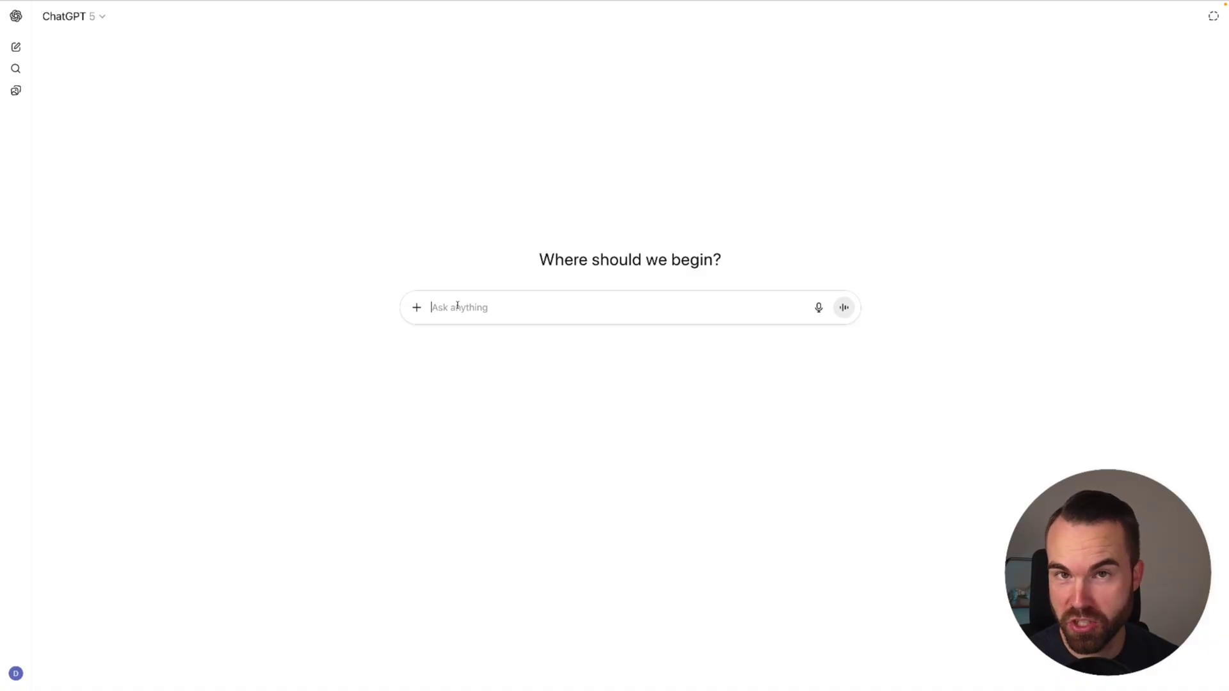
Ask ChatGPT whether images generated on LMArena can be used commercially, with the pasted LMArena terms attached.
{"action": "type", "text": "Can i use the images commercially that i generated on this platform? Here are their terms of use:"}
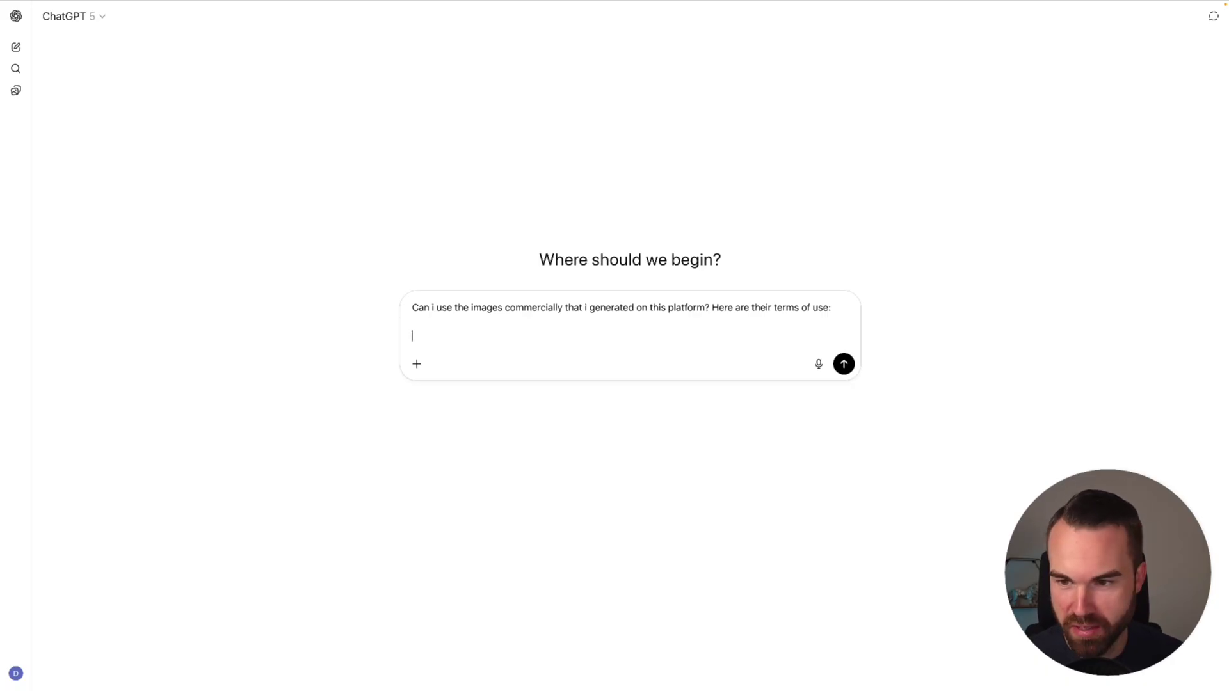
{"action": "key", "text": "ctrl+v"}
{"action": "scroll", "coordinate": [812, 431], "scroll_direction": "up", "scroll_amount": 15}
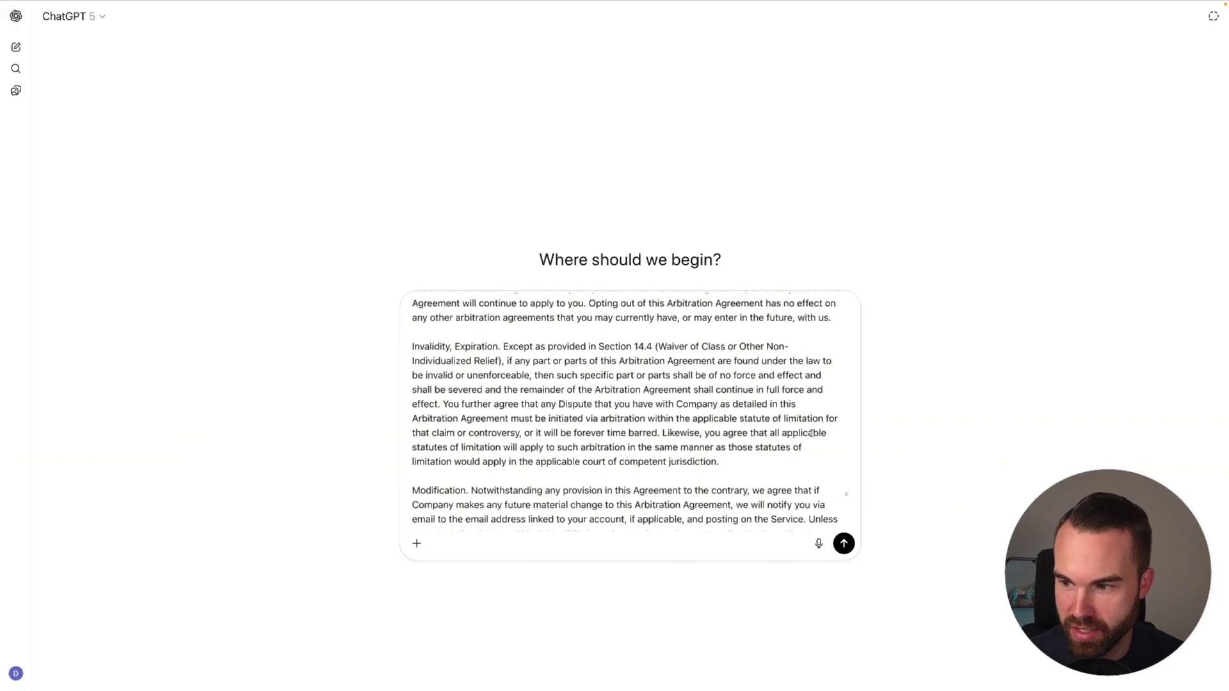
{"action": "scroll", "coordinate": [811, 431], "scroll_direction": "up", "scroll_amount": 20}
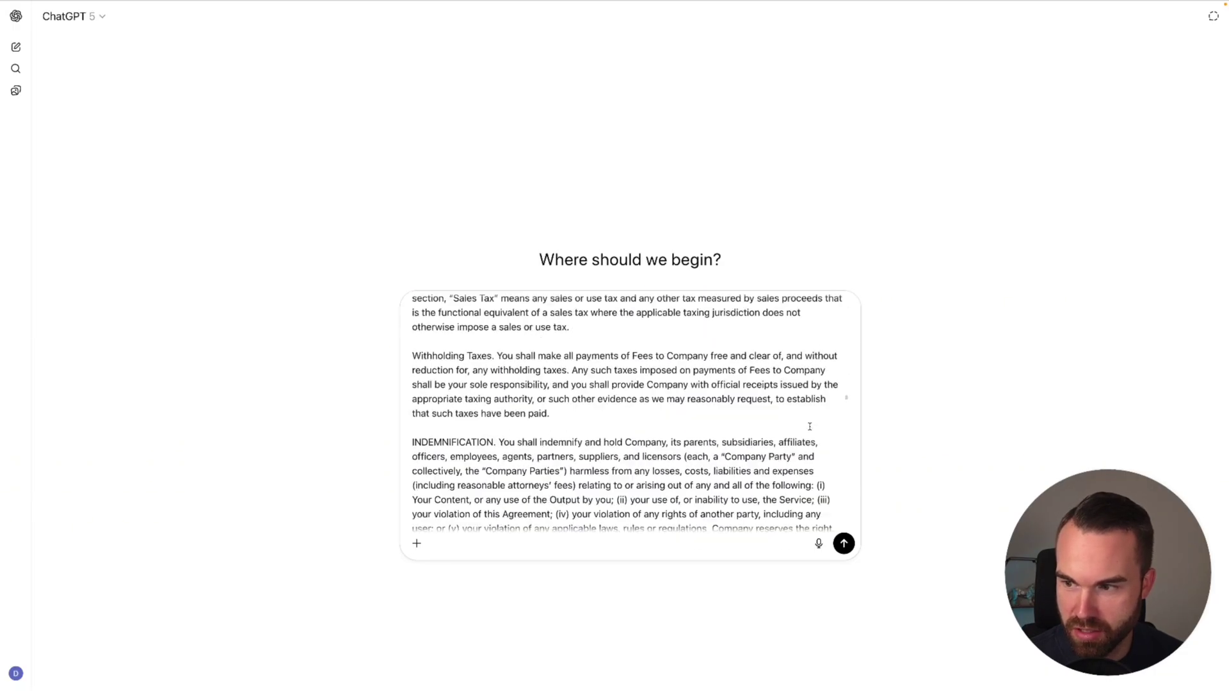
{"action": "scroll", "coordinate": [736, 417], "scroll_direction": "up", "scroll_amount": 20}
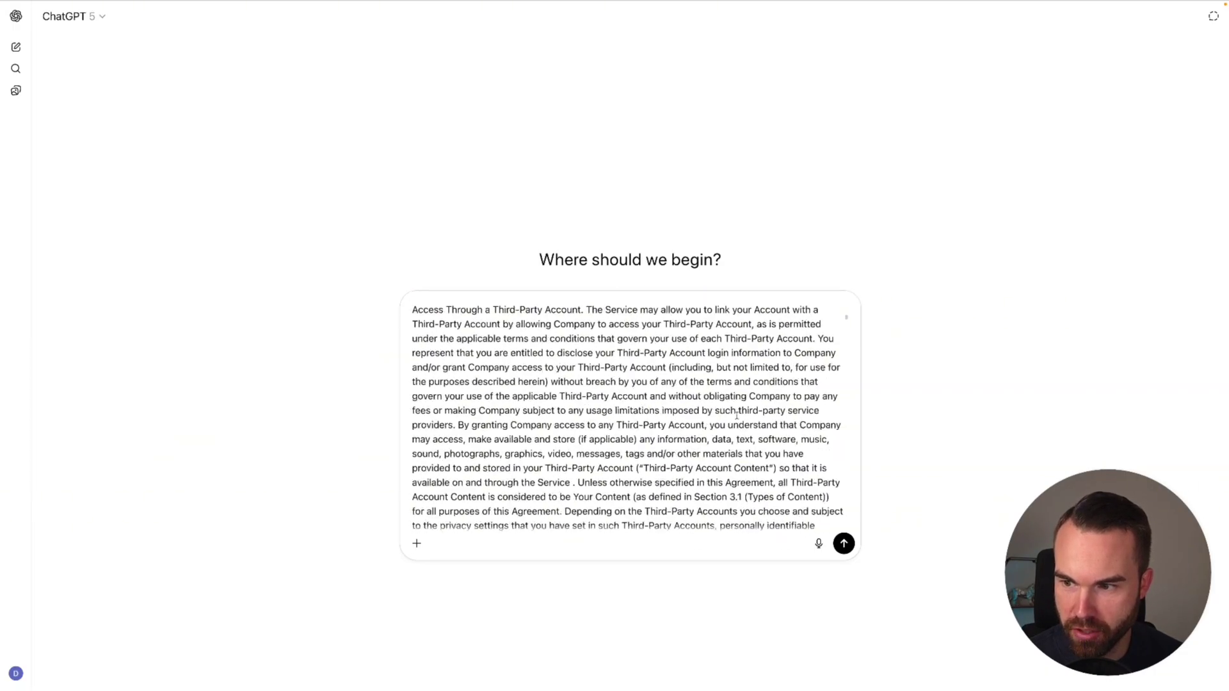
{"action": "left_click", "coordinate": [844, 543]}
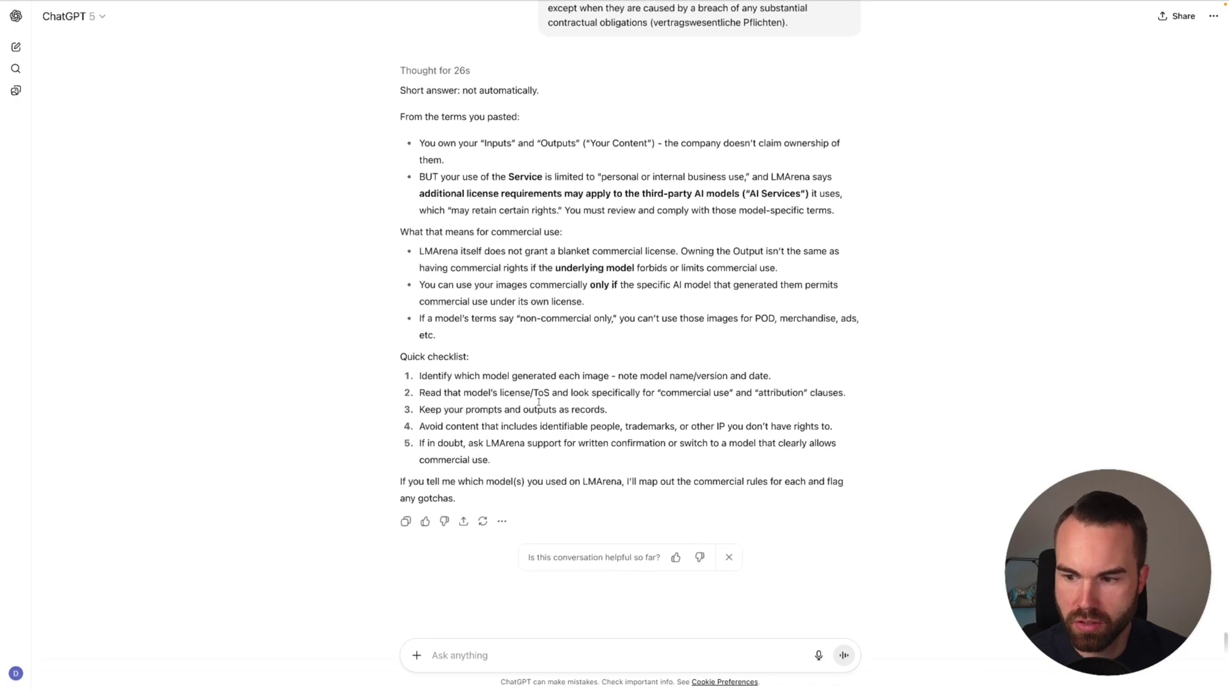
Send the follow-up 'so yes or no?' to force a direct answer on commercial use.
{"action": "type", "text": "so "}
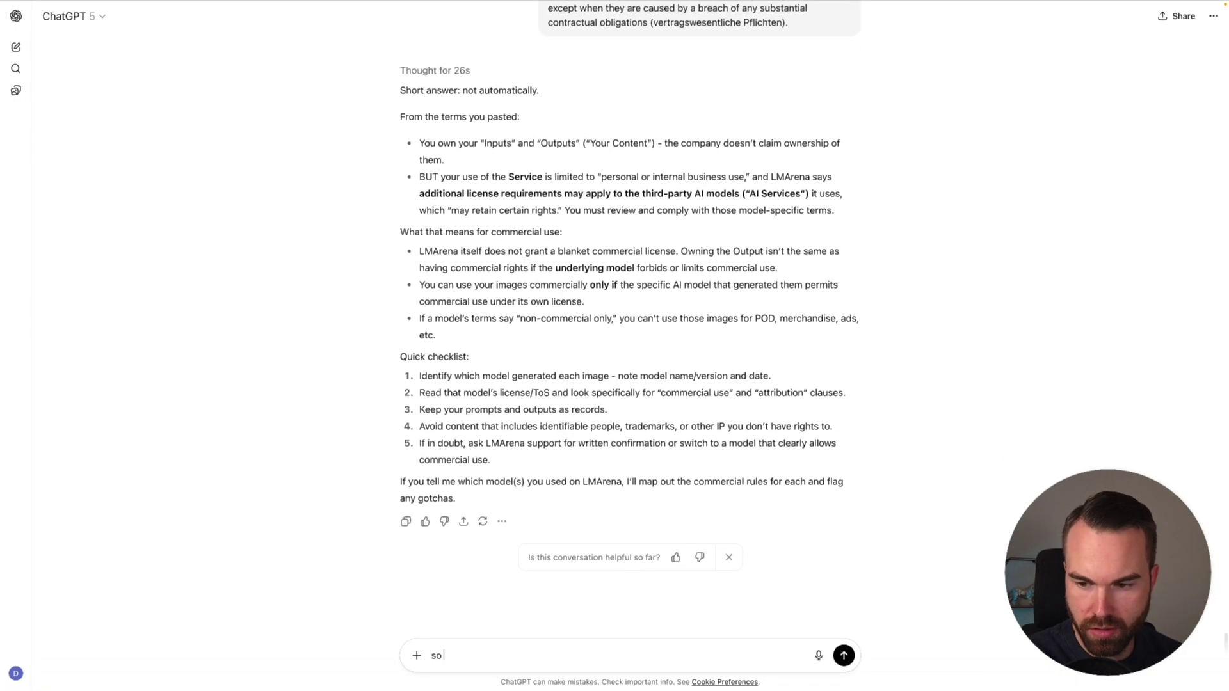
{"action": "type", "text": "yes or no?"}
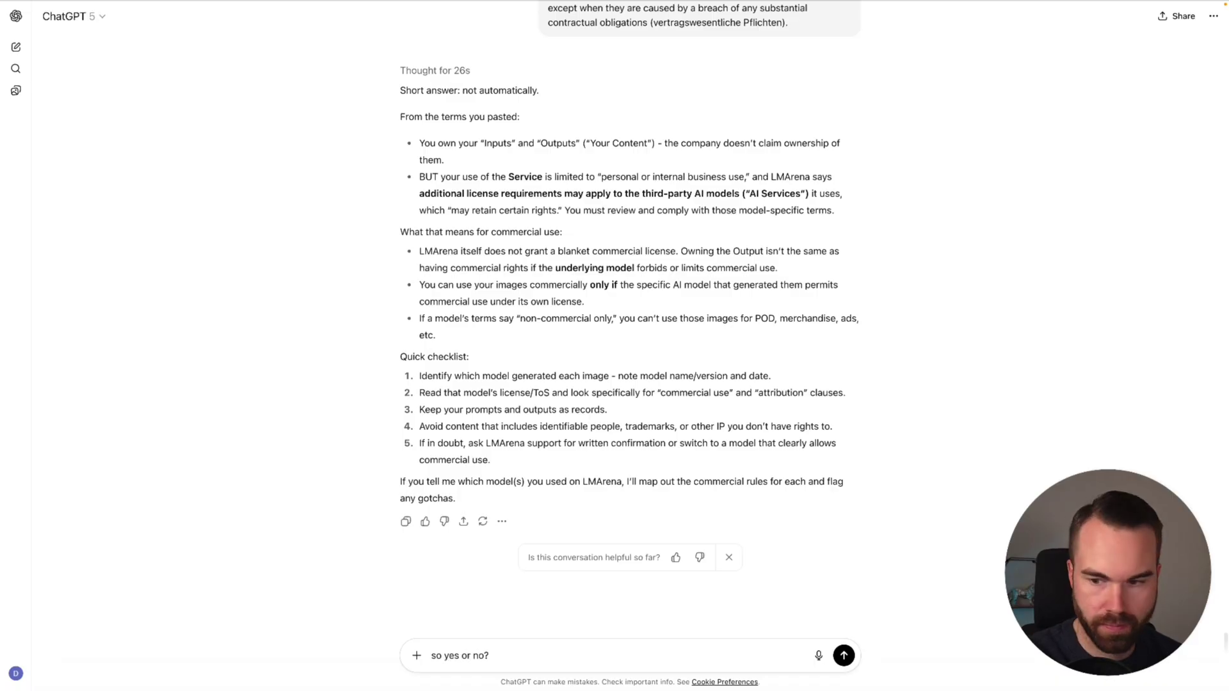
{"action": "key", "text": "Return"}
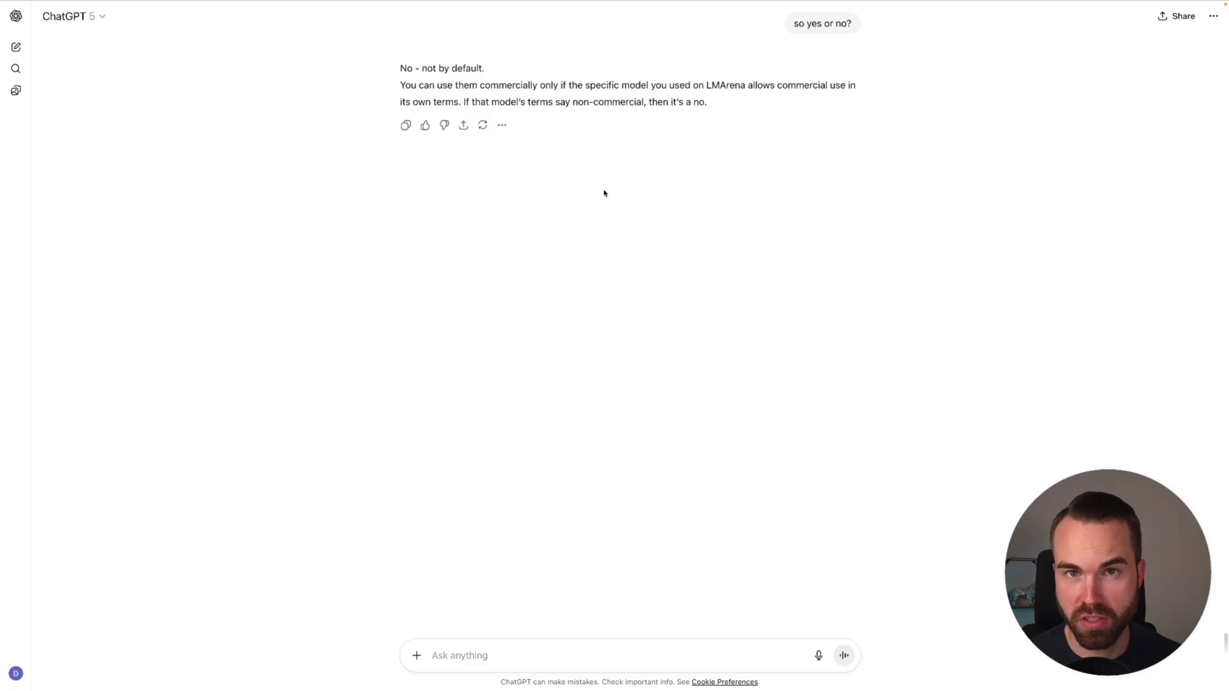
{"action": "scroll", "coordinate": [669, 231], "scroll_direction": "up", "scroll_amount": 5}
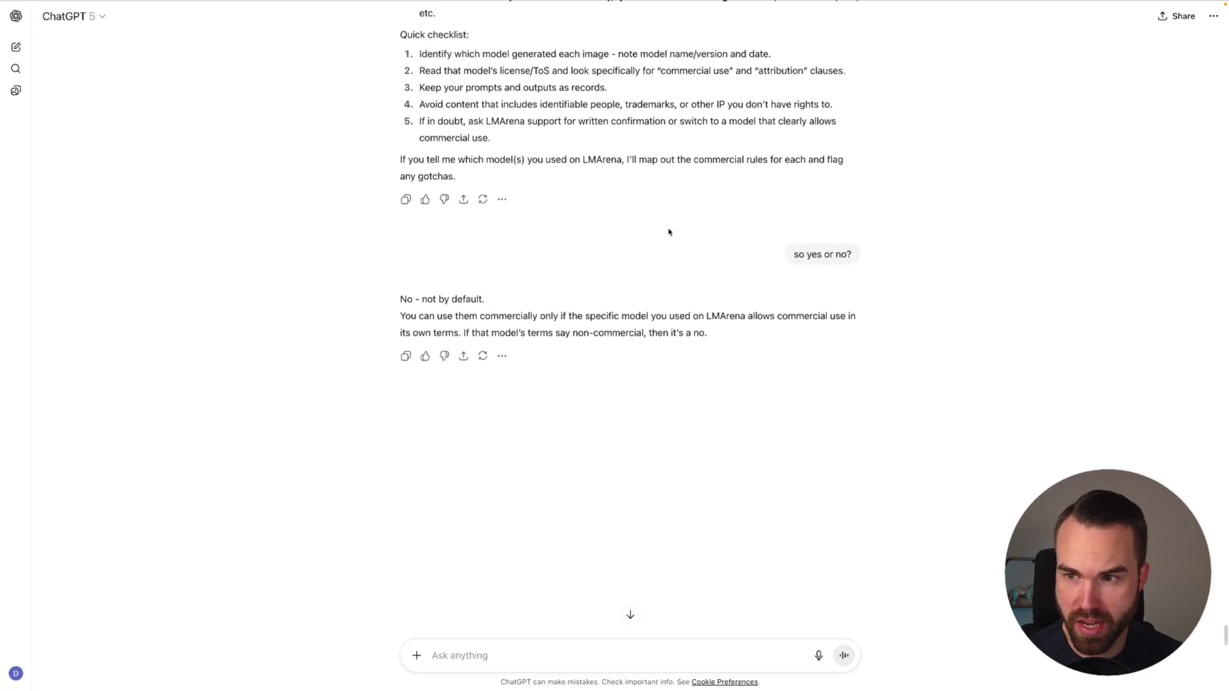
{"action": "scroll", "coordinate": [669, 231], "scroll_direction": "up", "scroll_amount": 5}
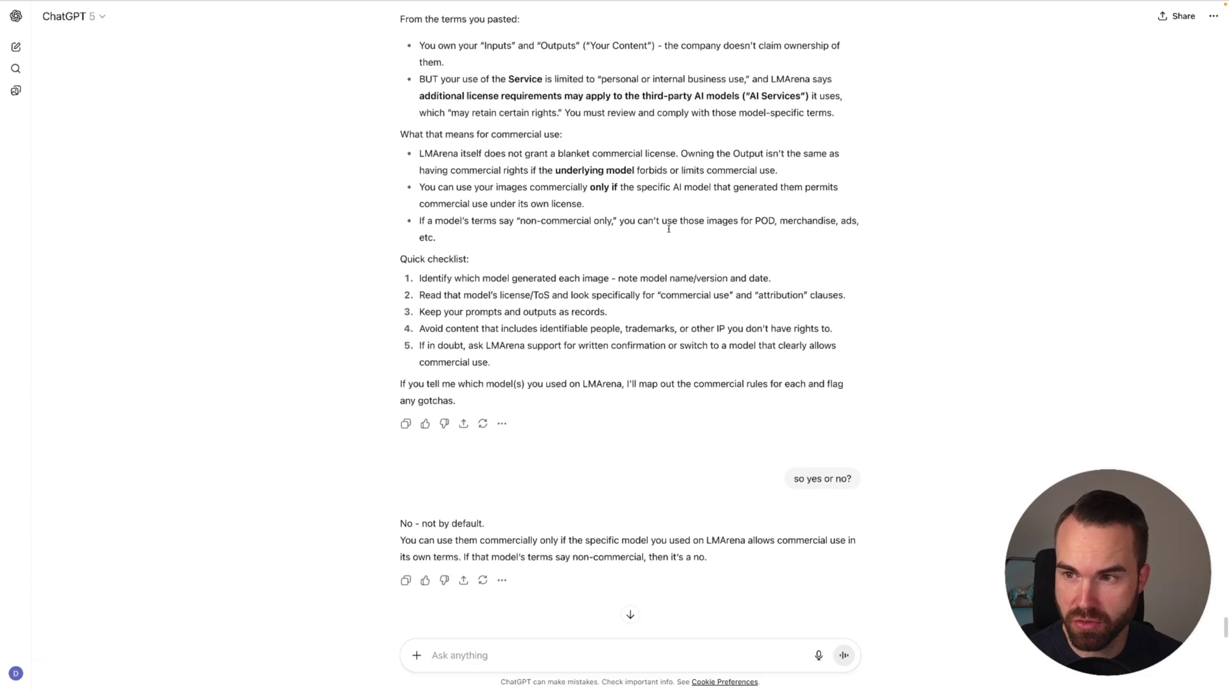
{"action": "scroll", "coordinate": [669, 231], "scroll_direction": "up", "scroll_amount": 3}
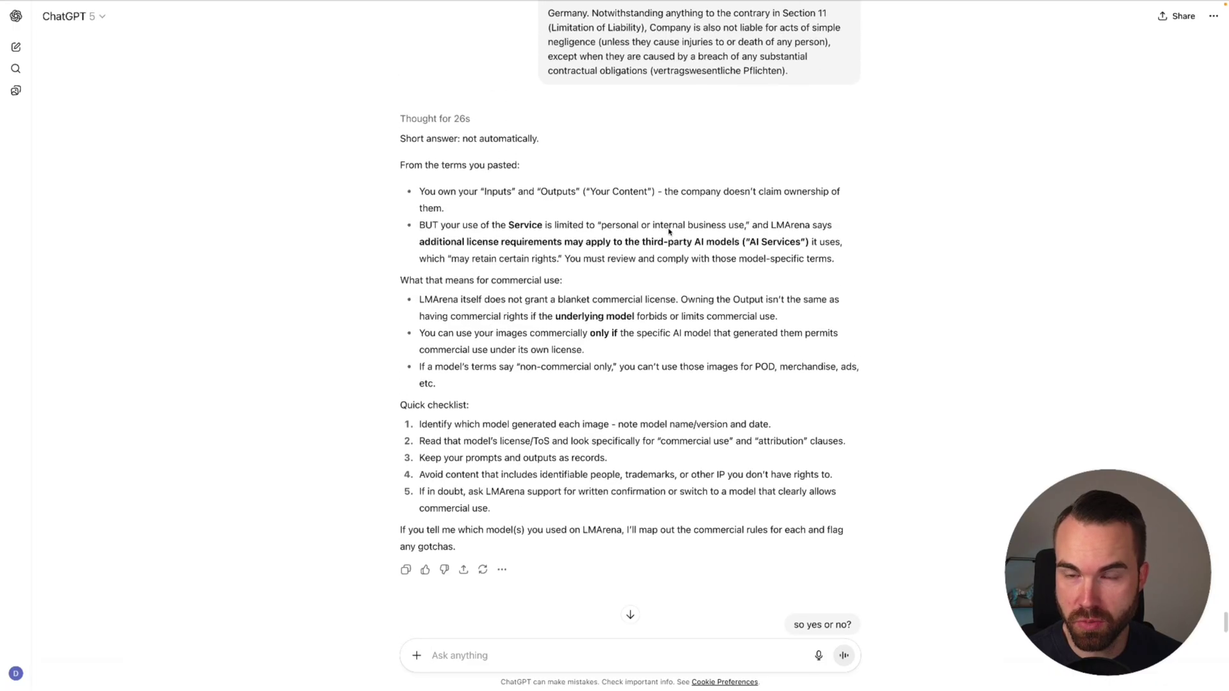
{"action": "left_click_drag", "start_coordinate": [419, 195], "coordinate": [831, 264]}
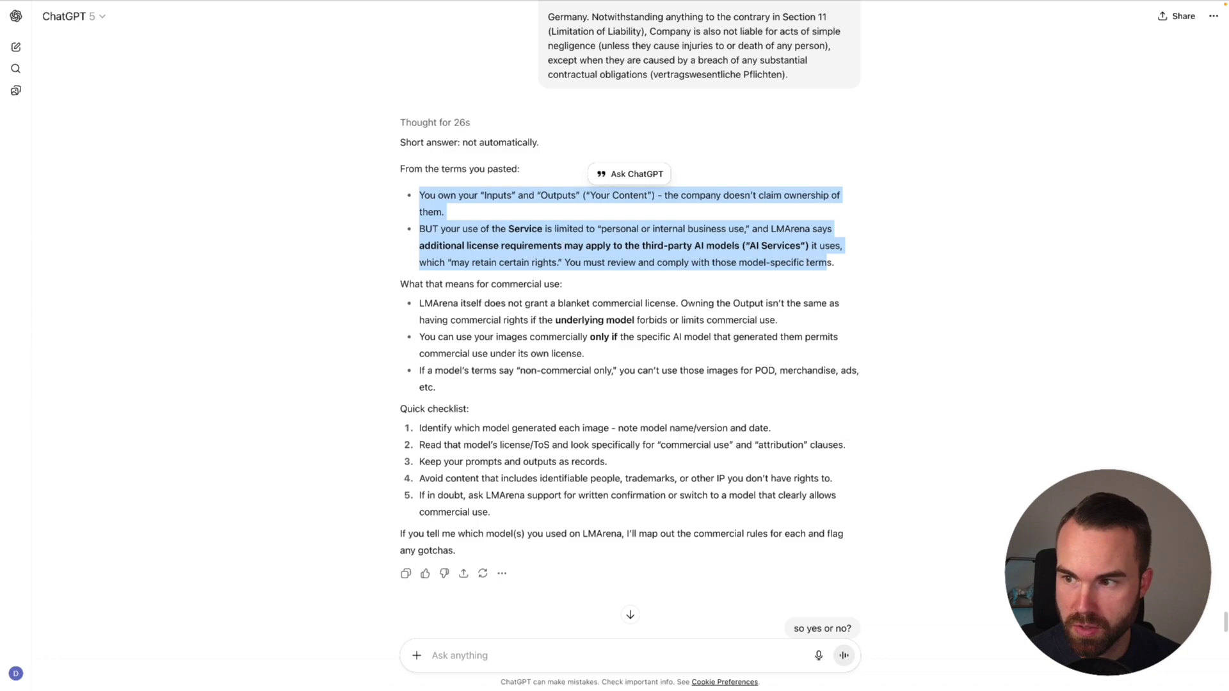
{"action": "scroll", "coordinate": [667, 428], "scroll_direction": "down", "scroll_amount": 5}
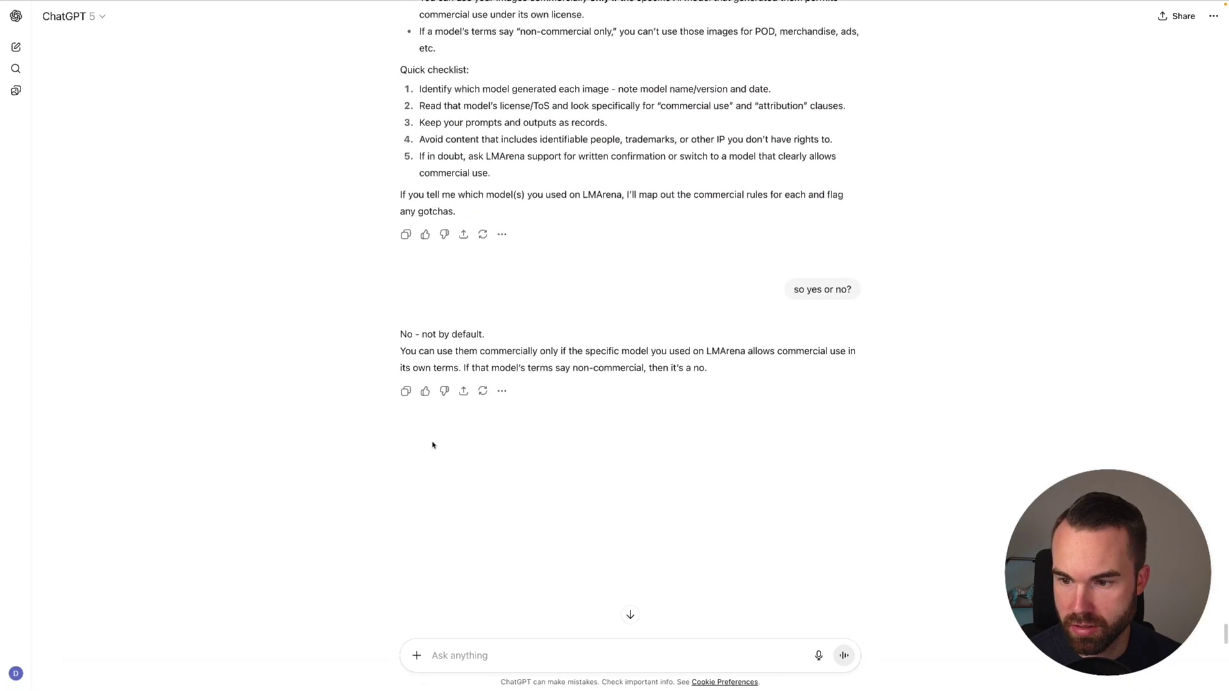